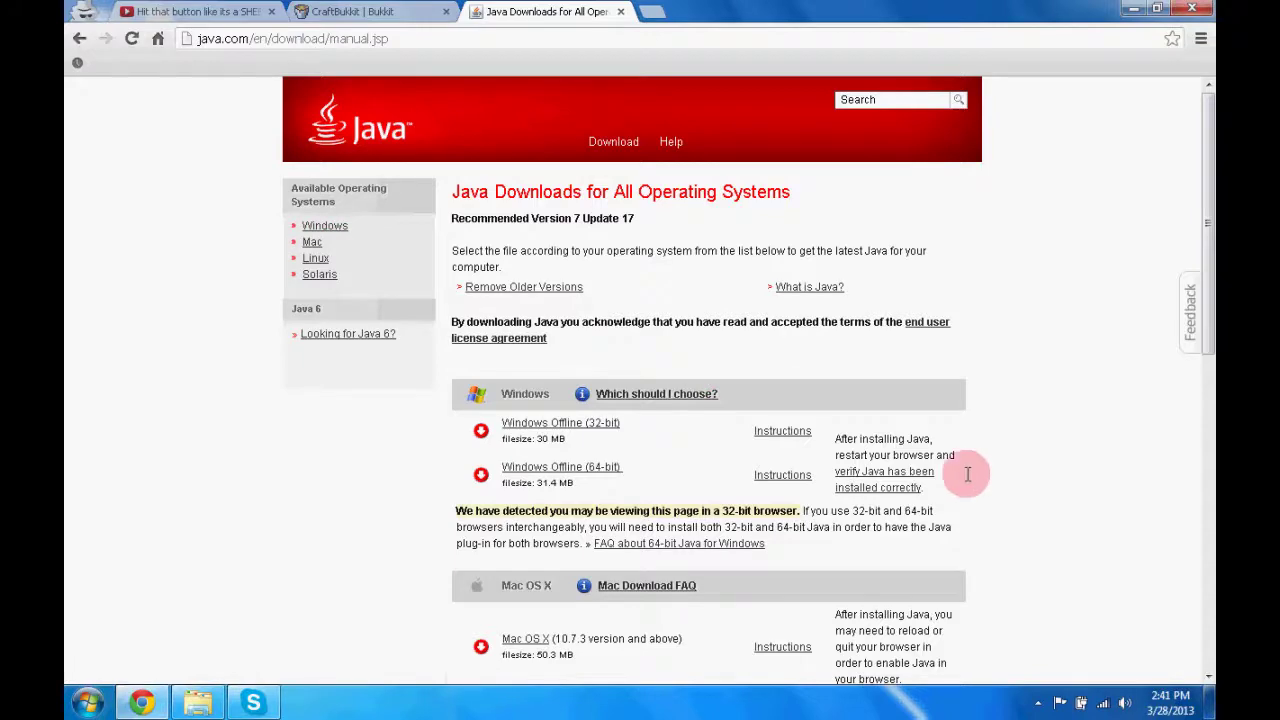
Step: Look through the Java installers offered for Windows, Mac OS X, Linux and Solaris
left_click(380, 457)
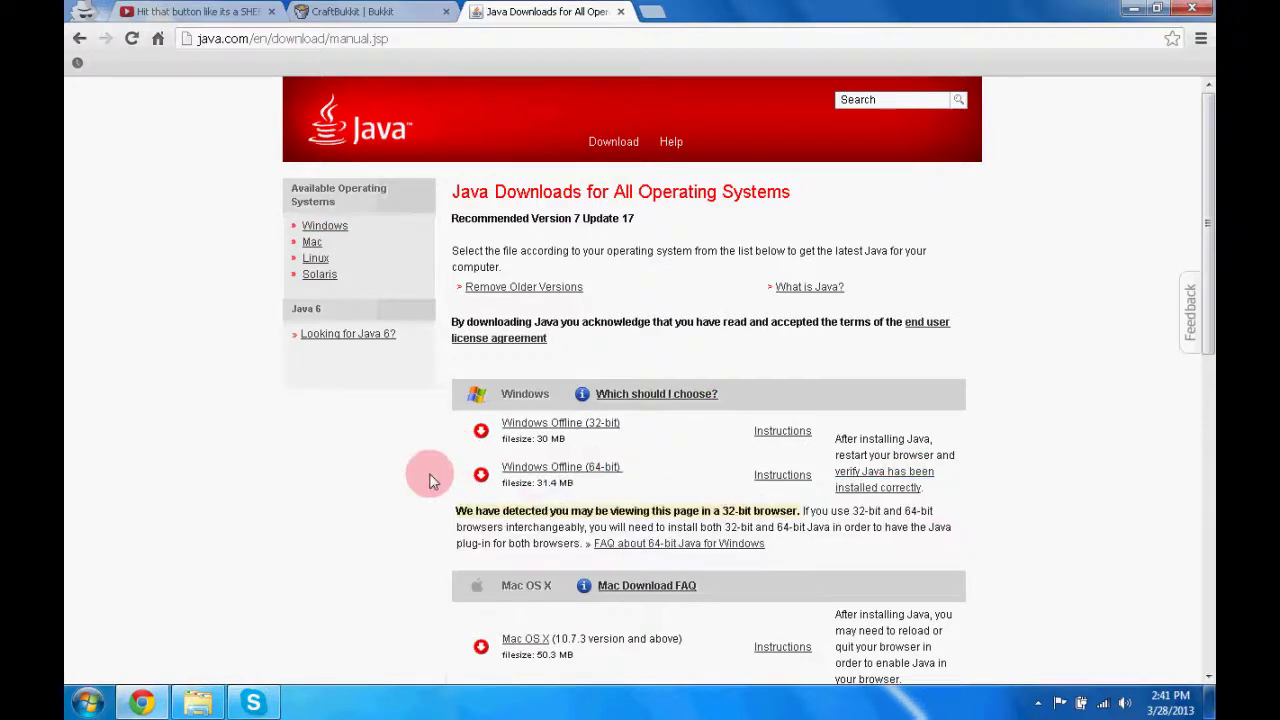
scroll(427, 481, "down", 4)
scroll(520, 370, "down", 2)
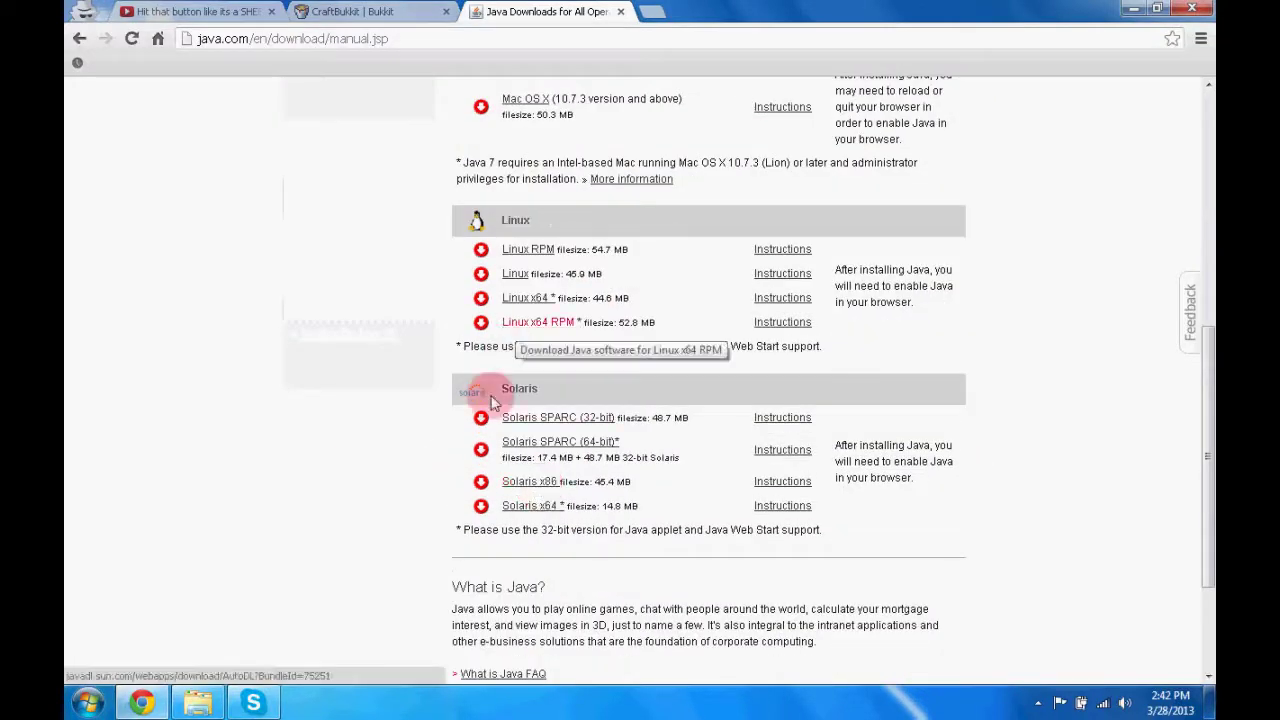
scroll(500, 415, "up", 3)
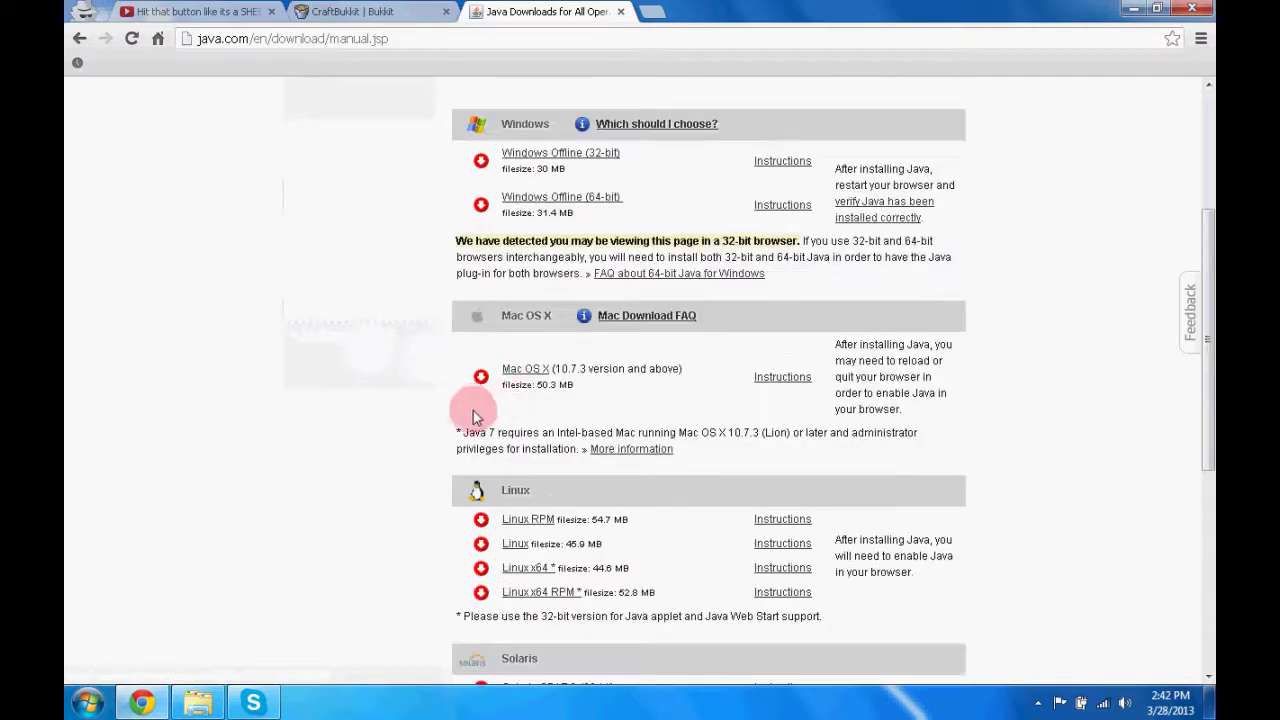
scroll(474, 416, "up", 1)
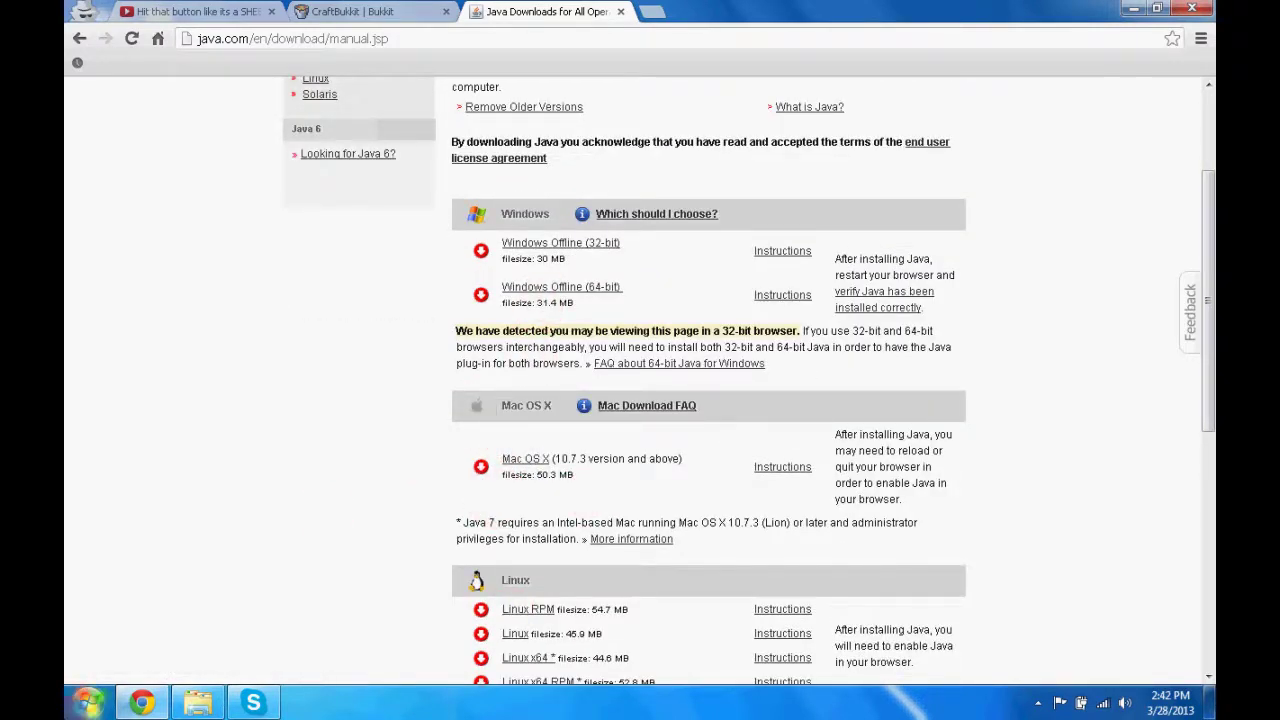
Step: Check the computer's system type in its system properties and close that window
key("super")
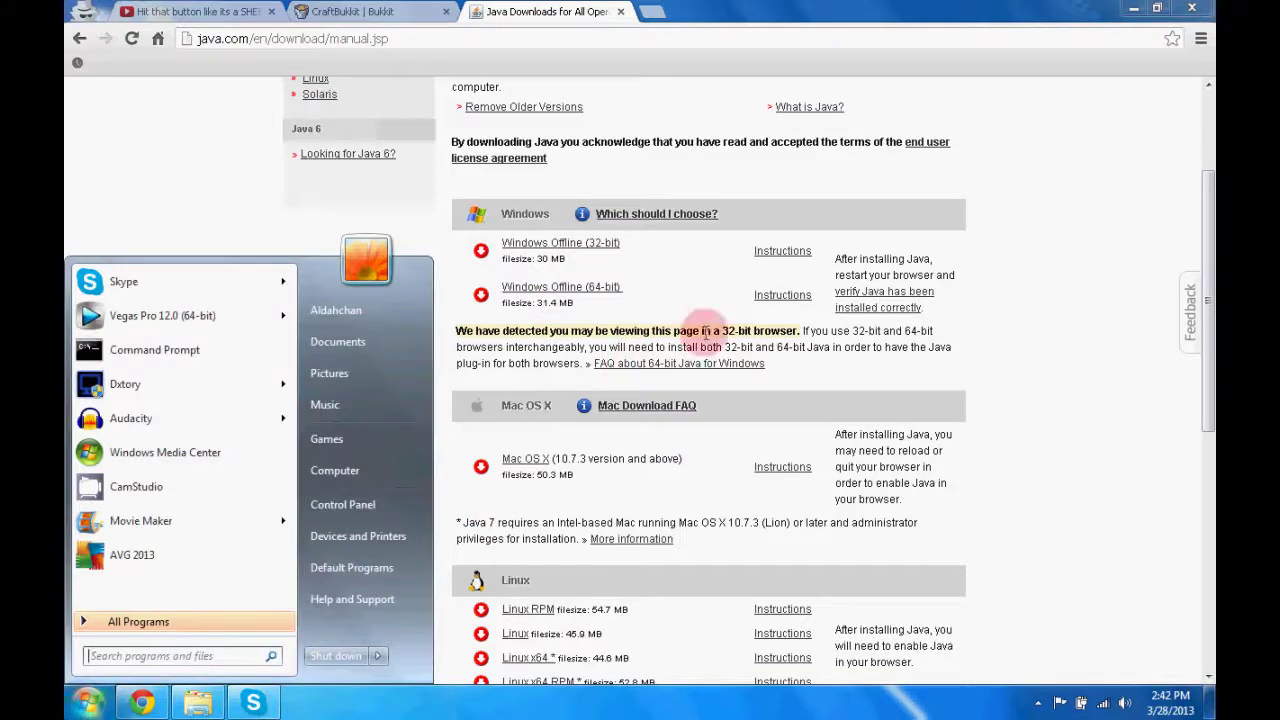
right_click(363, 485)
left_click(420, 648)
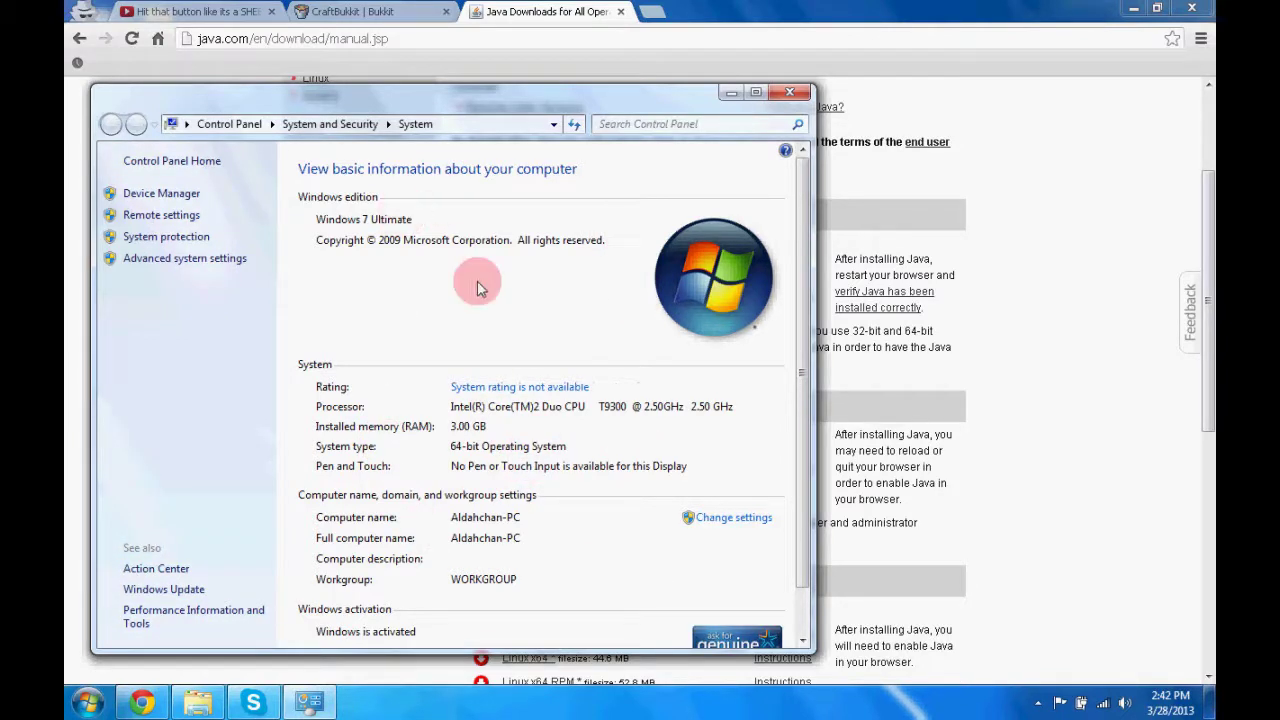
left_click(790, 92)
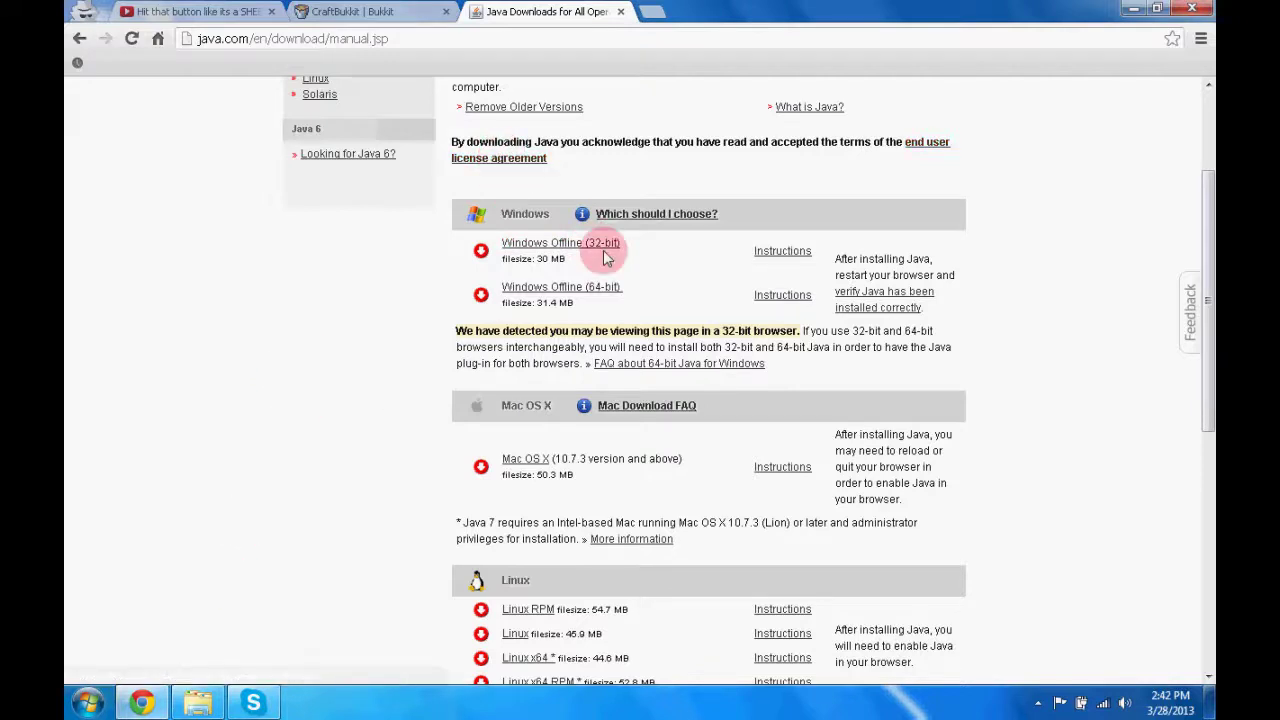
Step: Download the CraftBukkit Development Build 1.5.1-R0.1 and keep the downloaded jar file
left_click(420, 12)
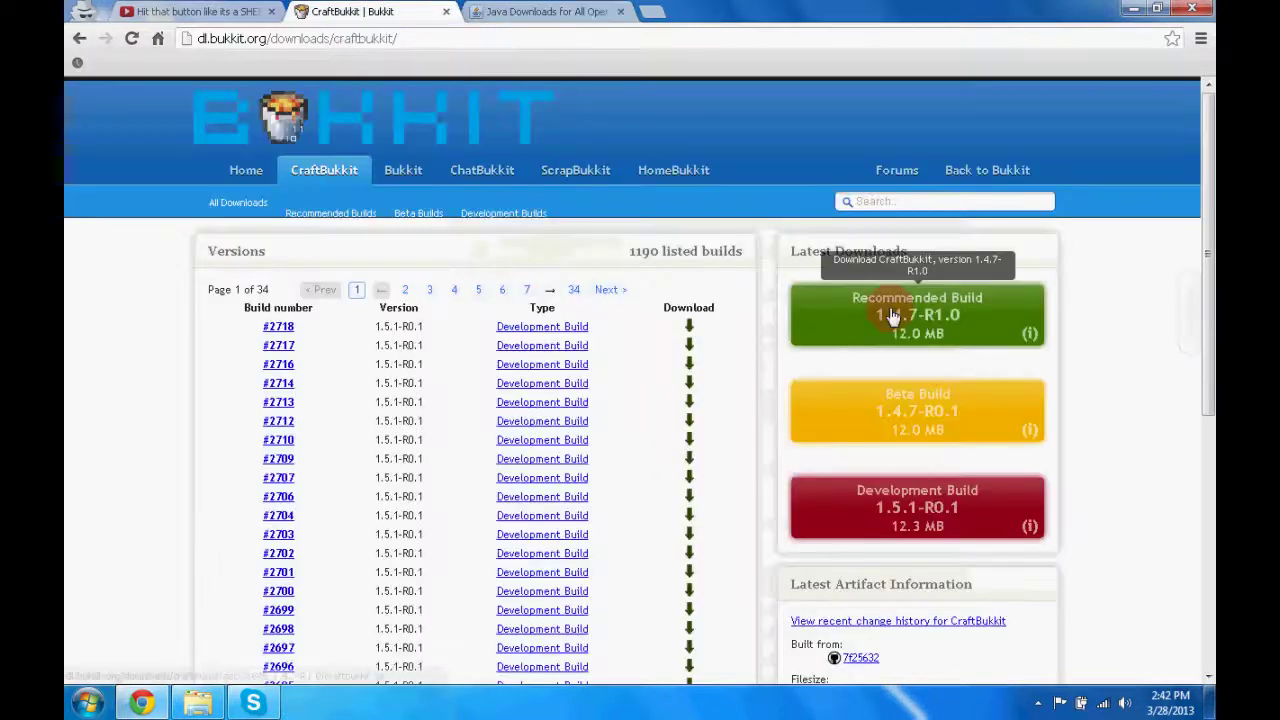
scroll(905, 520, "down", 1)
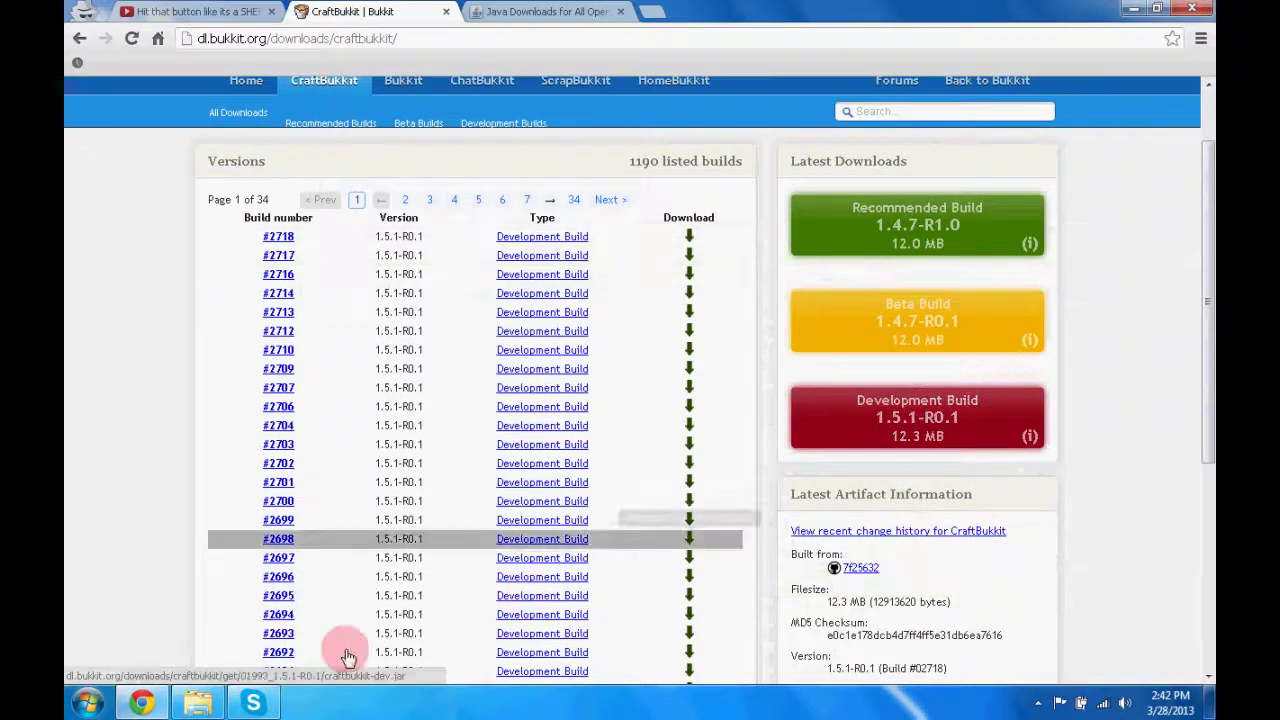
left_click(979, 433)
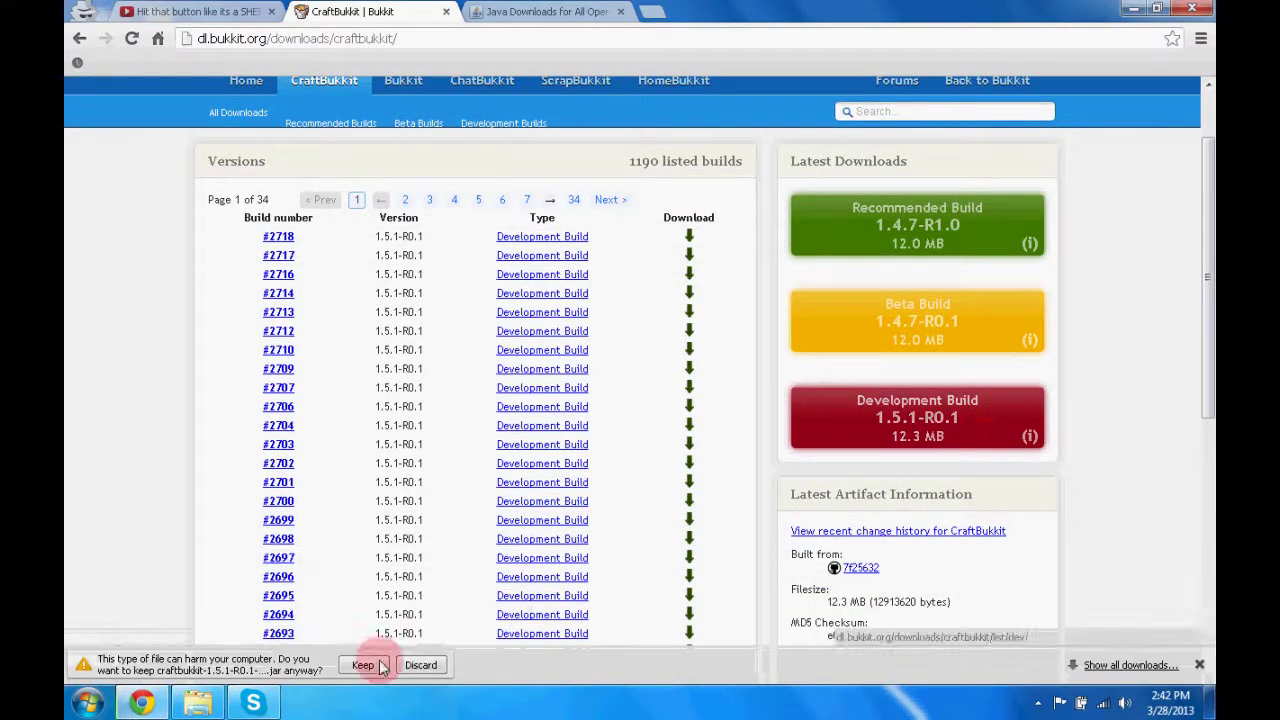
left_click(366, 670)
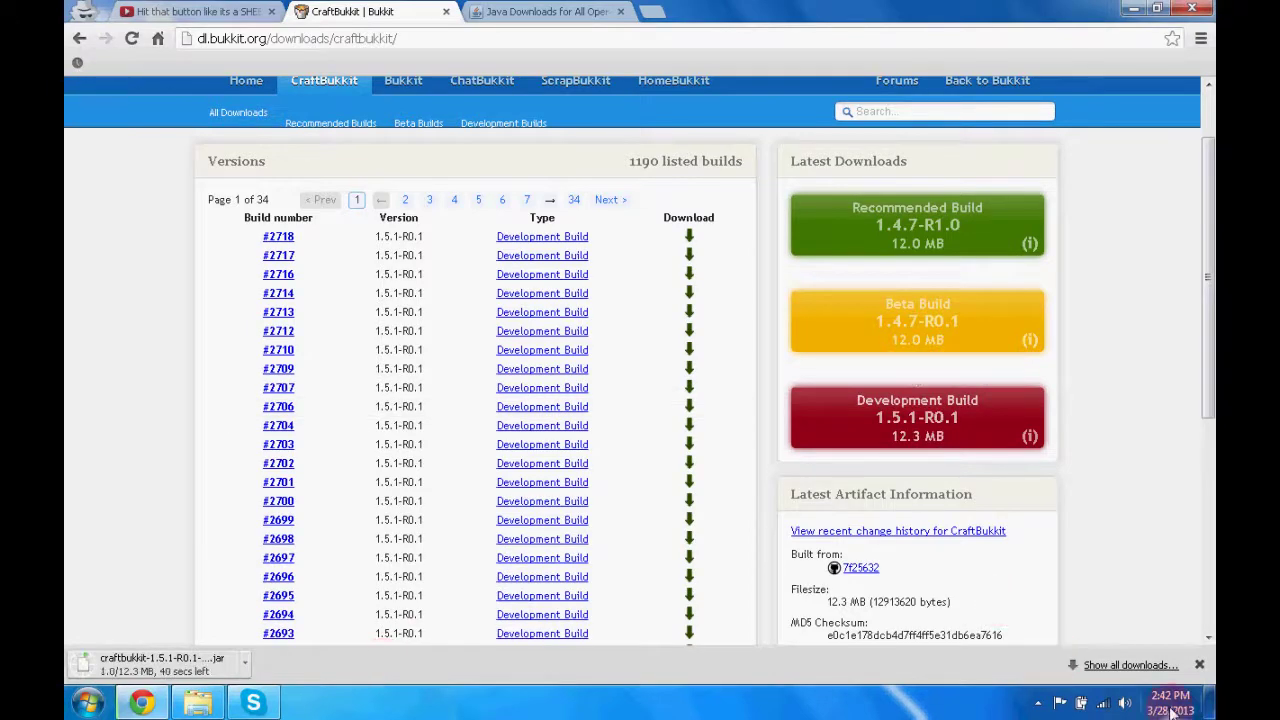
Step: Check the CraftBukkit download in the downloads list and review the latest recommended, beta and development builds
left_click(1135, 665)
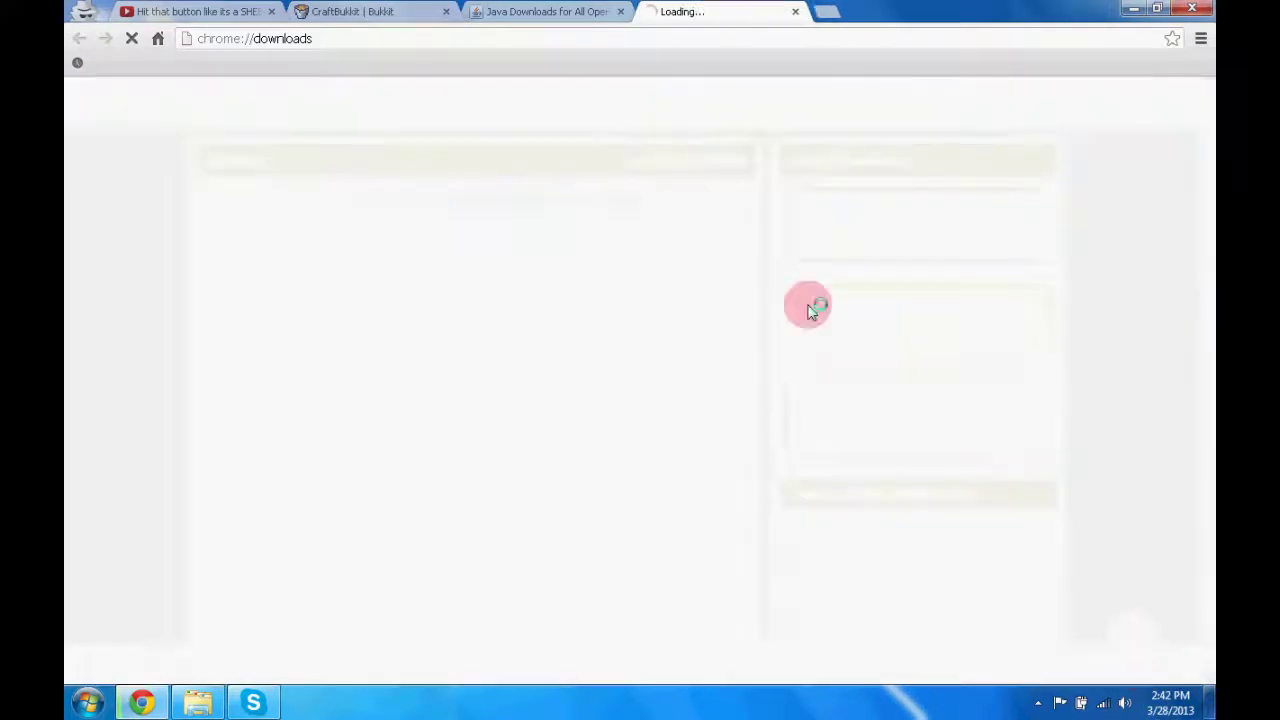
left_click(585, 12)
left_click(370, 12)
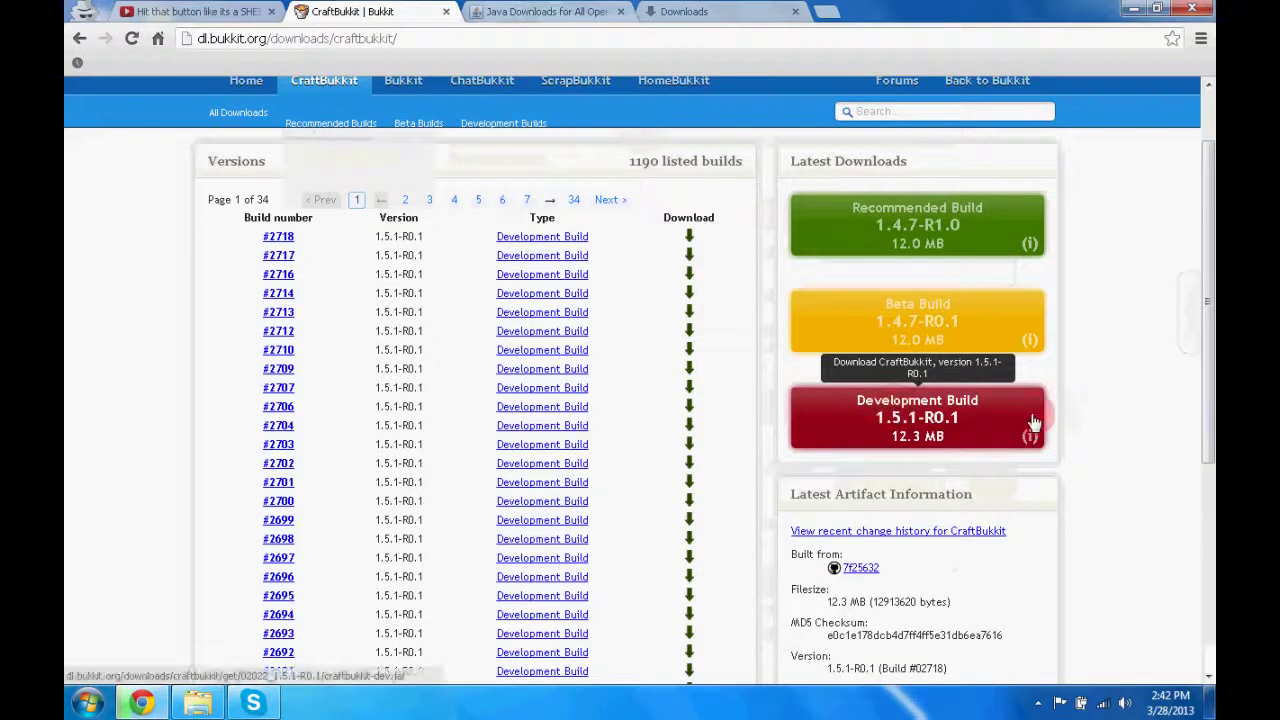
left_click(1134, 378)
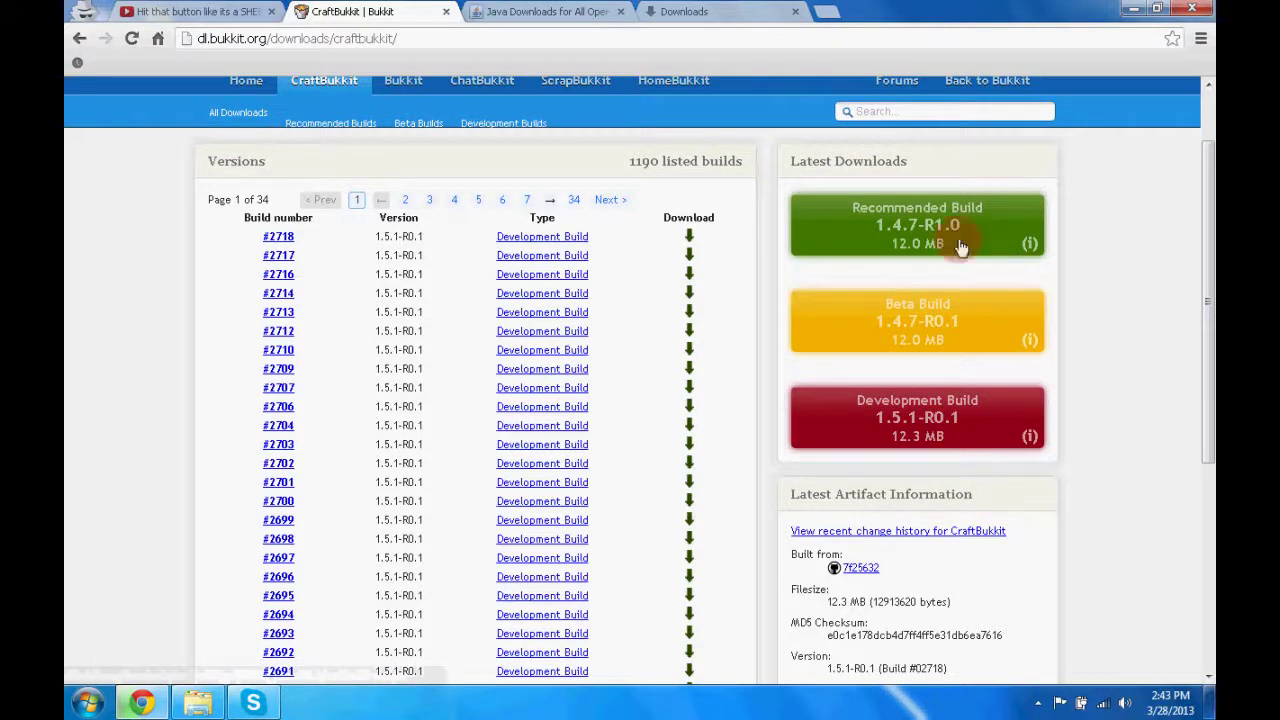
left_click(928, 230)
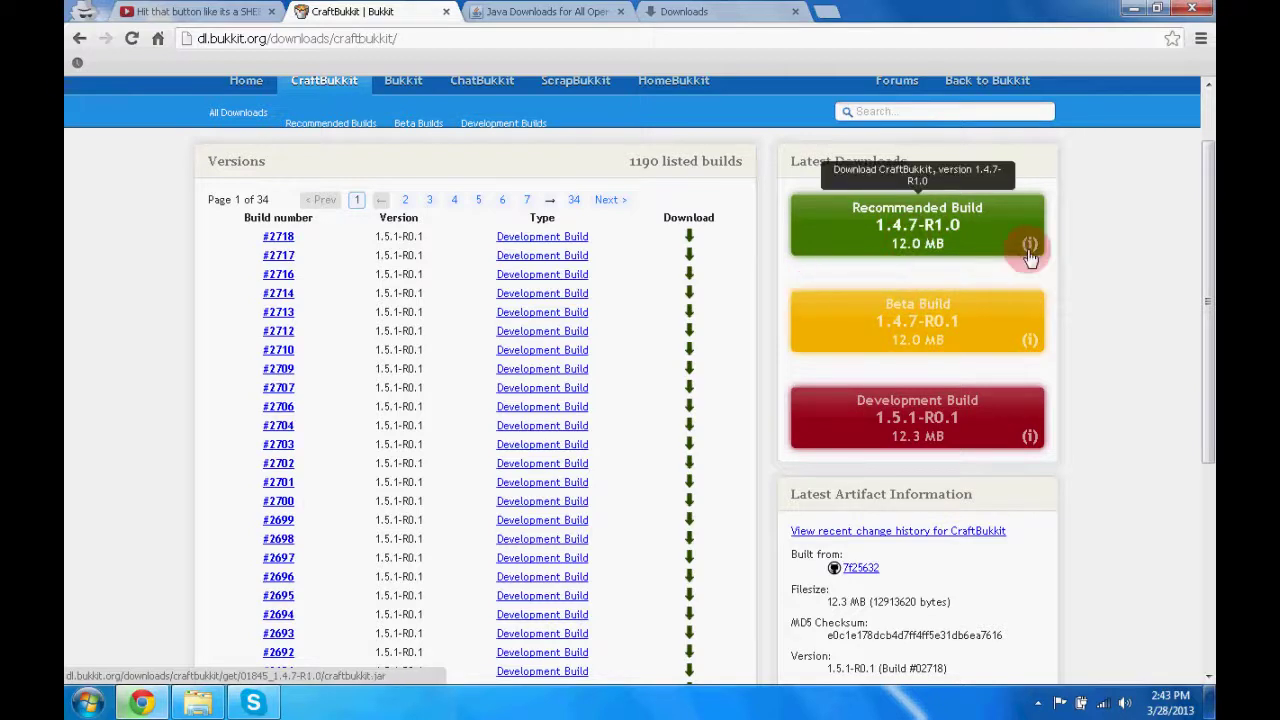
left_click(754, 9)
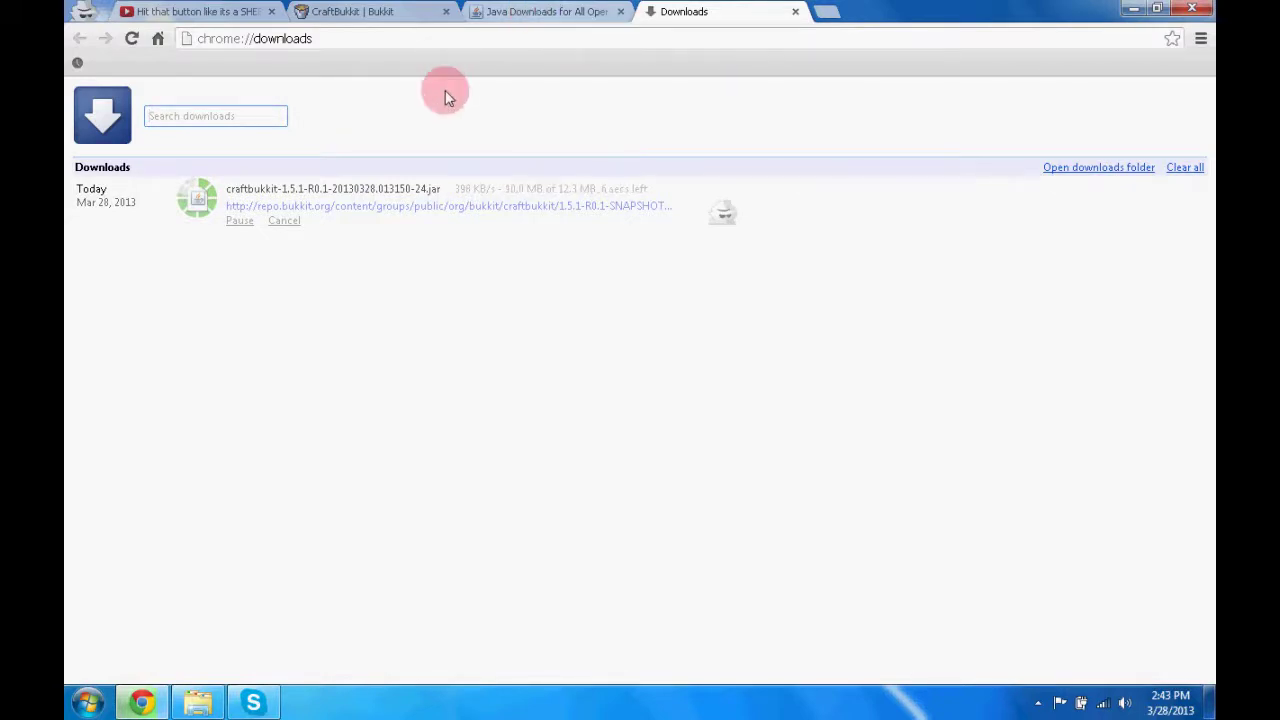
Step: Close the Java downloads page and open the BukkitWiki "Setting up a server" guide from the craftbukkit search results
left_click(574, 8)
left_click(620, 12)
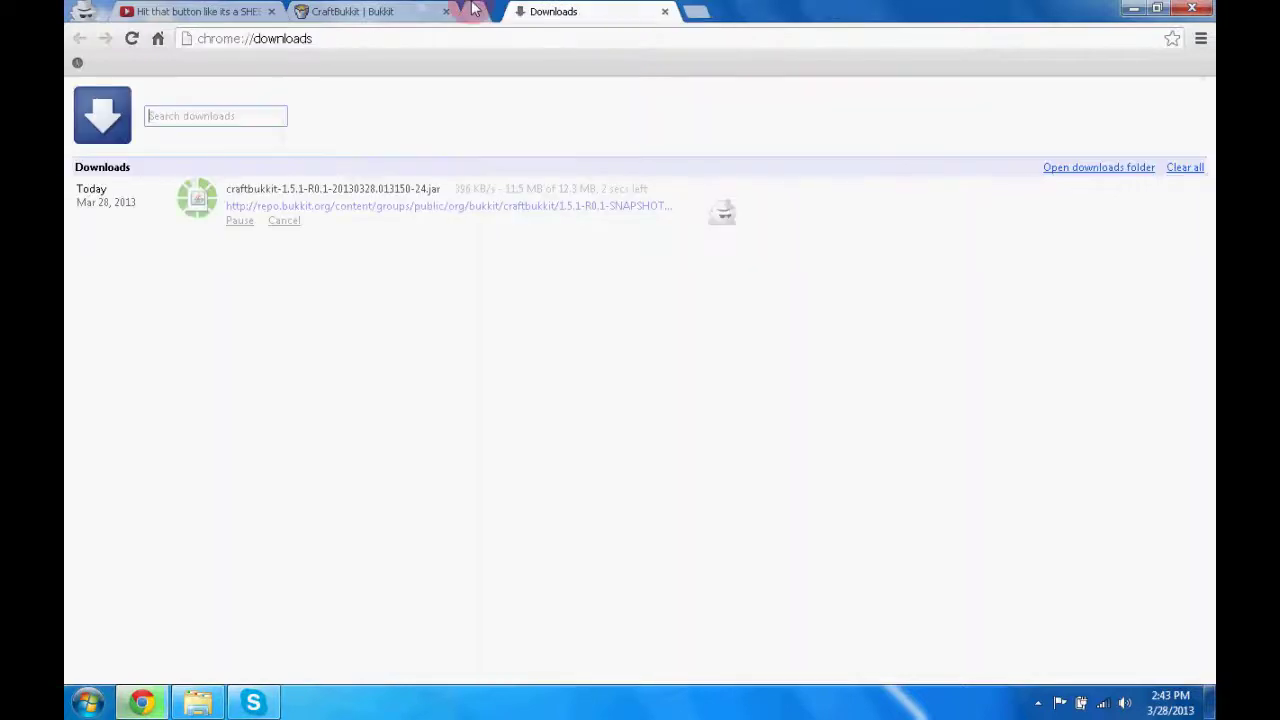
left_click(352, 11)
left_click(79, 39)
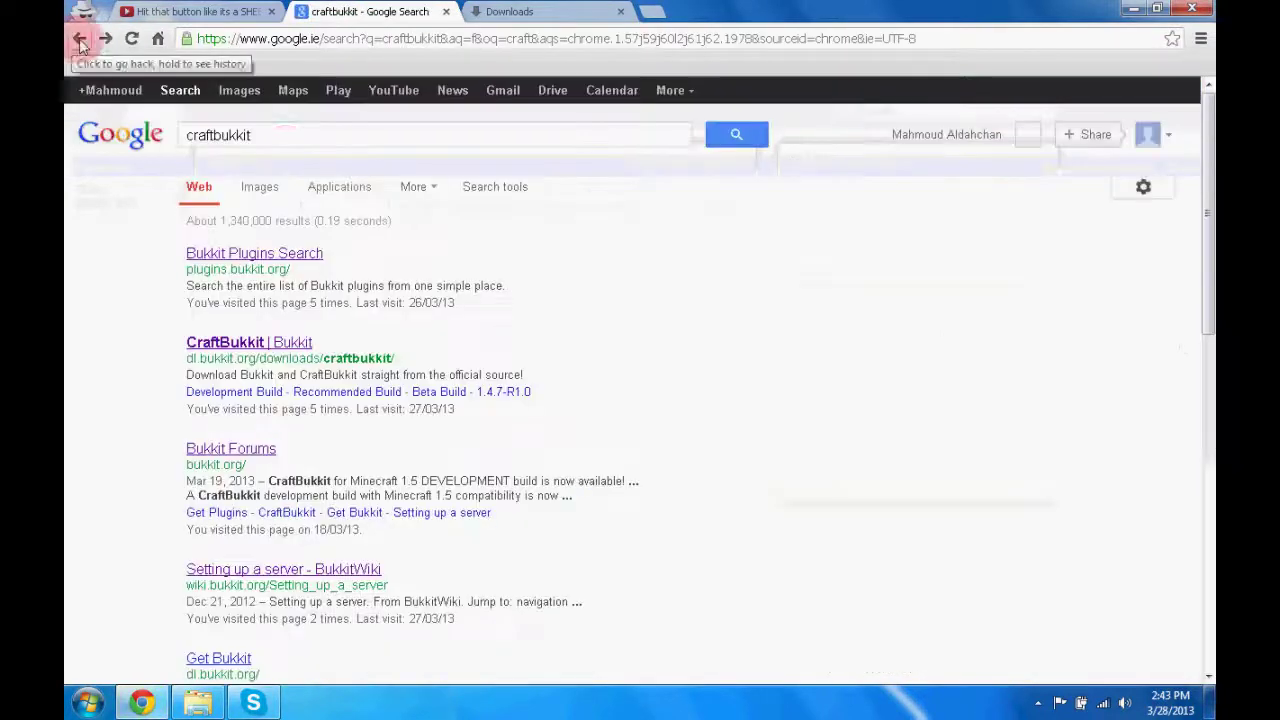
left_click(305, 577)
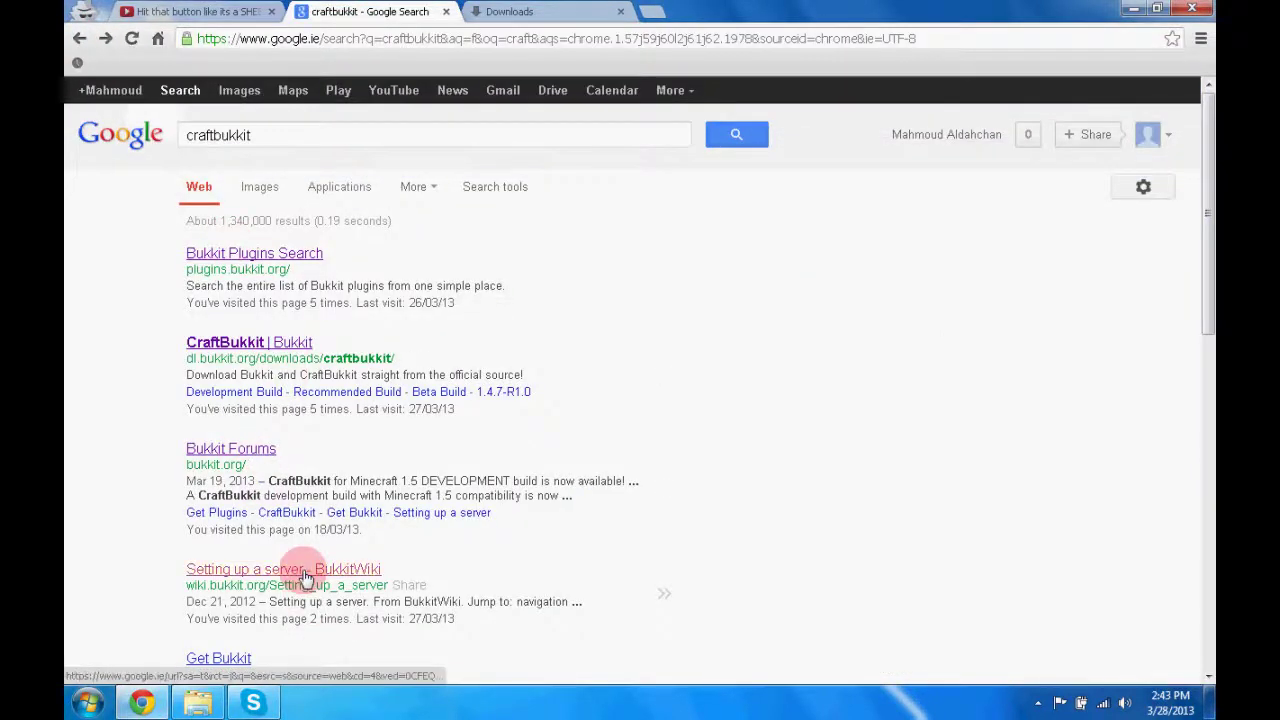
scroll(535, 620, "down", 2)
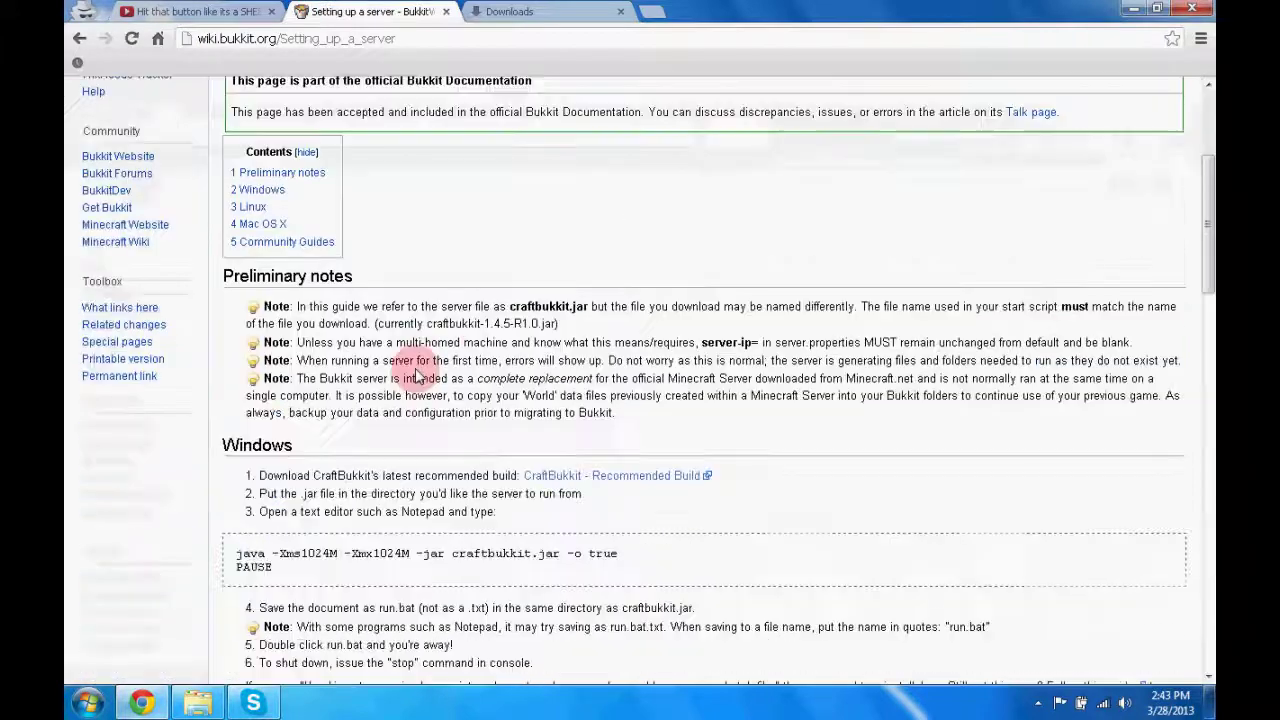
Step: Copy the two-line Windows start script, from "java -Xms1024M" to "PAUSE", from the guide
left_click_drag(273, 569, 240, 556)
key("cmd+c")
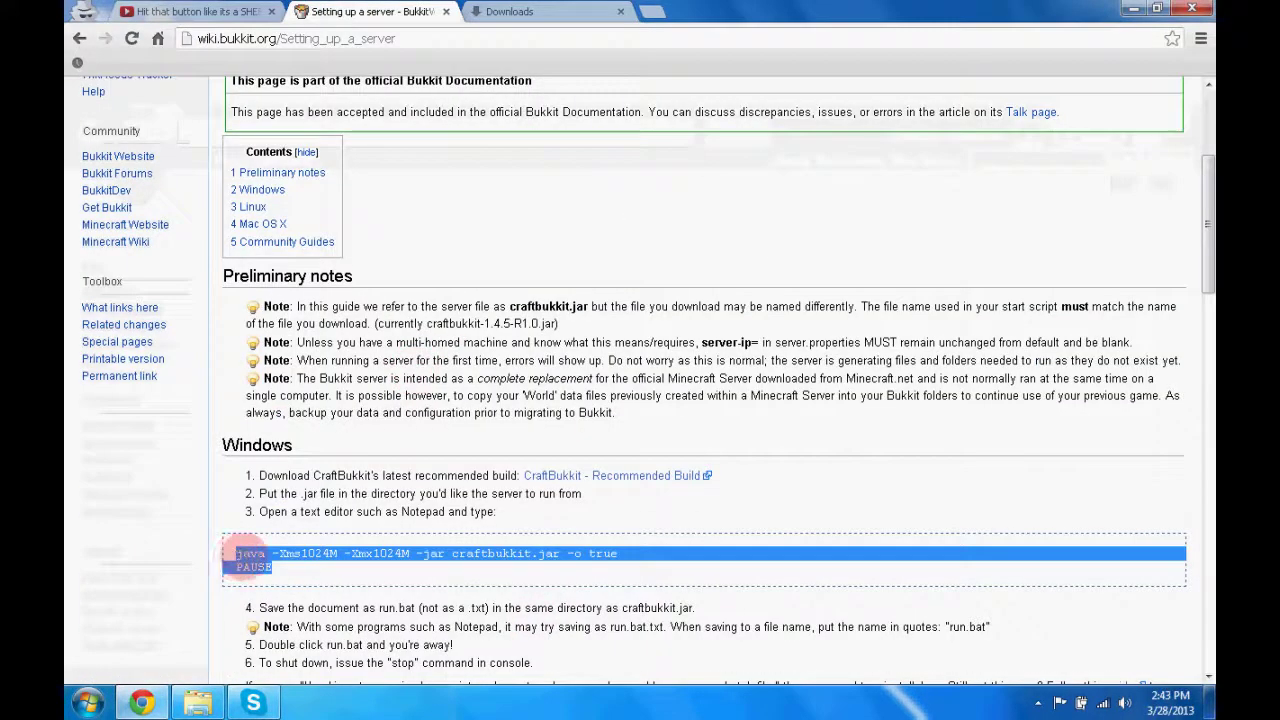
right_click(248, 558)
left_click(264, 569)
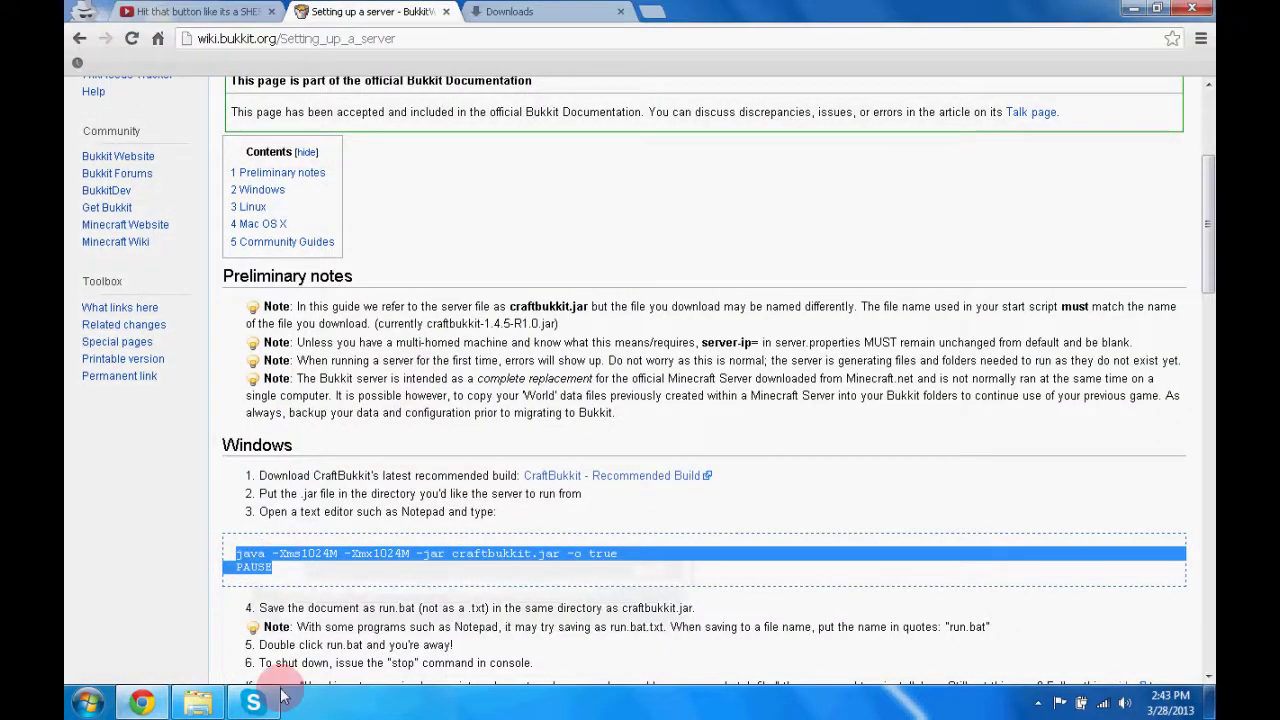
Step: Minimize the browser and create a desktop folder named "mc server"
left_click(1133, 9)
right_click(572, 205)
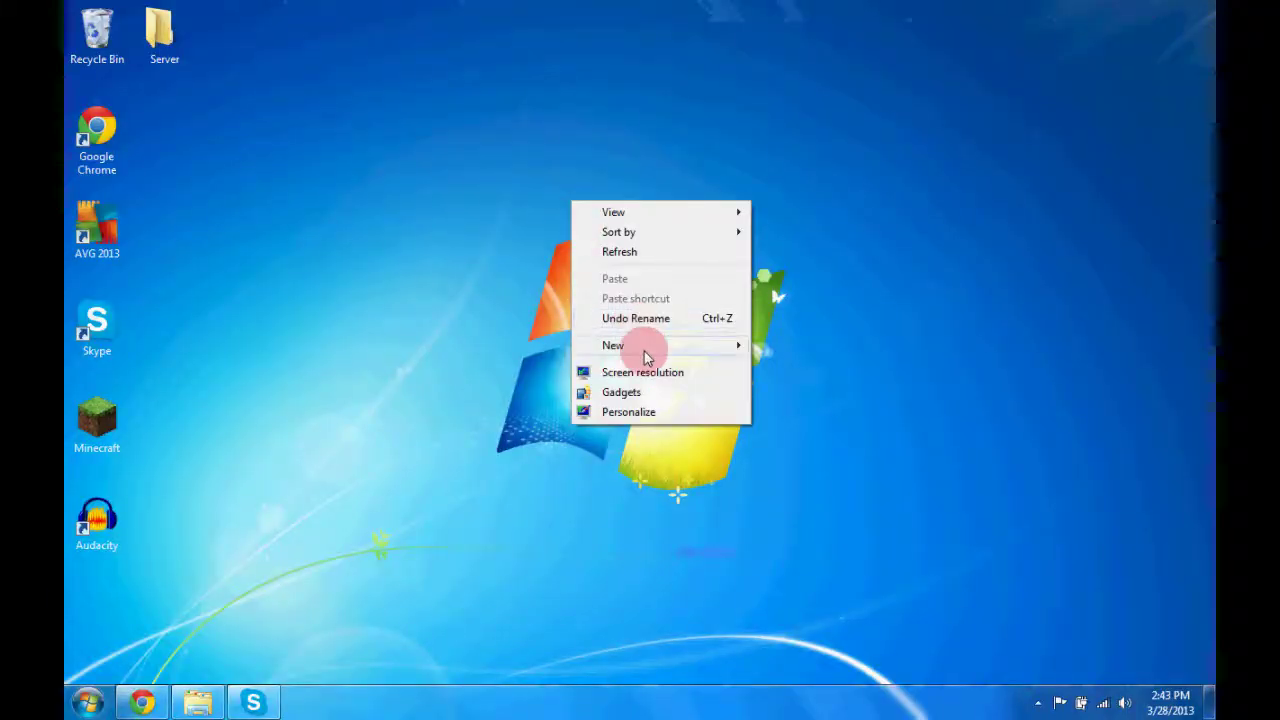
mouse_move(737, 347)
left_click(791, 346)
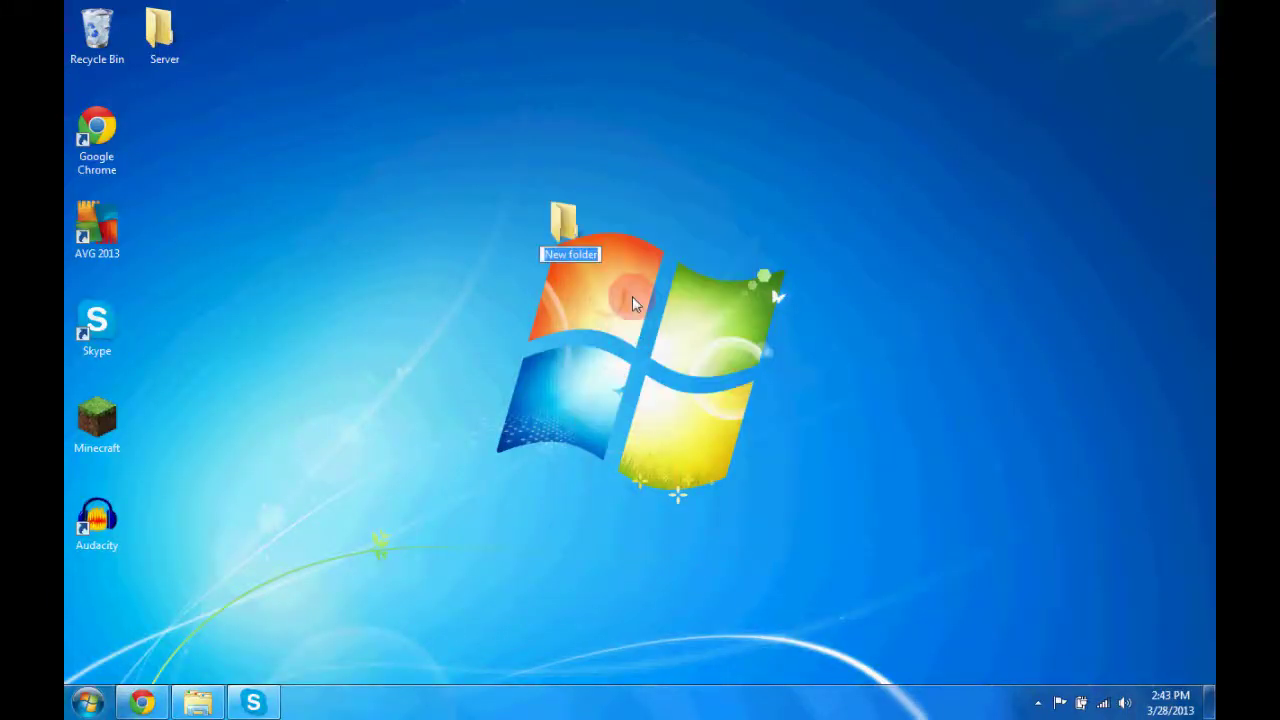
type("mc server")
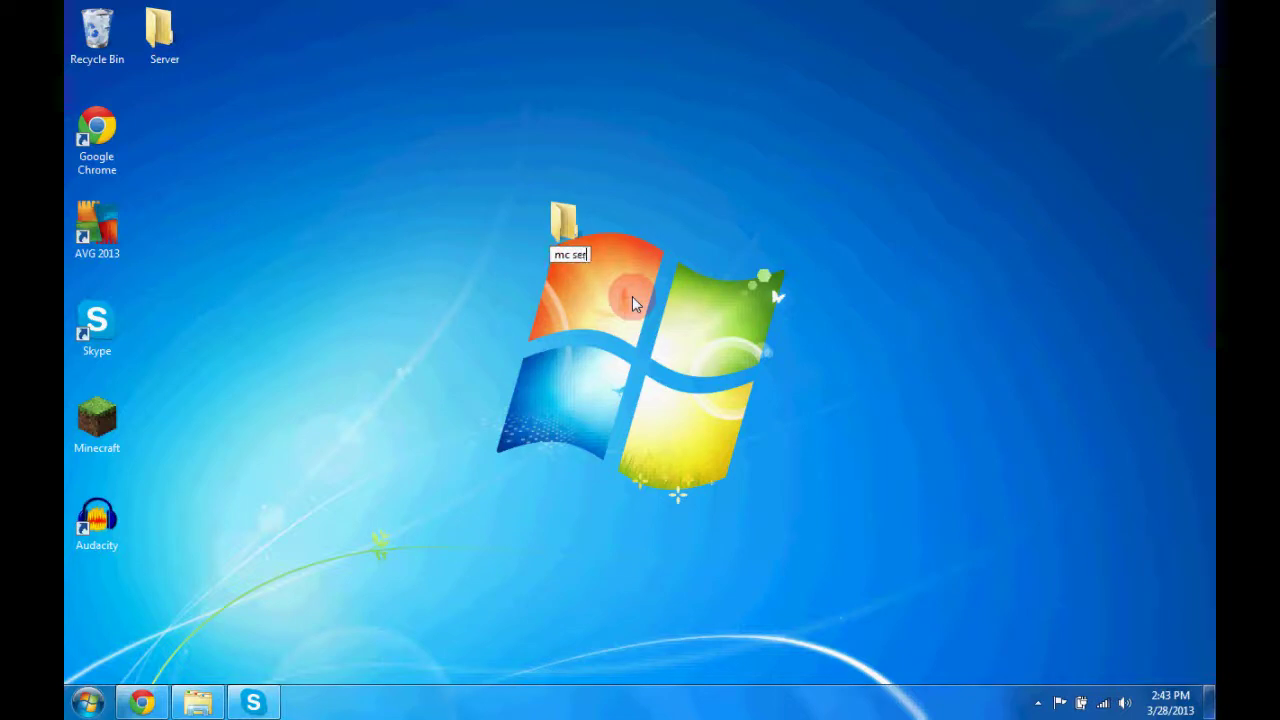
key("Return")
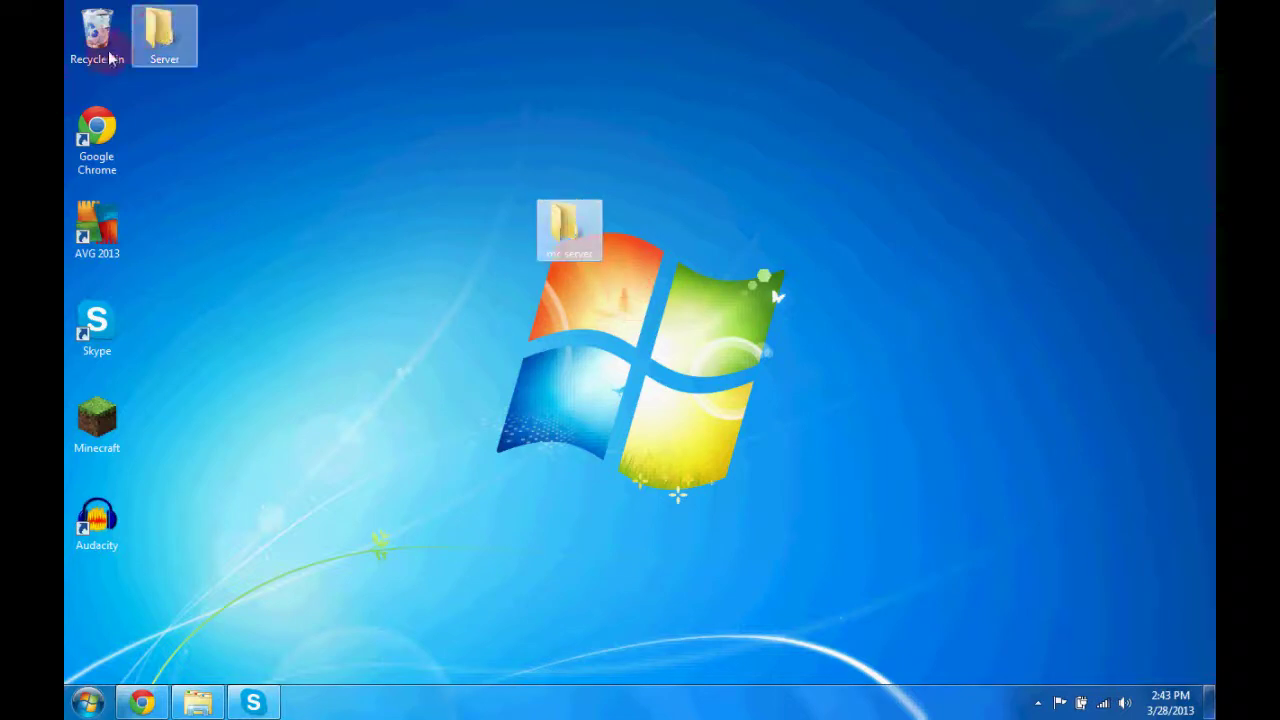
Step: Open the mc server folder and create a new text document in it
double_click(579, 229)
right_click(537, 309)
mouse_move(604, 534)
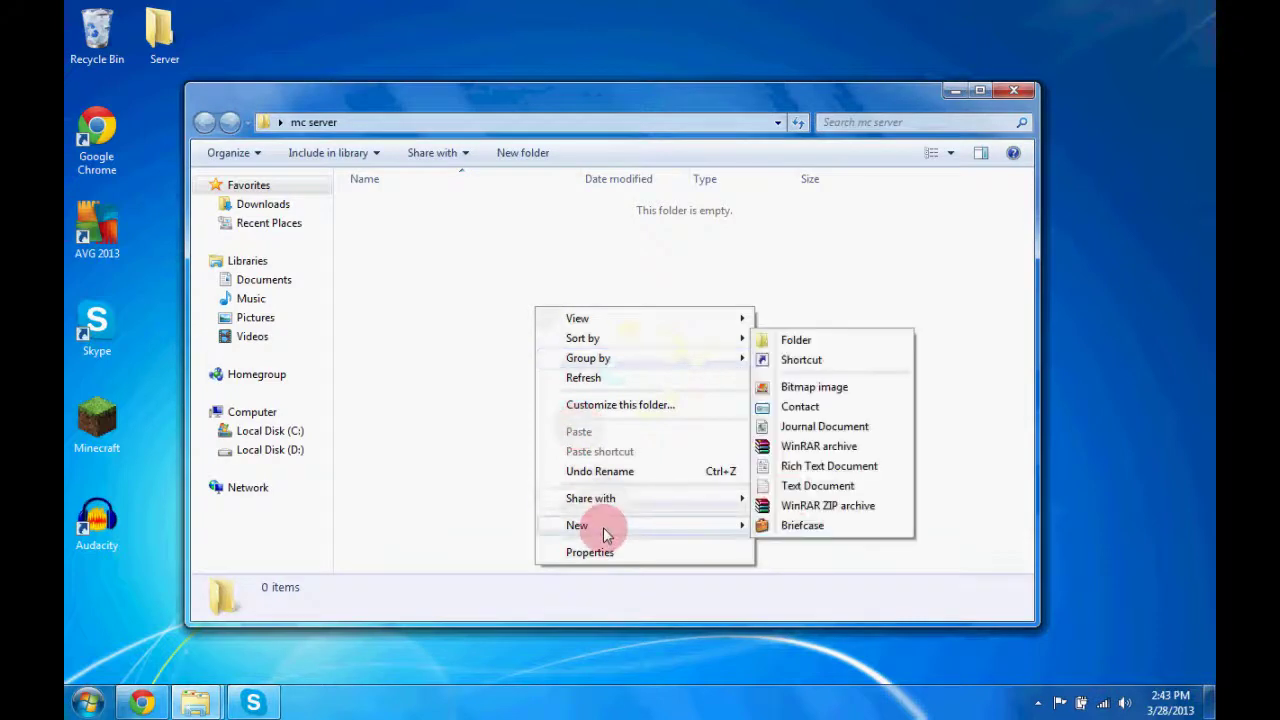
left_click(812, 485)
left_click(534, 204)
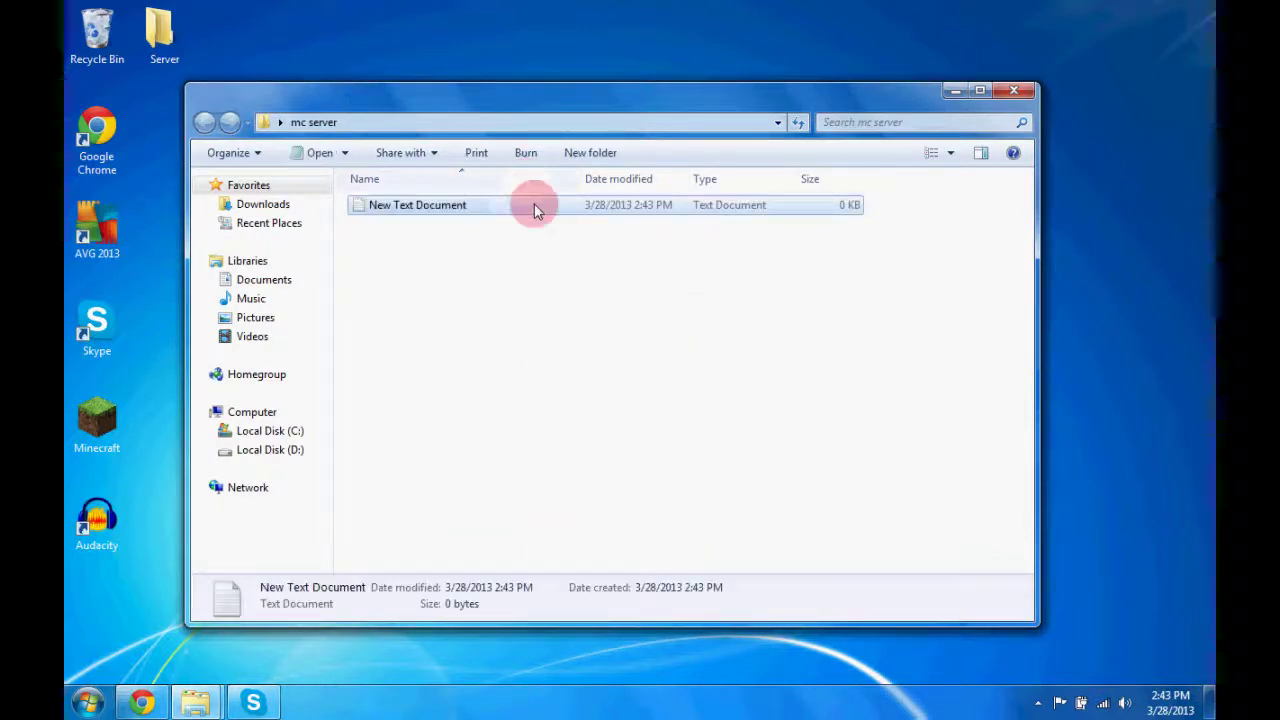
Step: Open the new text document and paste the copied server start script into it
double_click(534, 204)
right_click(496, 275)
left_click(535, 357)
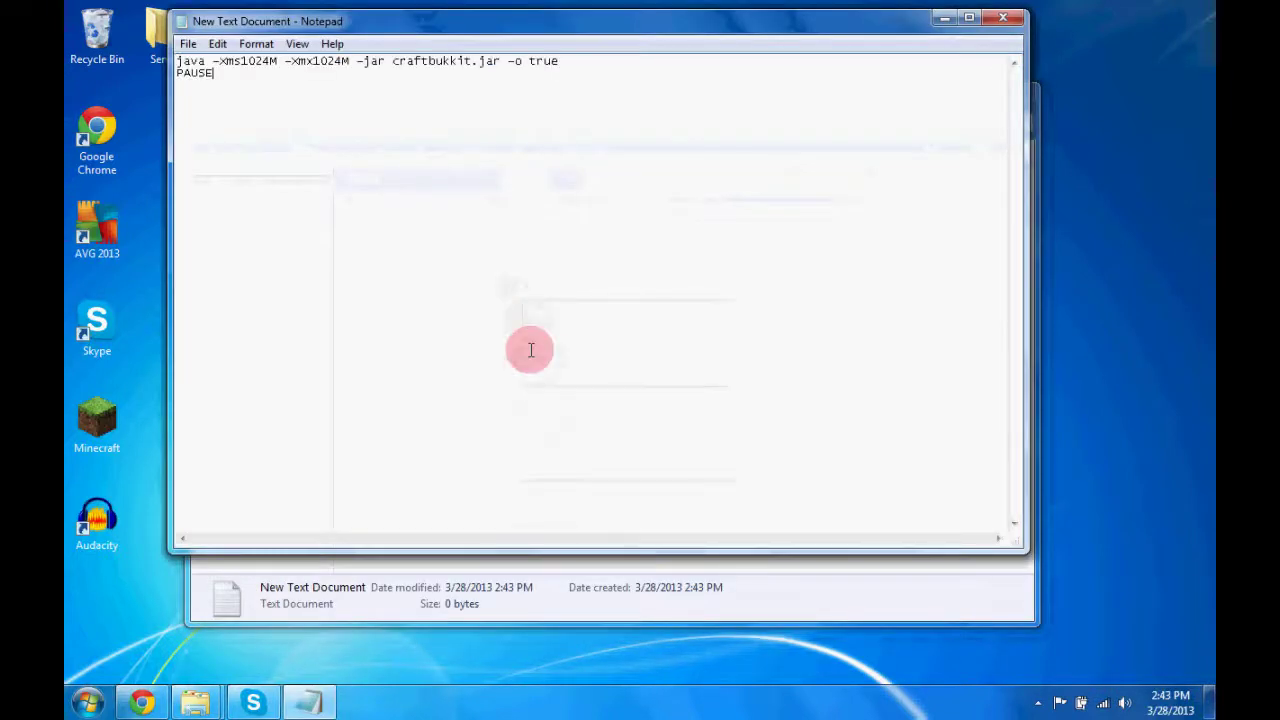
left_click(188, 44)
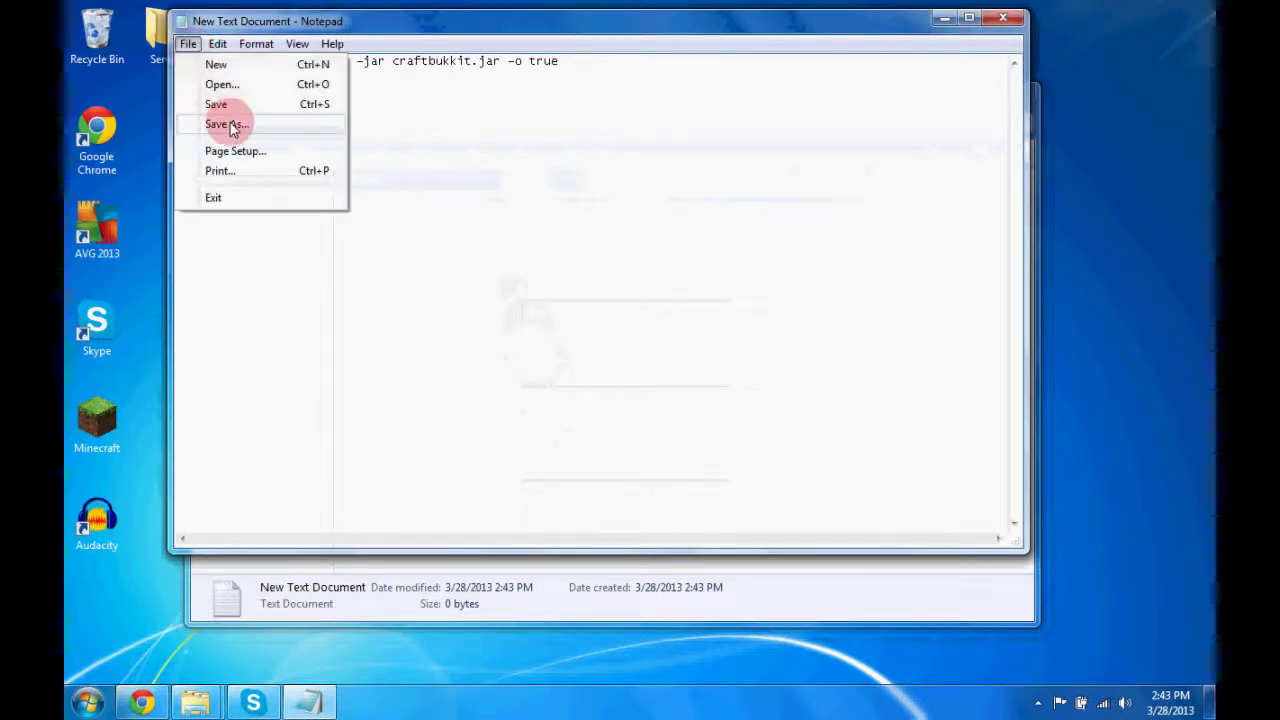
left_click(514, 154)
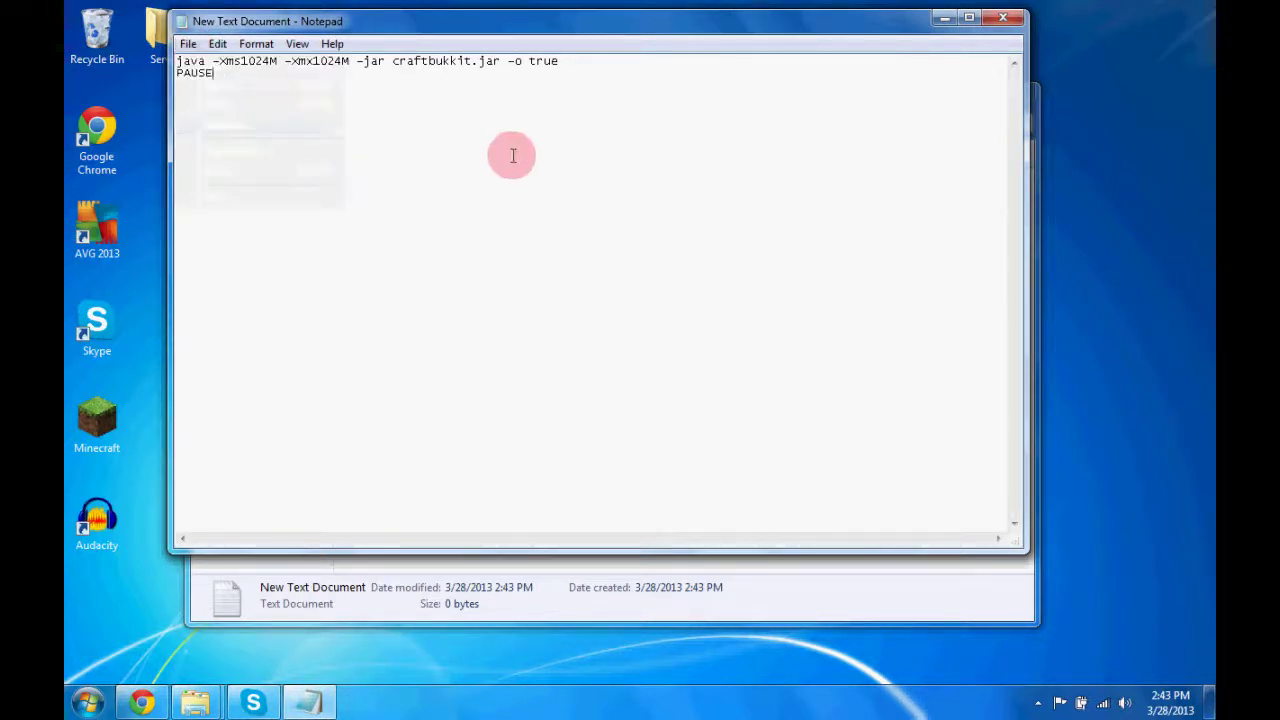
Step: Copy the whole script from the text document and close it without saving
left_click_drag(314, 120, 221, 12)
key("cmd+c")
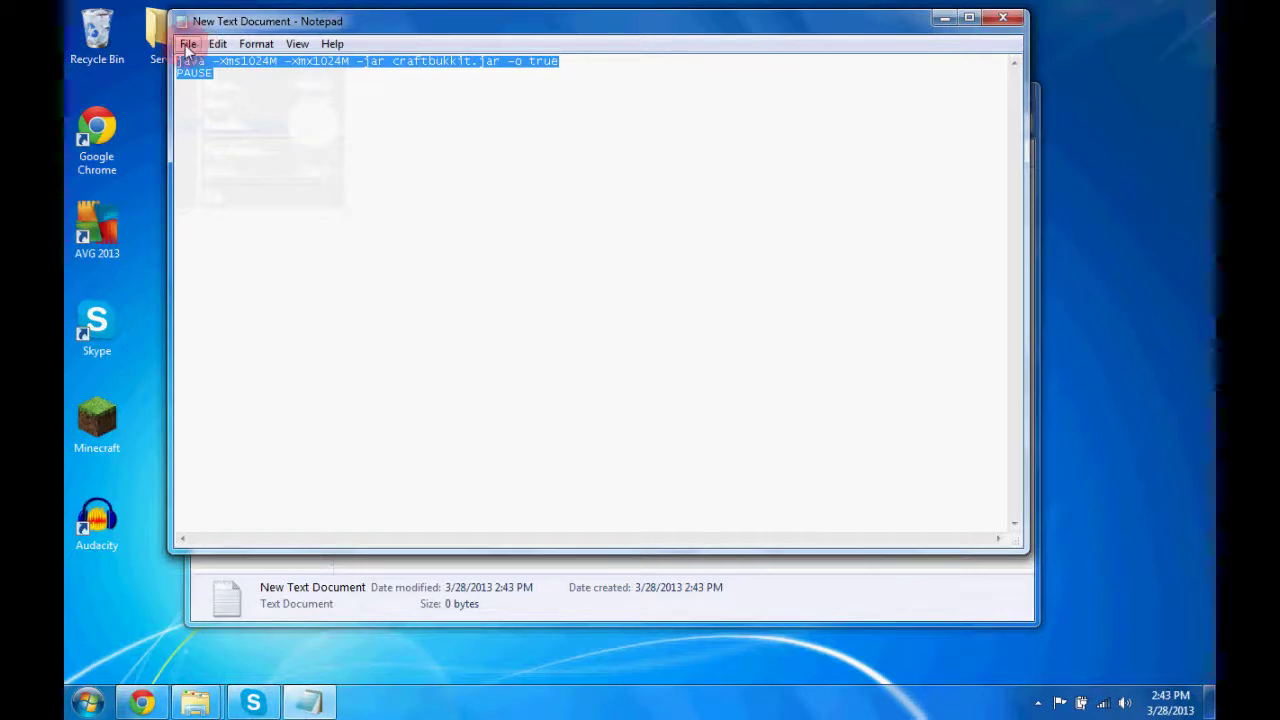
left_click(1003, 17)
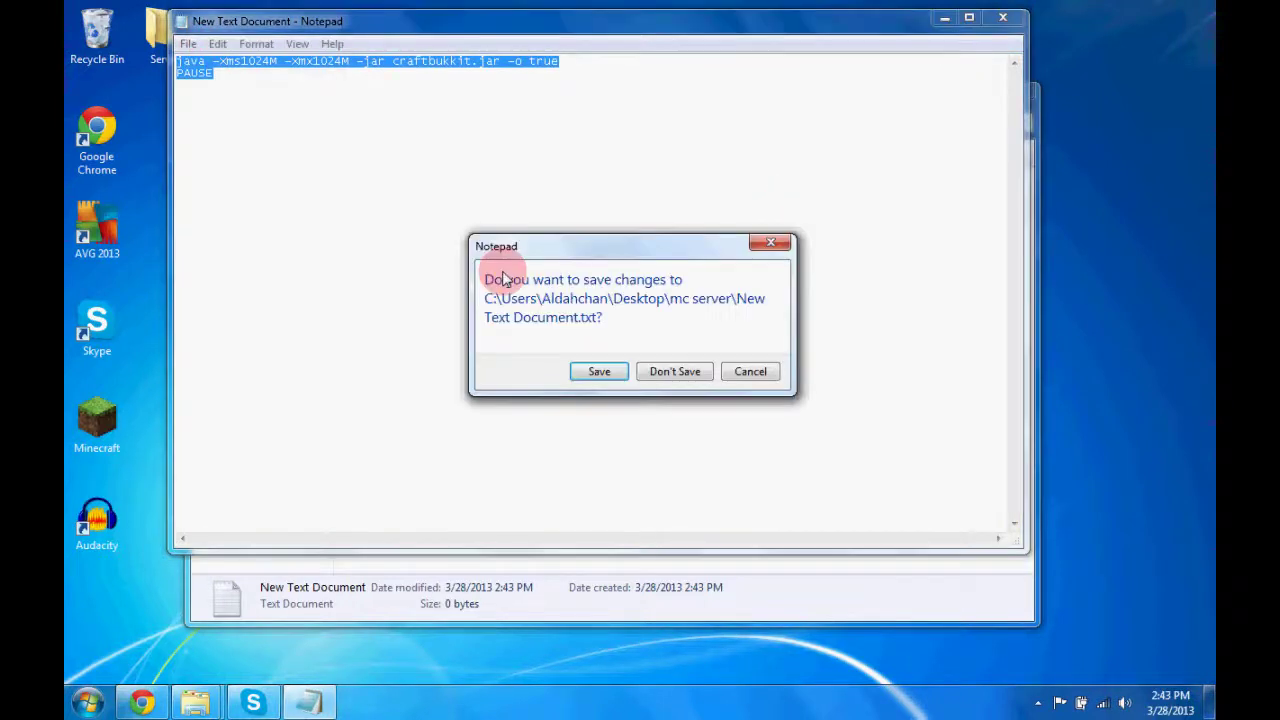
left_click(665, 373)
Step: Permanently delete the new text document from the mc server folder
left_click(435, 215)
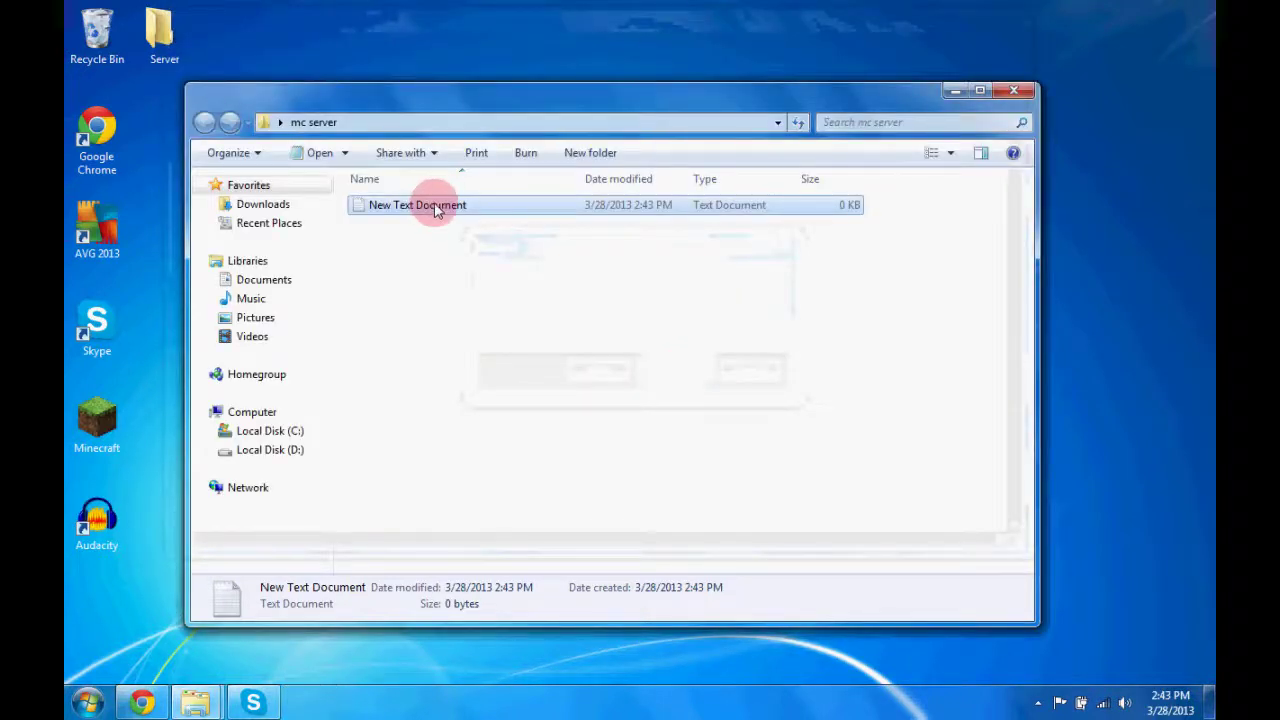
key("shift+Delete")
key("Return")
Step: Create a new text document in the mc server folder, open it and paste the copied server start script into it
right_click(433, 206)
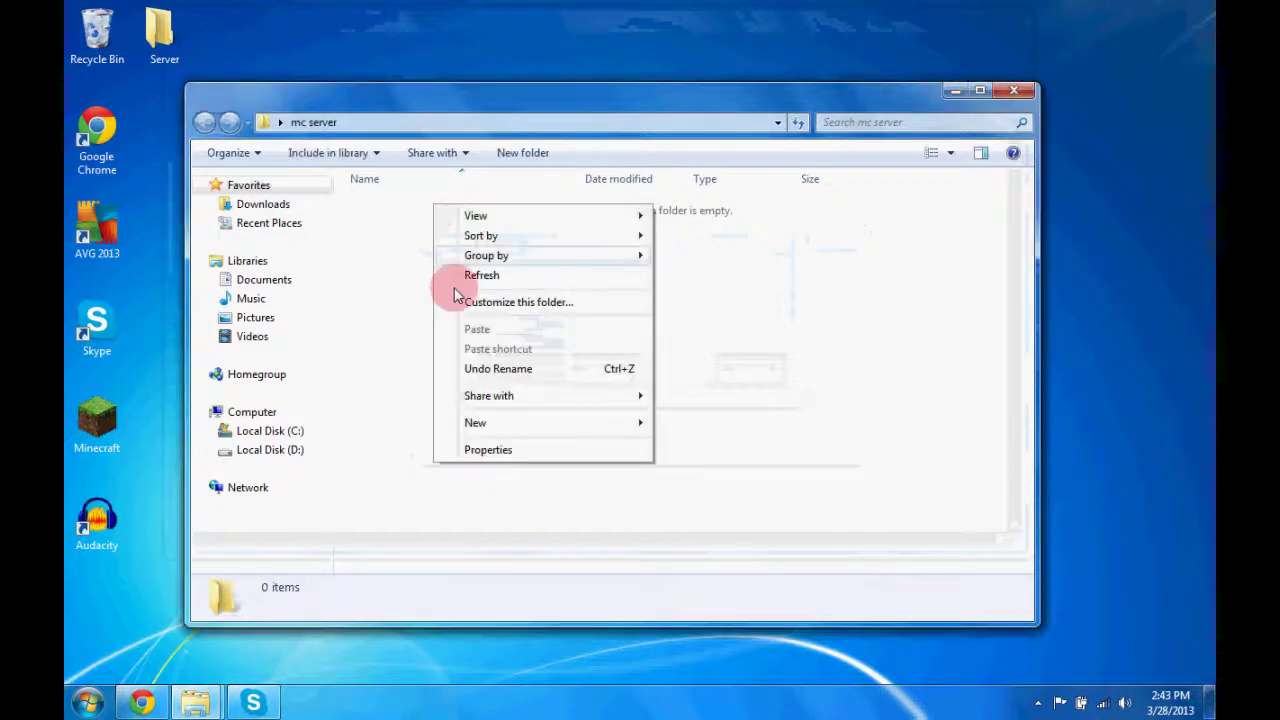
mouse_move(511, 425)
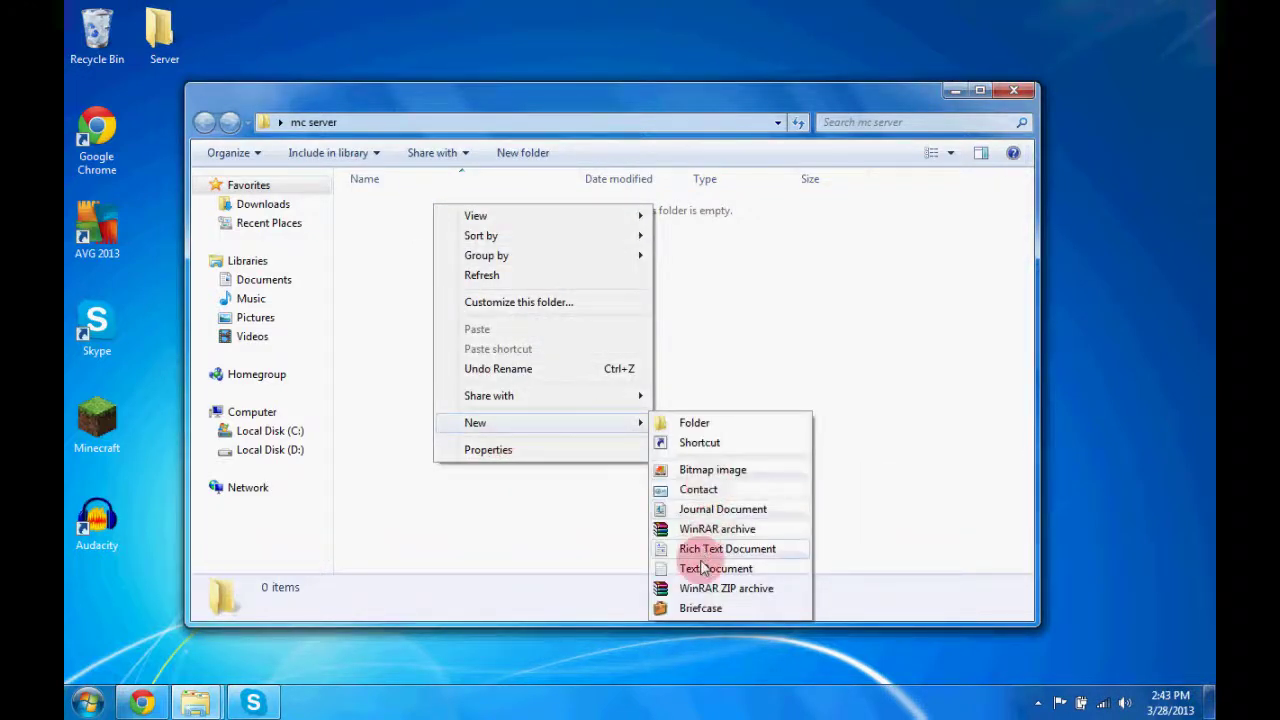
left_click(715, 568)
key("Return")
double_click(537, 208)
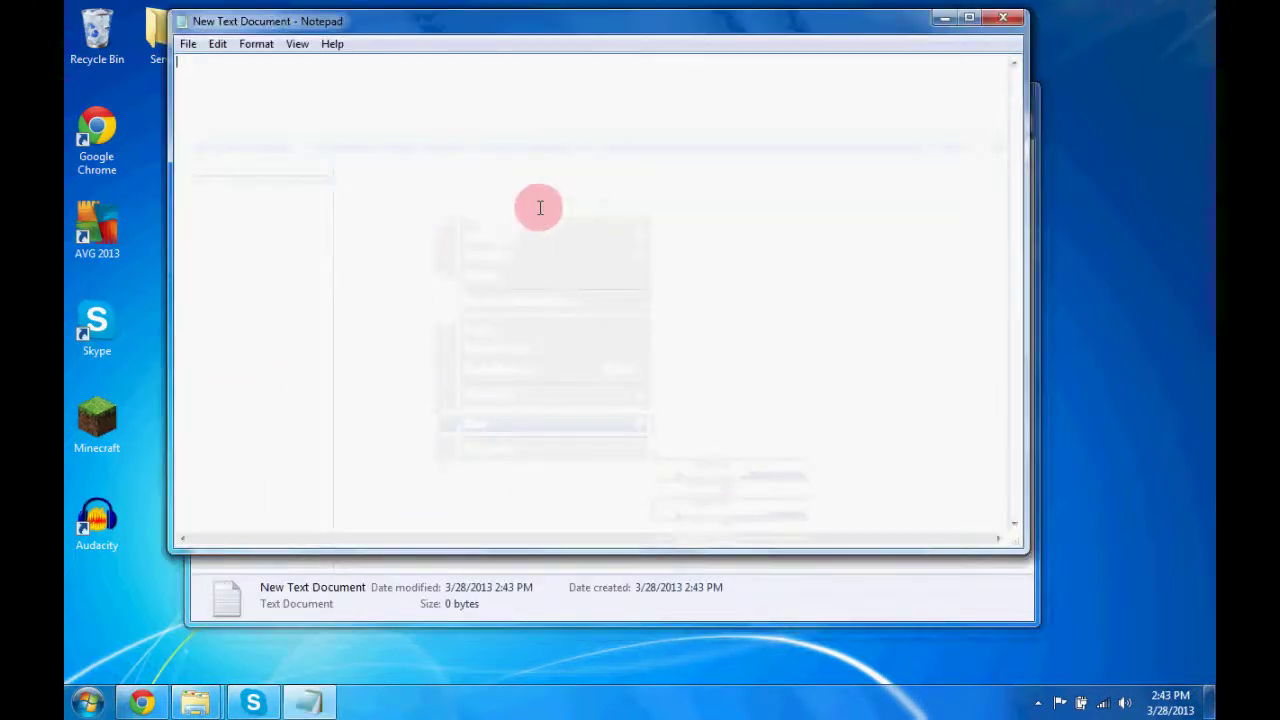
right_click(364, 141)
left_click(411, 223)
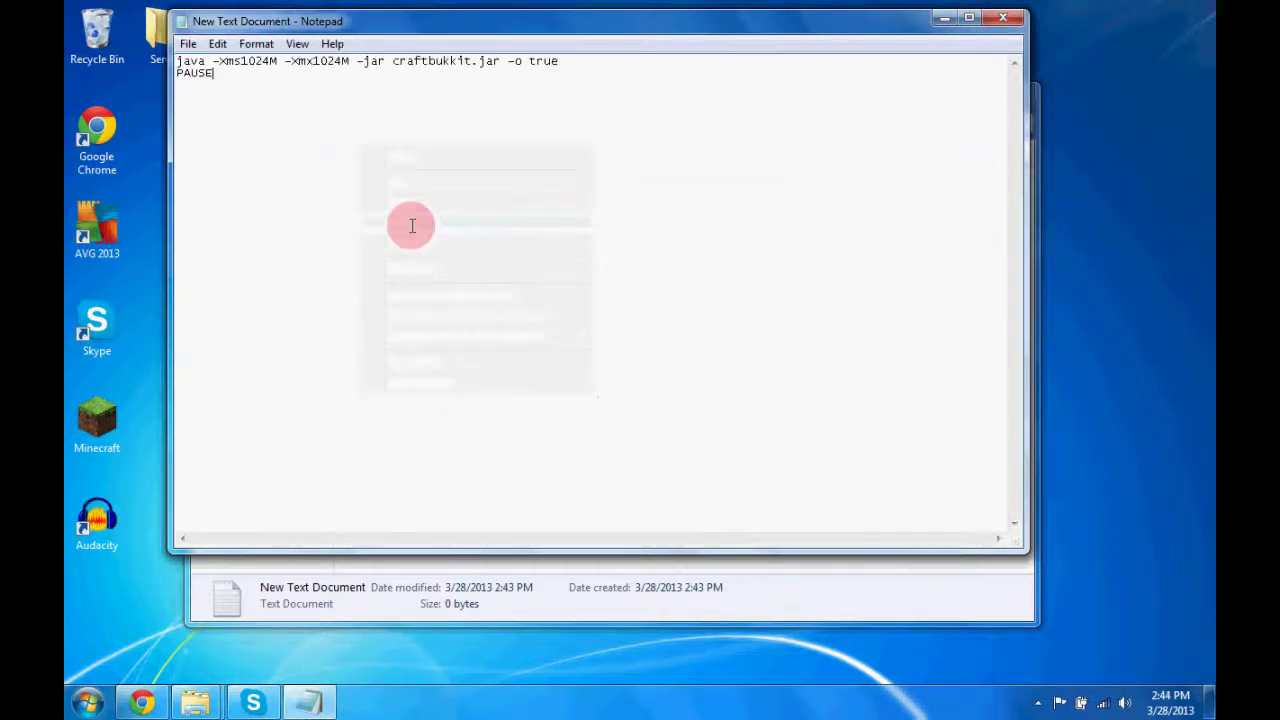
Step: Save the script in the mc server folder as run.bat, with All Files as the file type
left_click(188, 45)
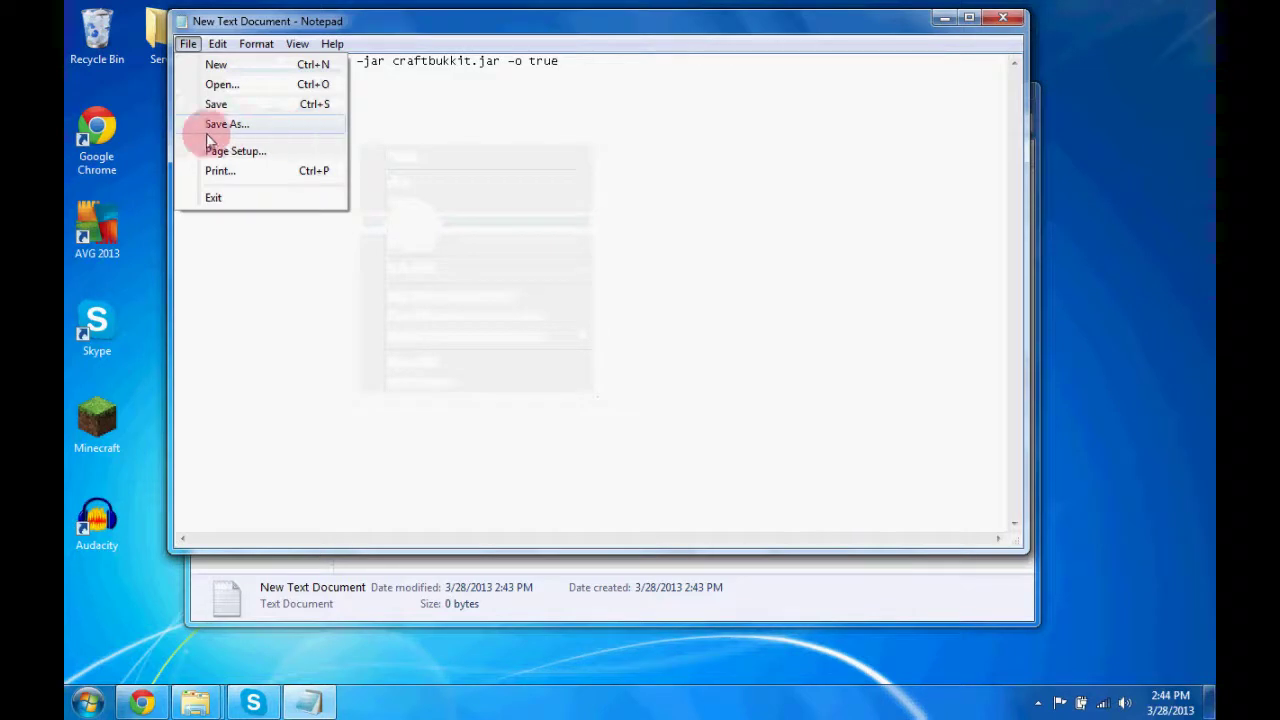
left_click(220, 127)
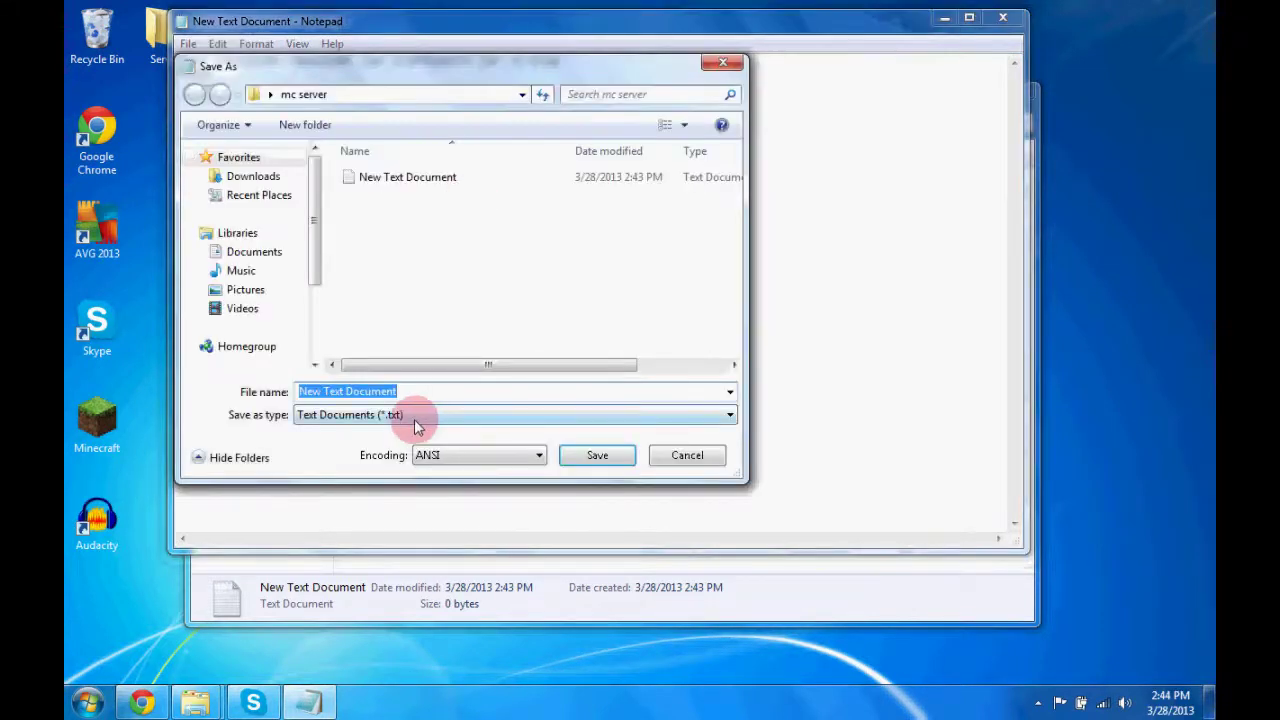
left_click(416, 420)
left_click(348, 449)
left_click(386, 393)
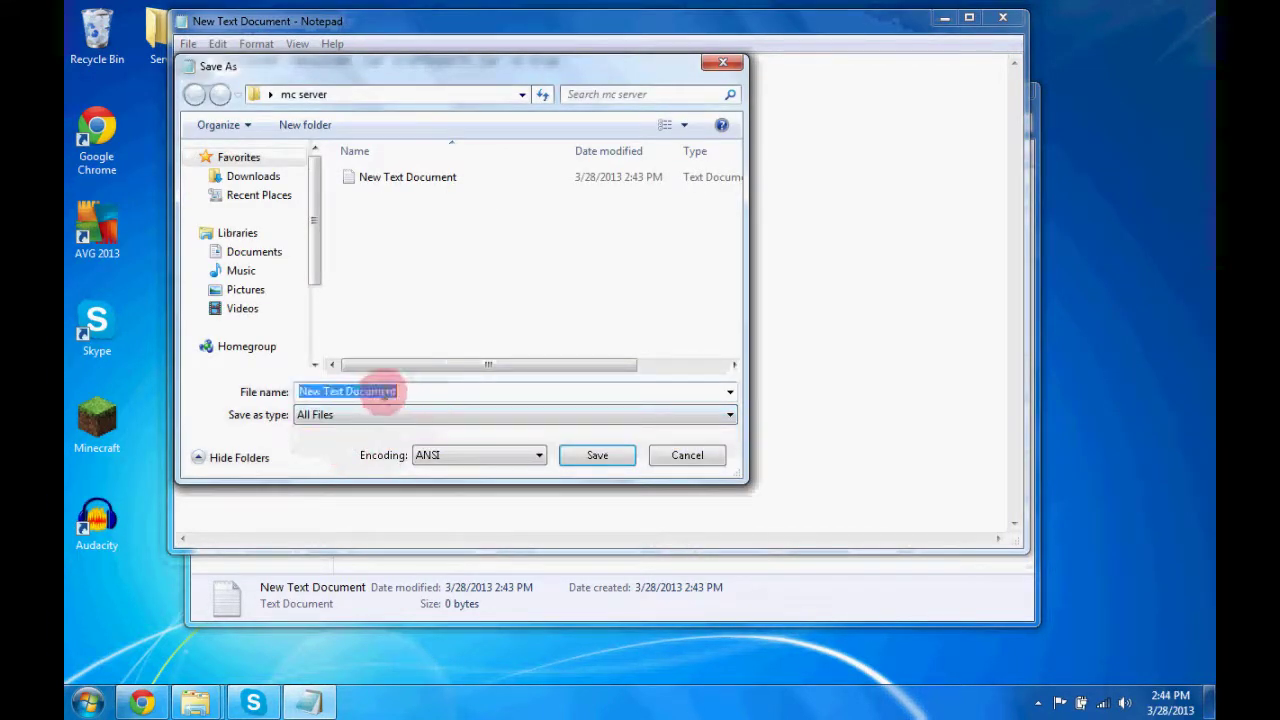
type("run.a")
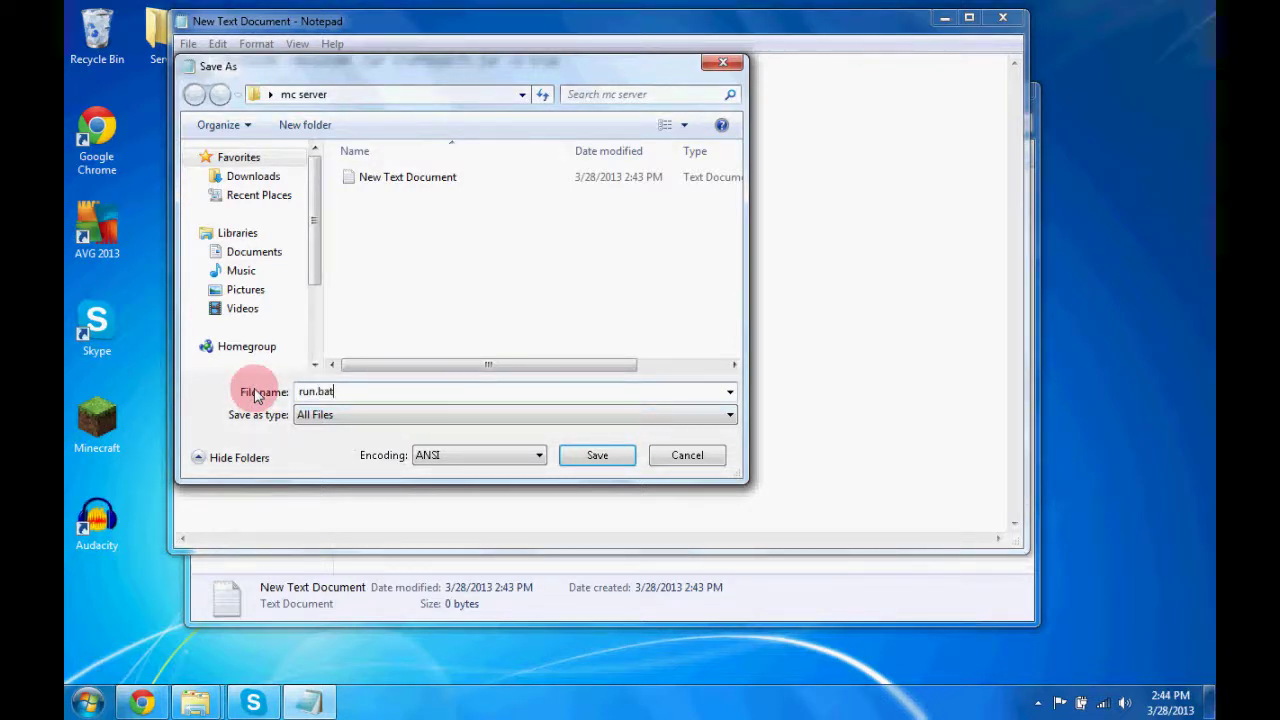
type("at")
left_click_drag(316, 392, 377, 397)
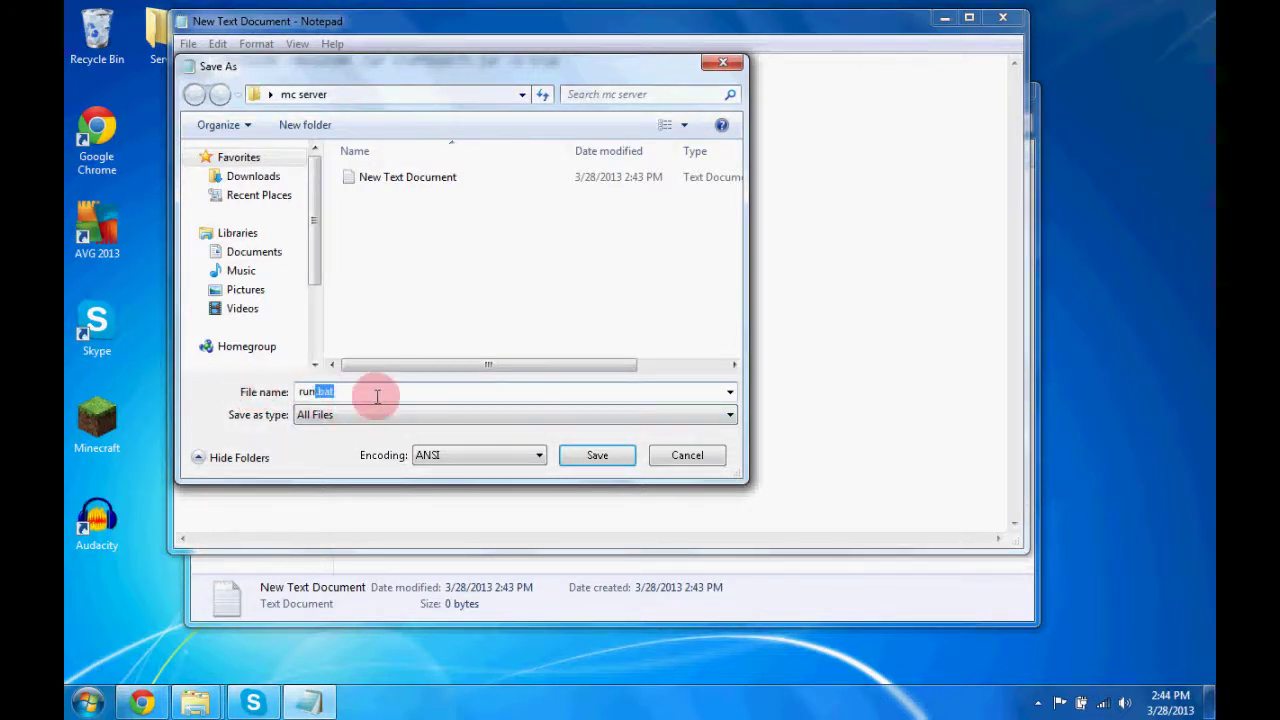
left_click(603, 456)
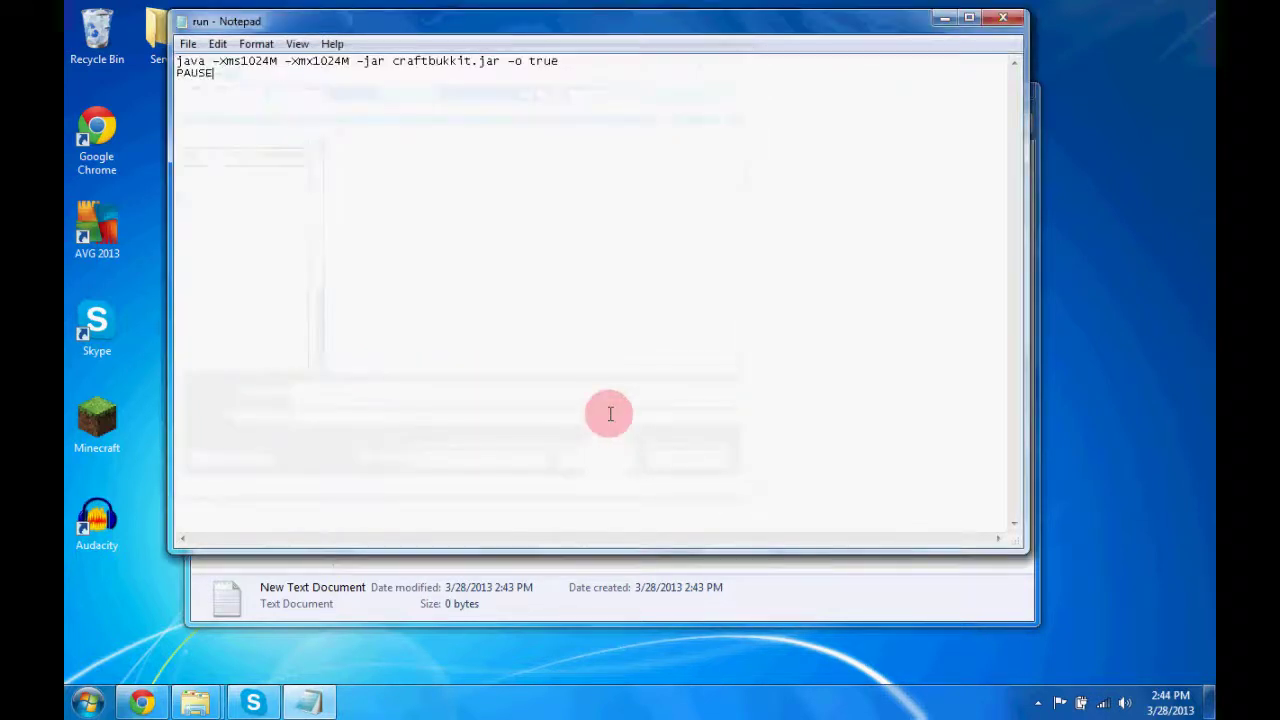
Step: Close Notepad and permanently delete the empty New Text Document from the mc server folder
left_click(1003, 18)
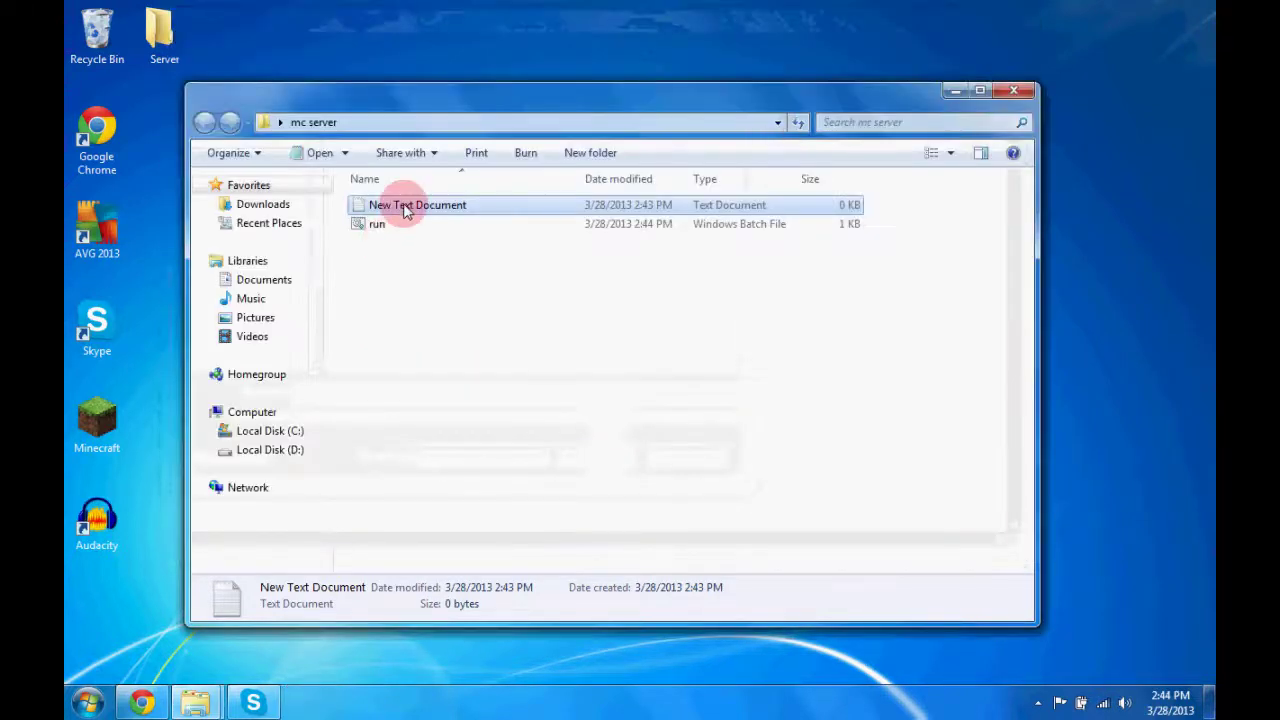
key("shift+Delete")
key("Return")
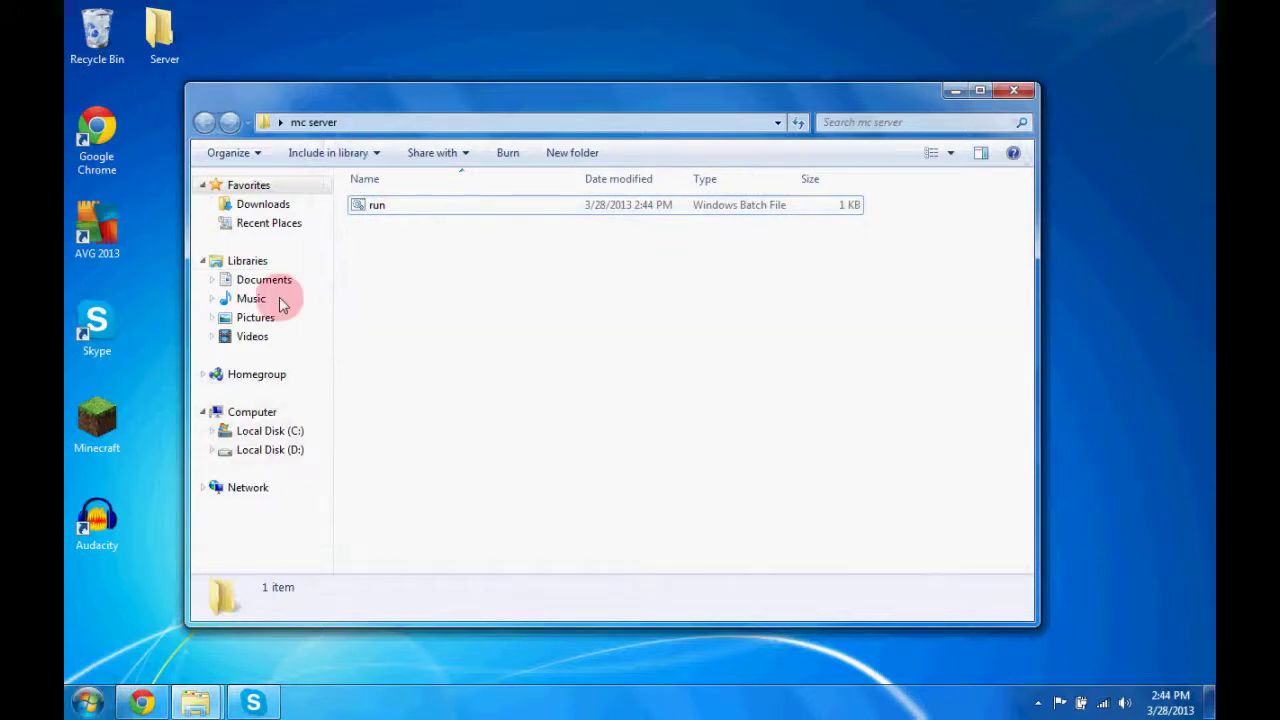
Step: Rename the downloaded CraftBukkit jar in the Downloads folder to craftbukkit and move it into the mc server folder
mouse_move(194, 703)
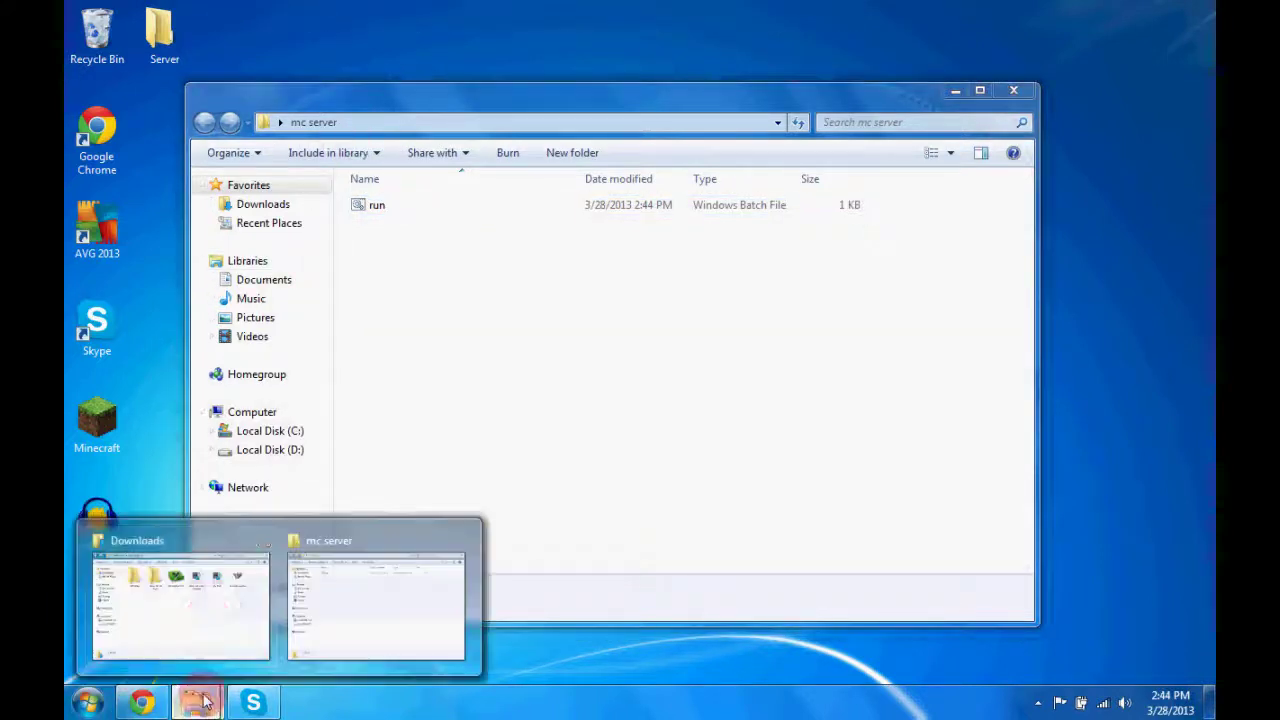
left_click(214, 597)
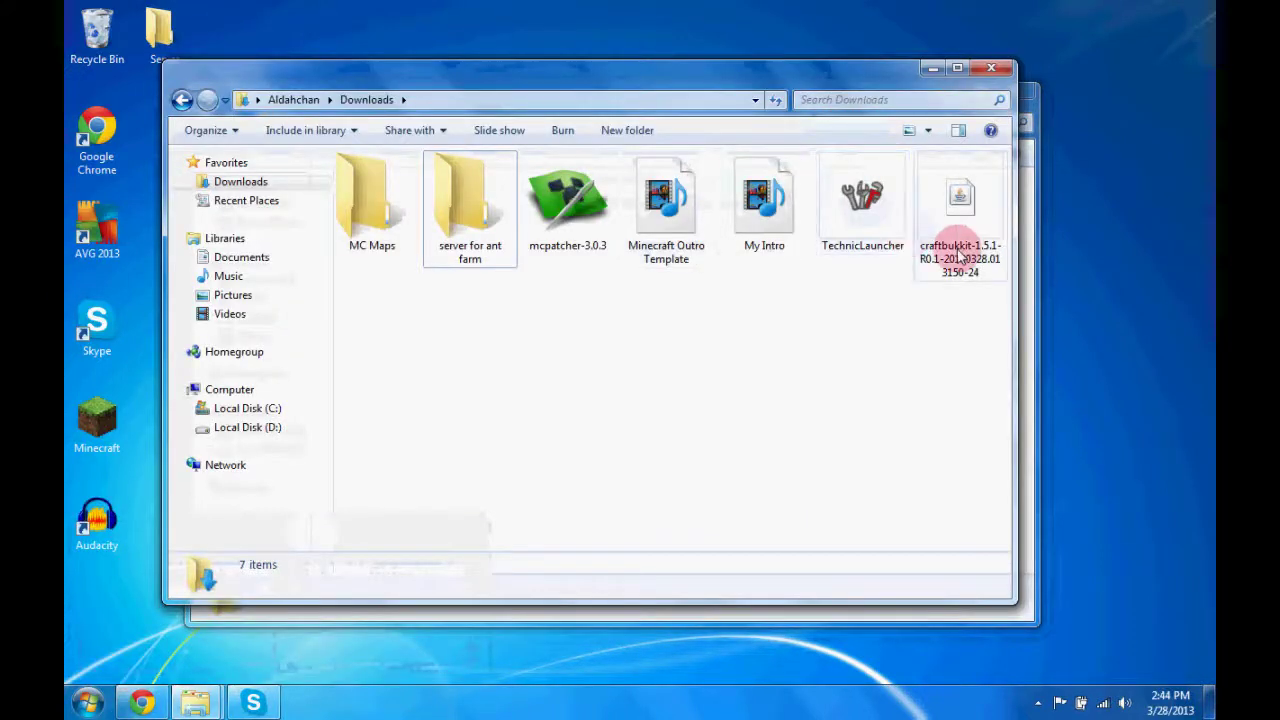
right_click(958, 256)
left_click(934, 563)
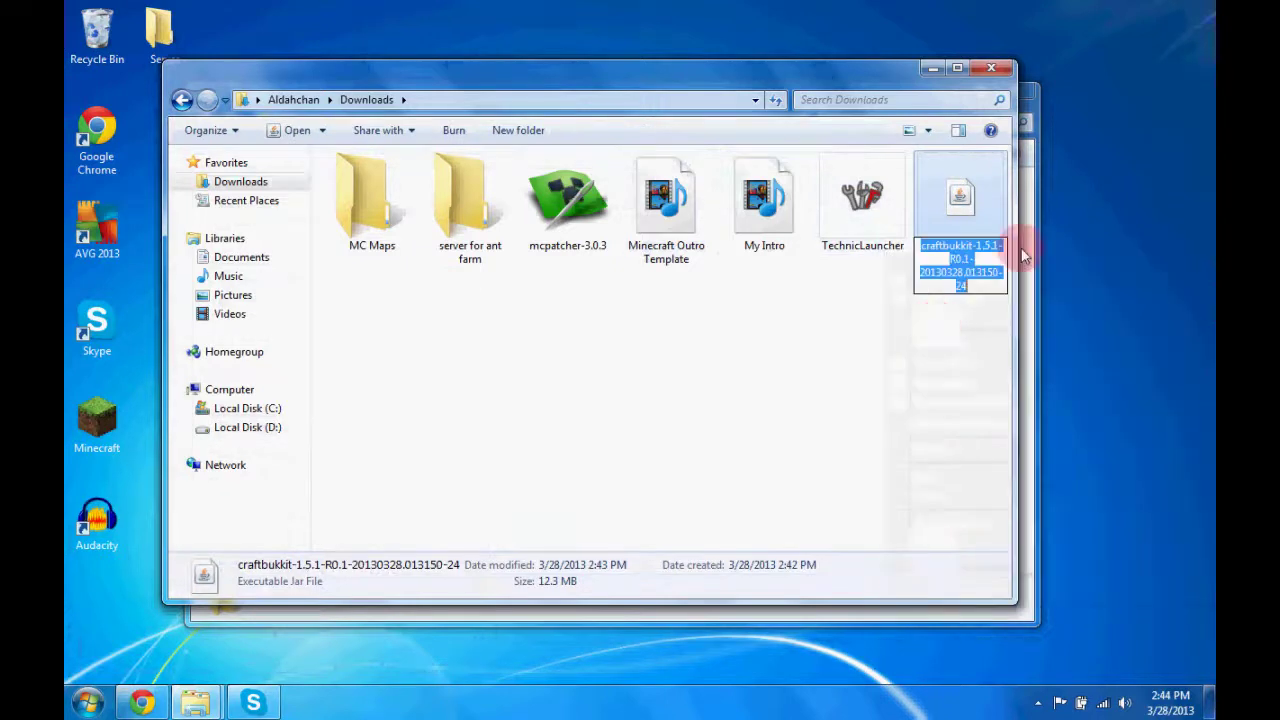
type("craft")
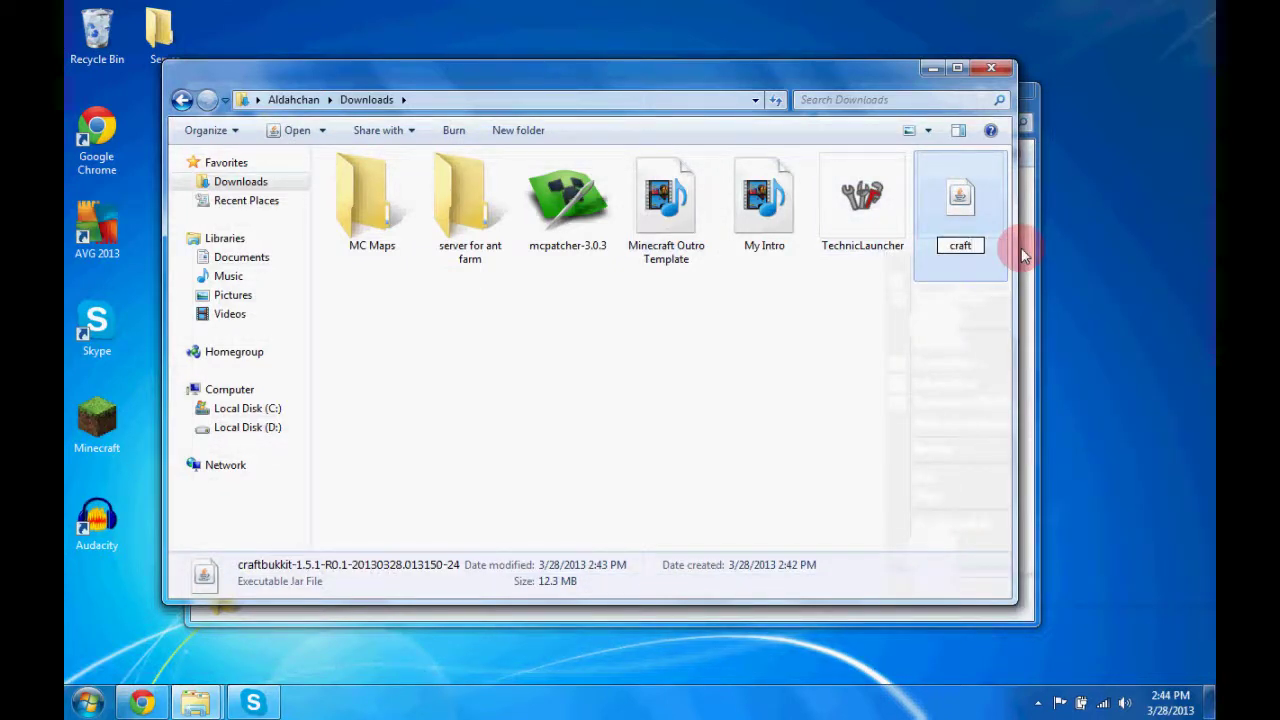
type("bukkit")
key("Return")
left_click(446, 277)
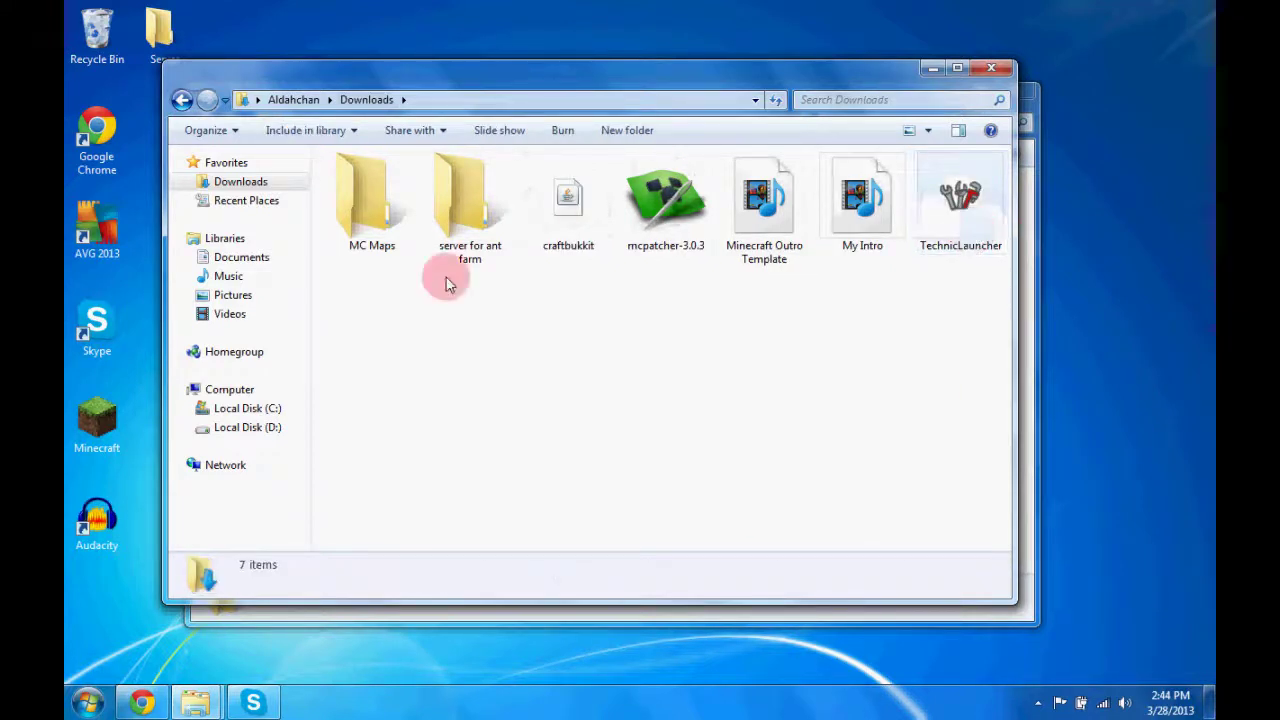
left_click_drag(565, 197, 449, 266)
Step: Start the server with the run batch file and move its console window away from the mc server file list
double_click(381, 209)
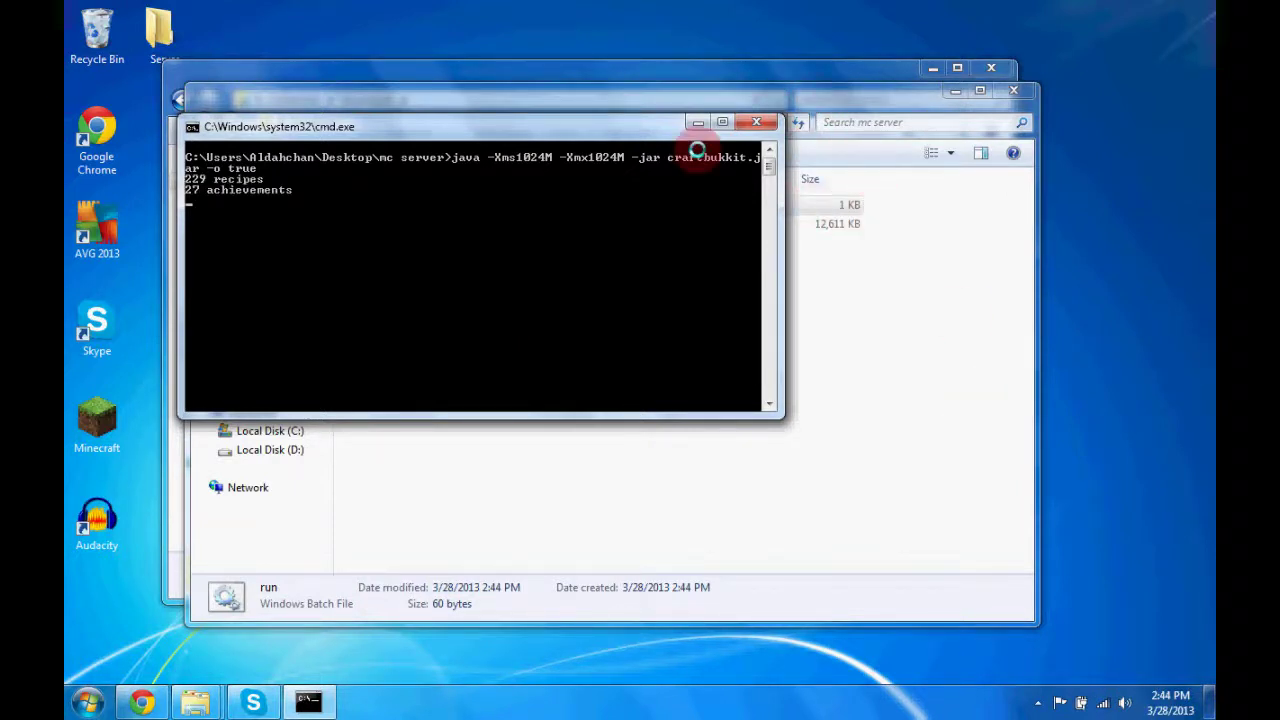
left_click_drag(655, 128, 504, 125)
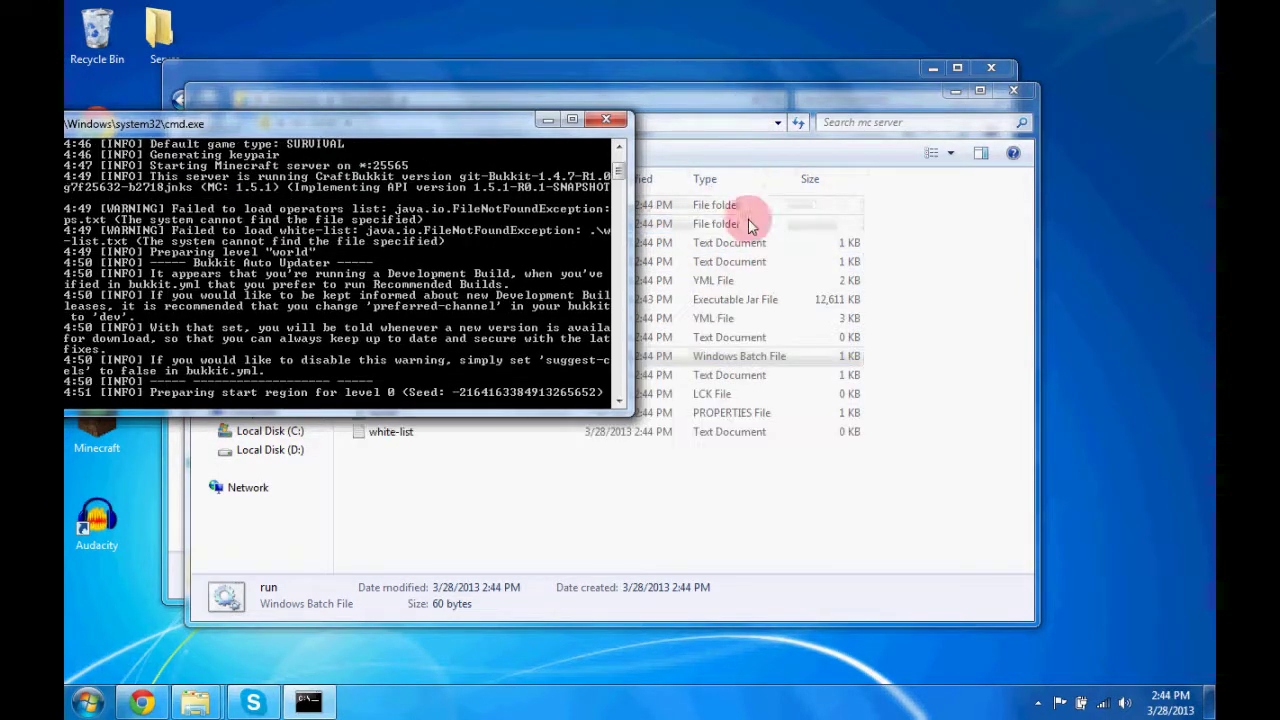
left_click(952, 543)
left_click(952, 543)
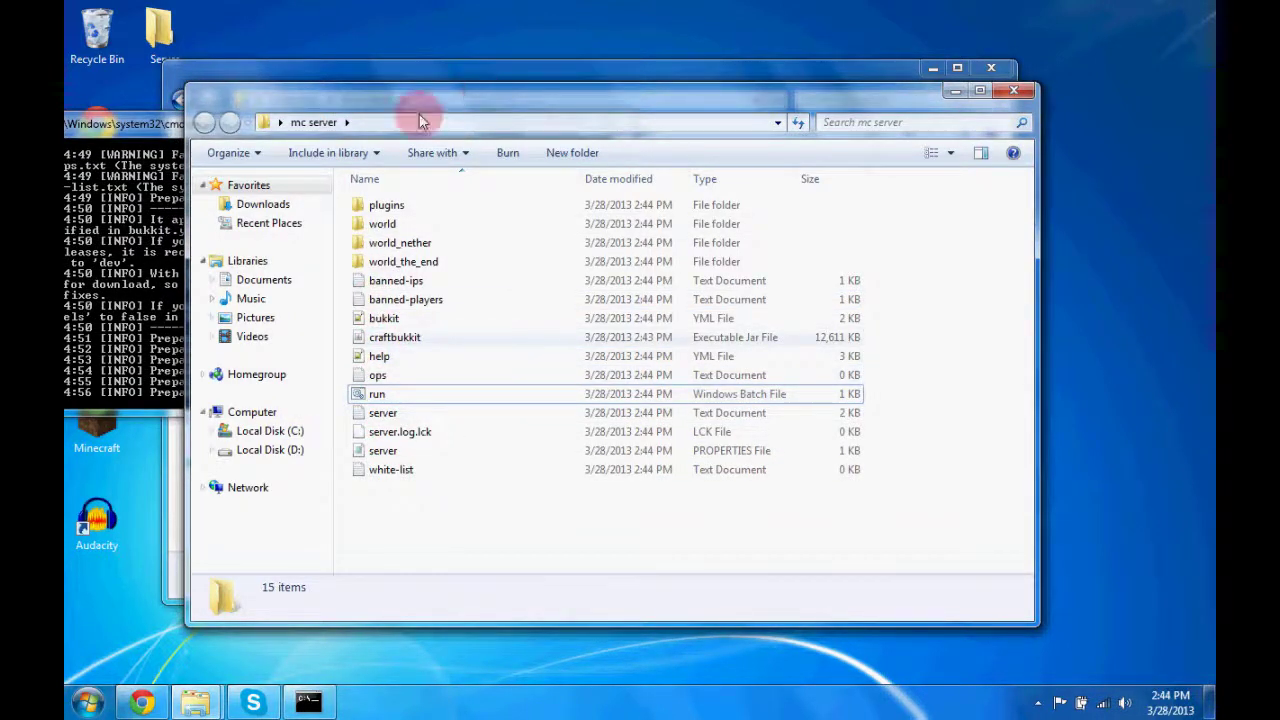
left_click_drag(155, 123, 193, 14)
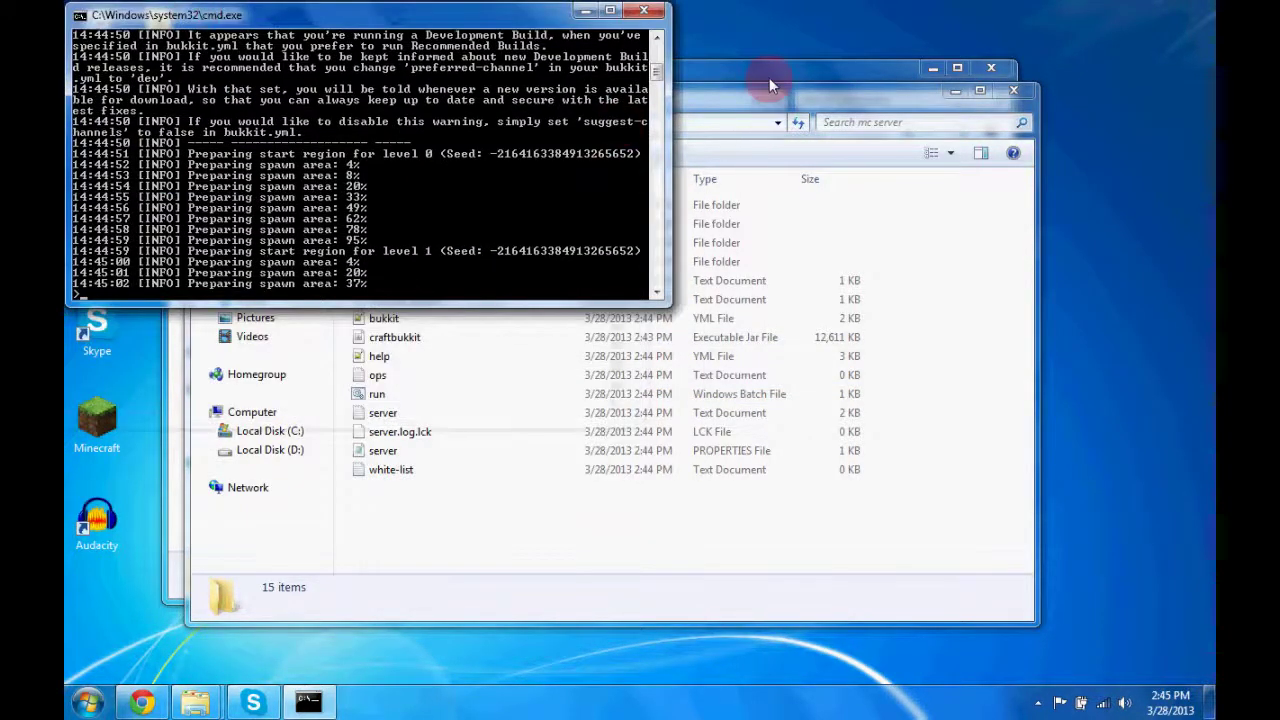
Step: Try to launch MagicLauncher_1.0.0 from the MC folder in the Documents library
left_click(769, 77)
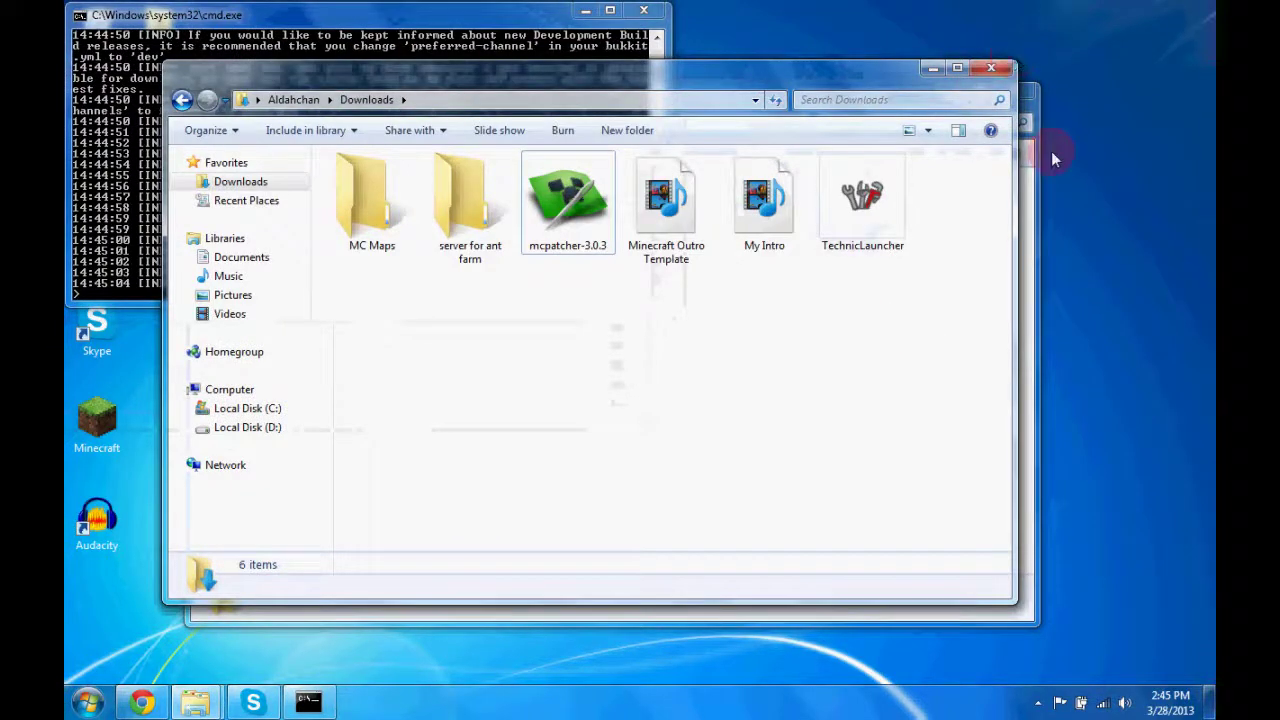
left_click(150, 212)
left_click(656, 393)
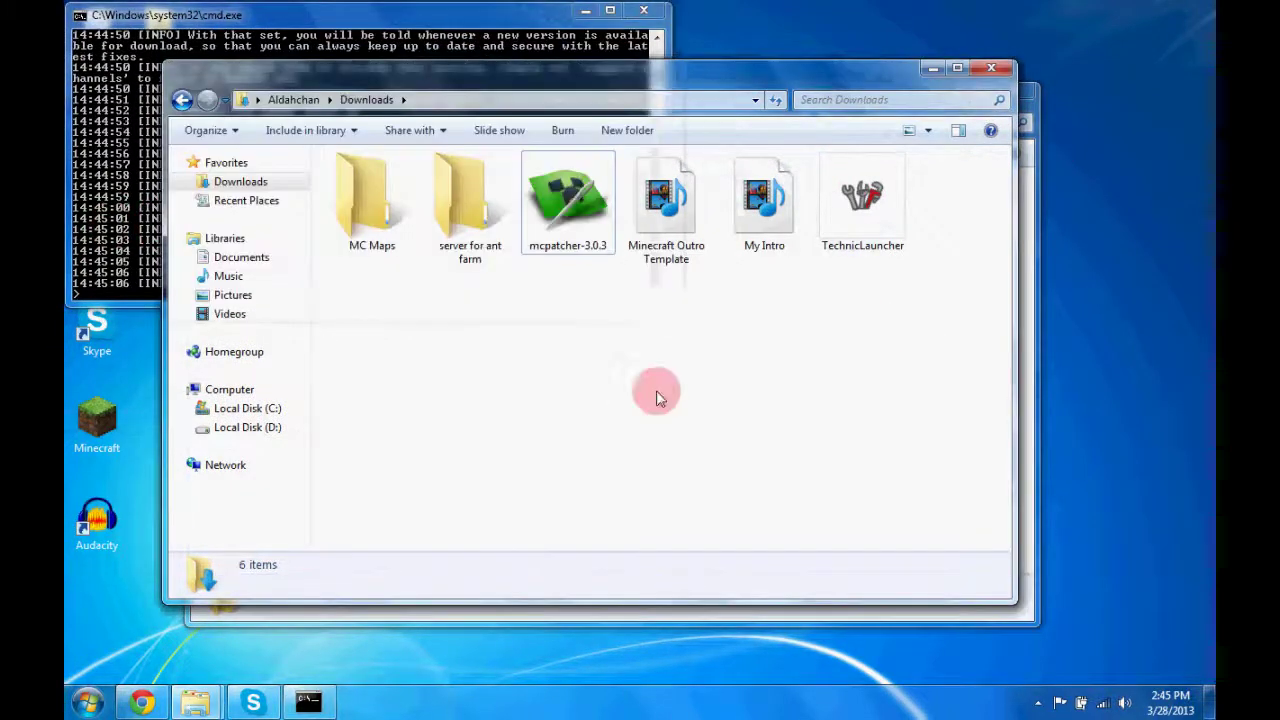
left_click(245, 257)
left_click(357, 237)
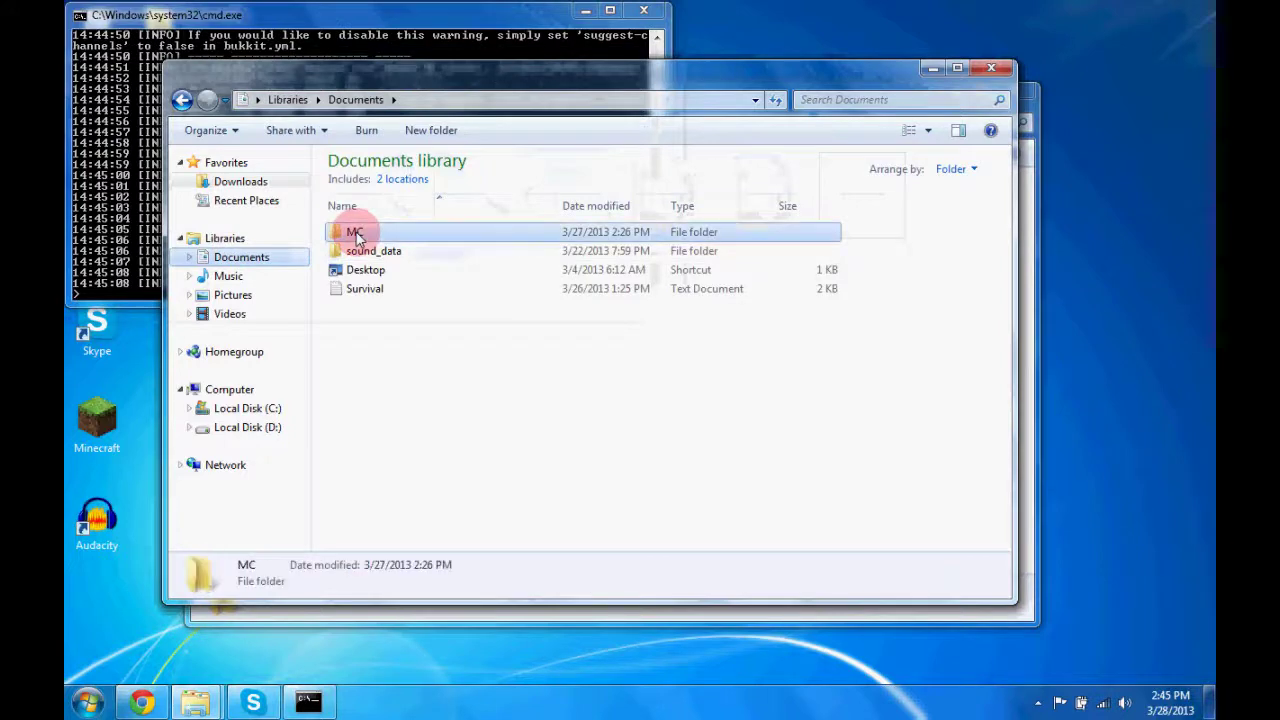
double_click(357, 234)
double_click(394, 366)
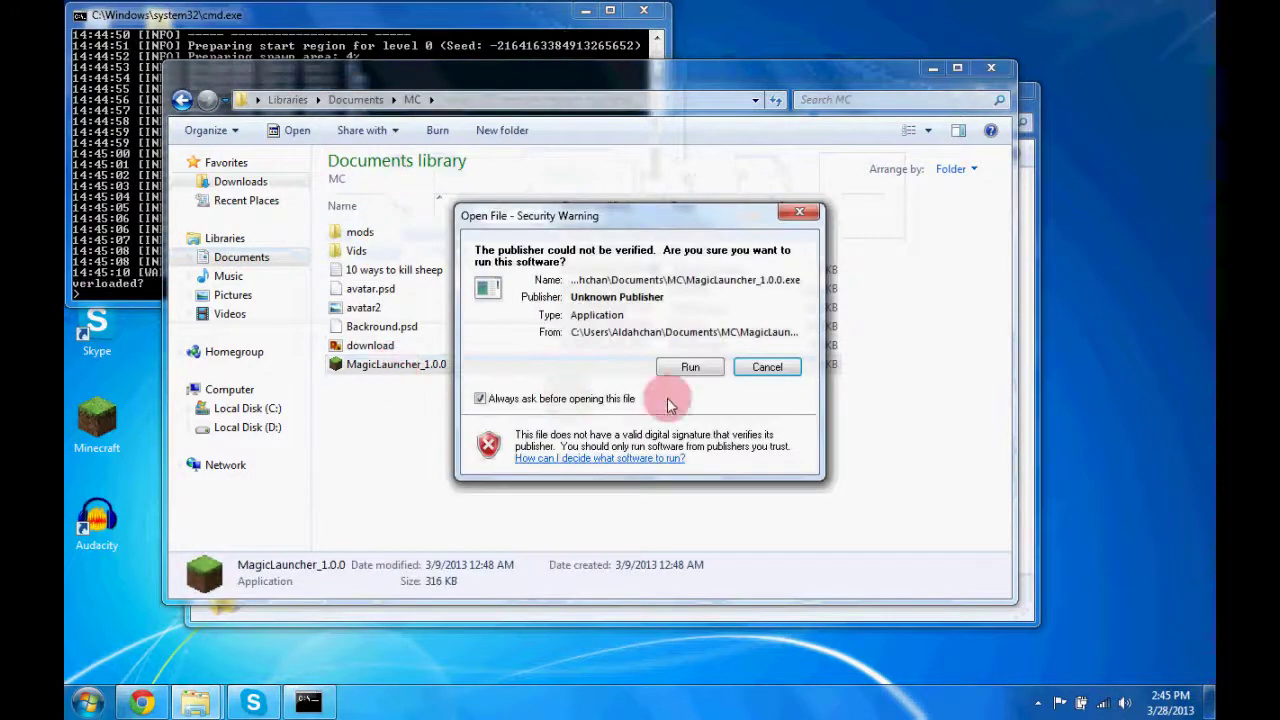
left_click(690, 367)
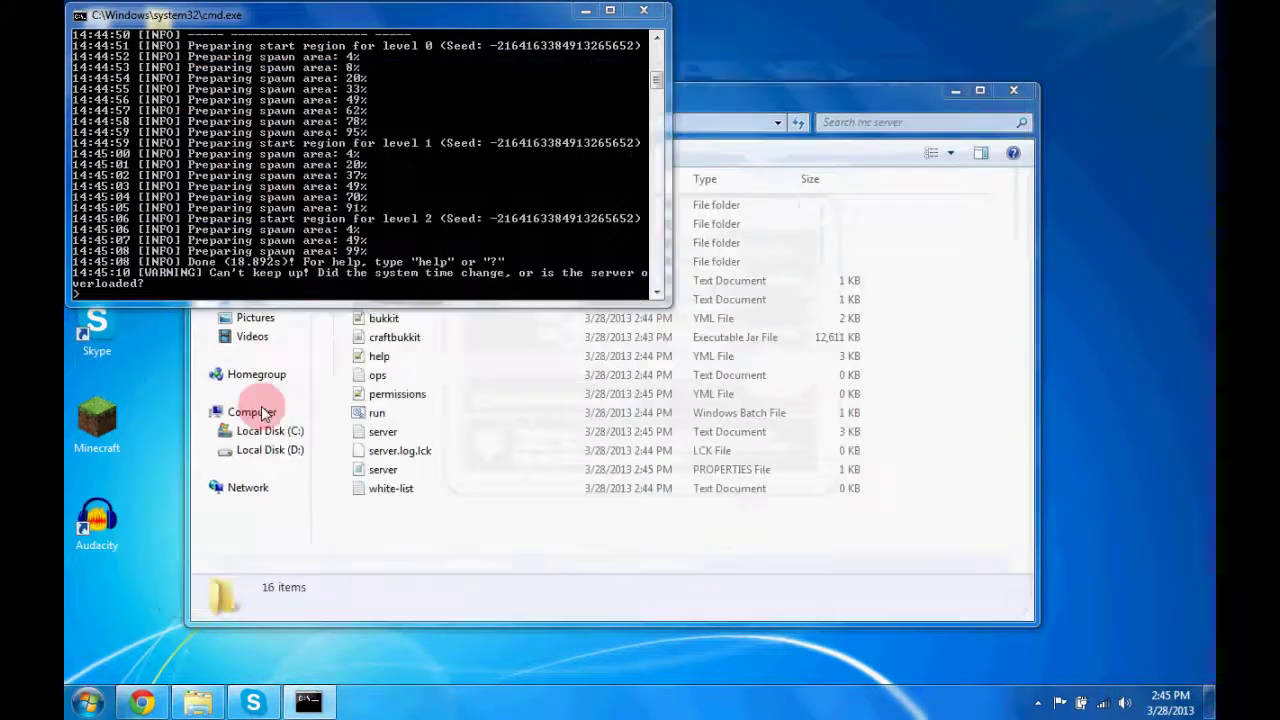
Step: Launch Minecraft from the desktop, allow it to run, and return to the mc server folder
double_click(100, 425)
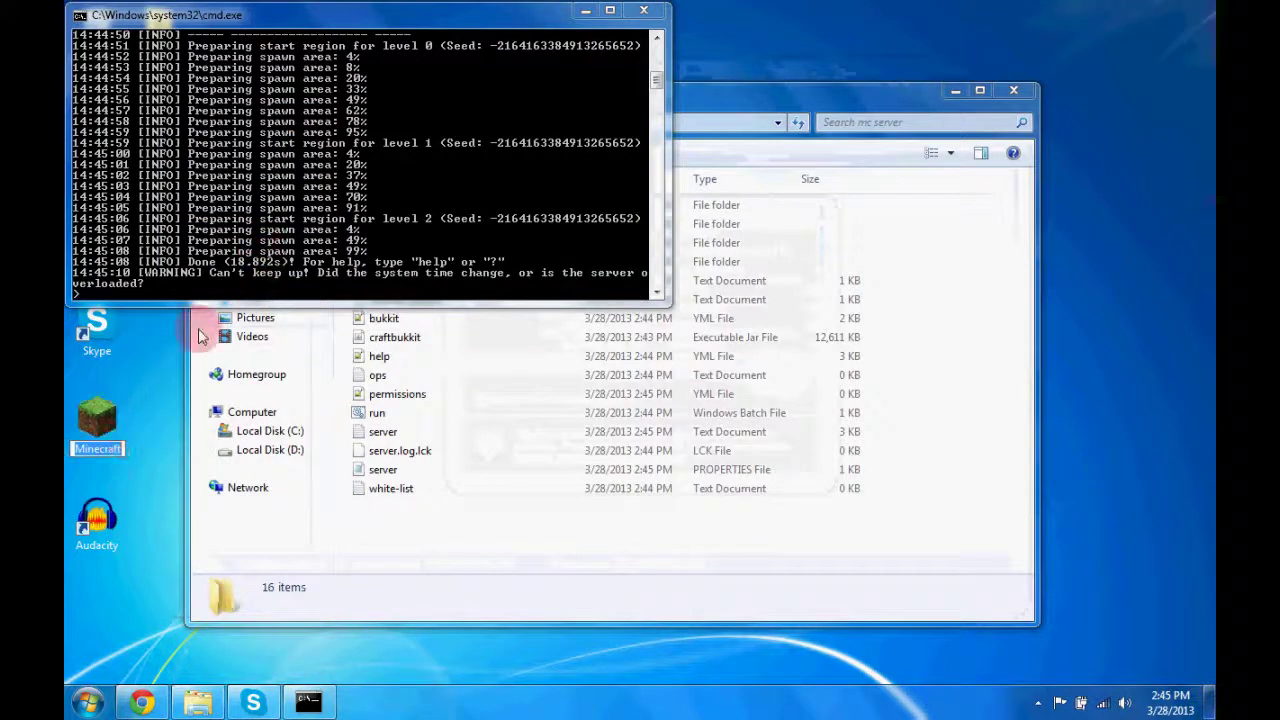
double_click(97, 420)
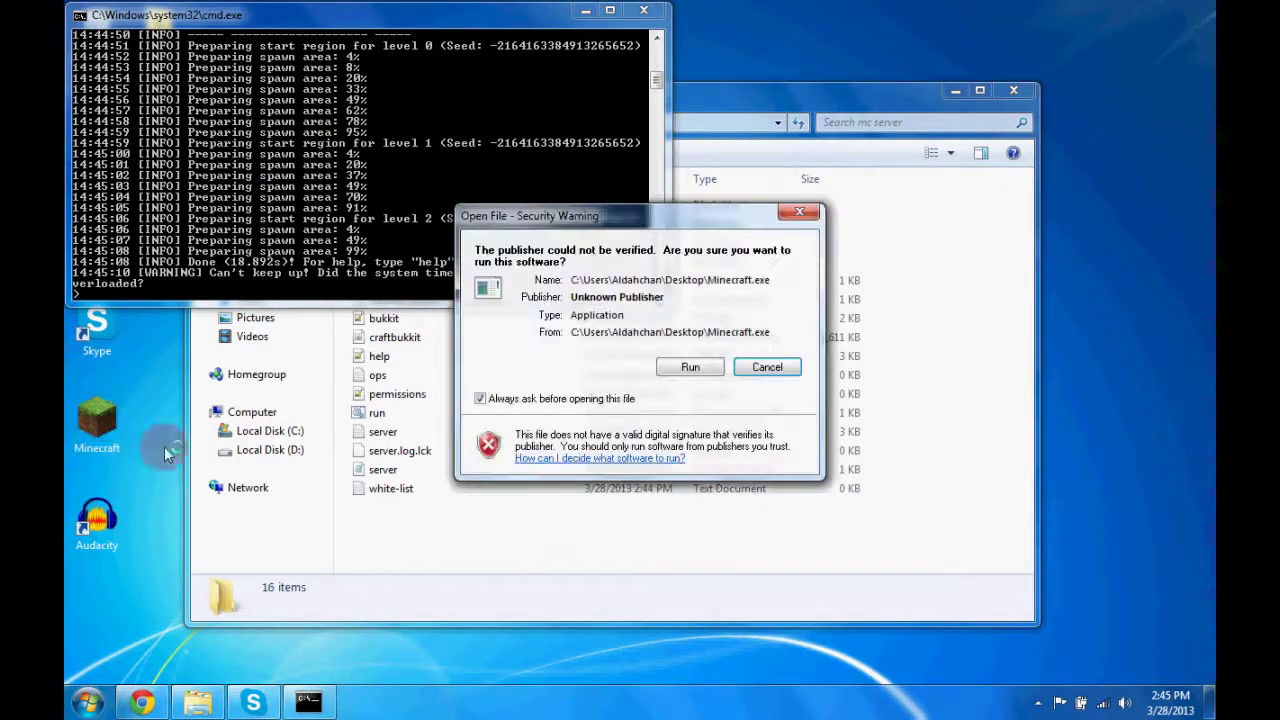
left_click(690, 368)
left_click(409, 423)
left_click(380, 414)
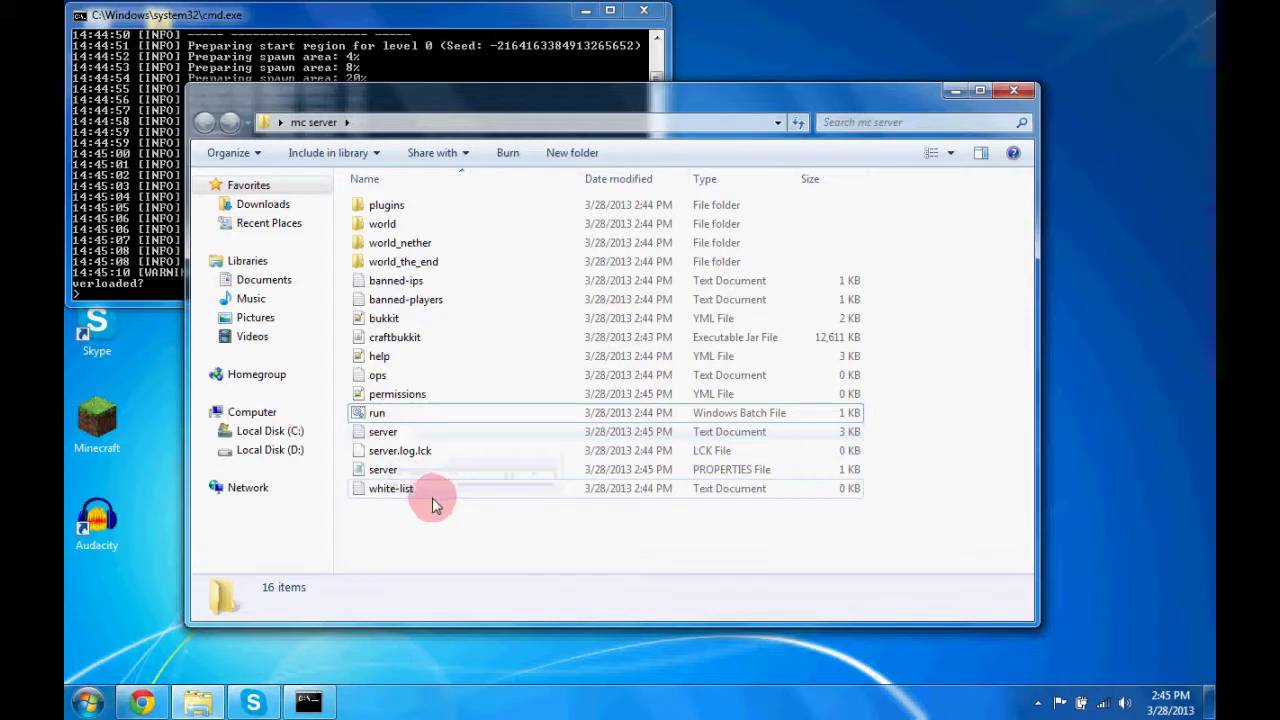
Step: Switch to Chrome and remove the CraftBukkit jar entry from the downloads list
mouse_move(146, 706)
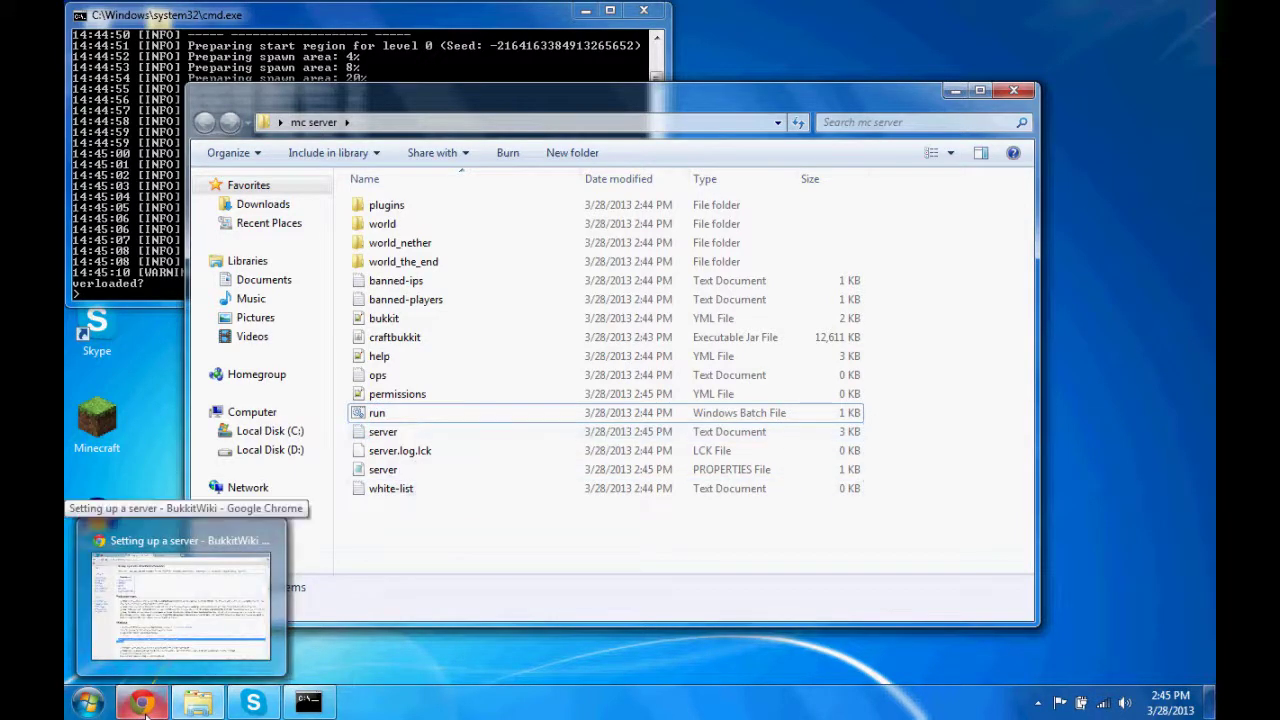
left_click(146, 706)
left_click(537, 11)
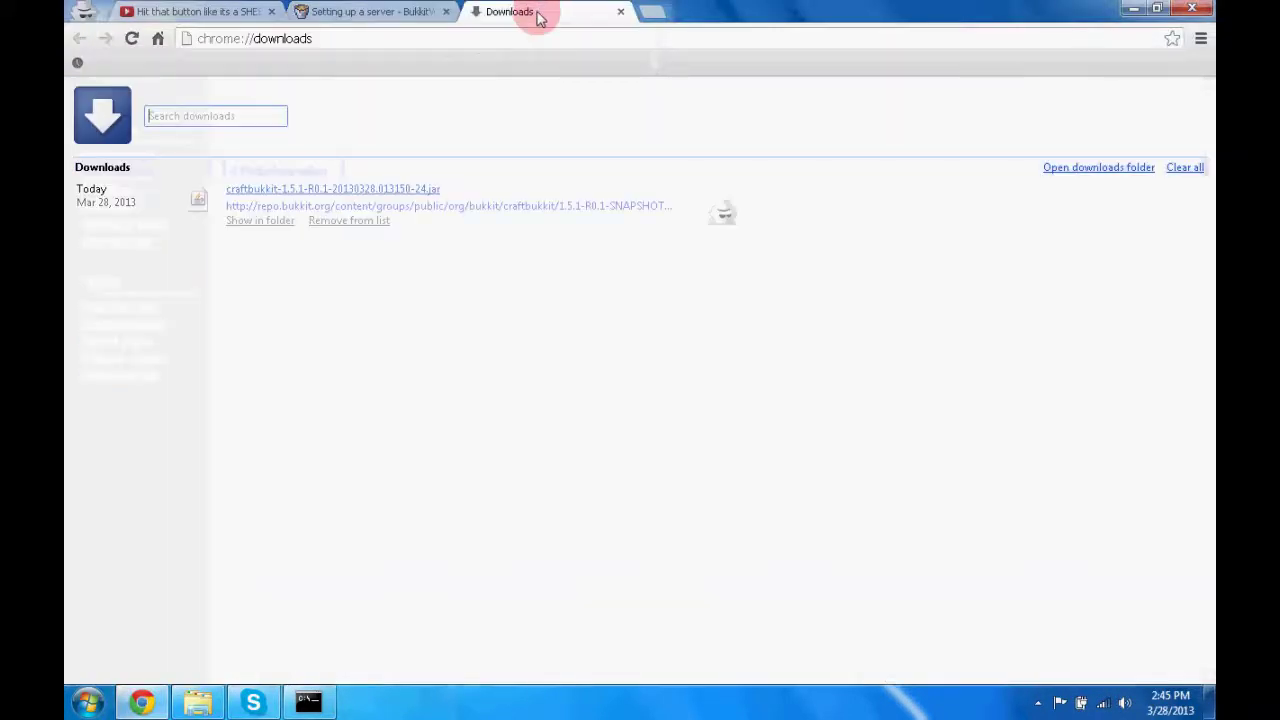
left_click(349, 222)
Step: Open the router's login page at 192.168.1.1 in the current browser tab
left_click(459, 40)
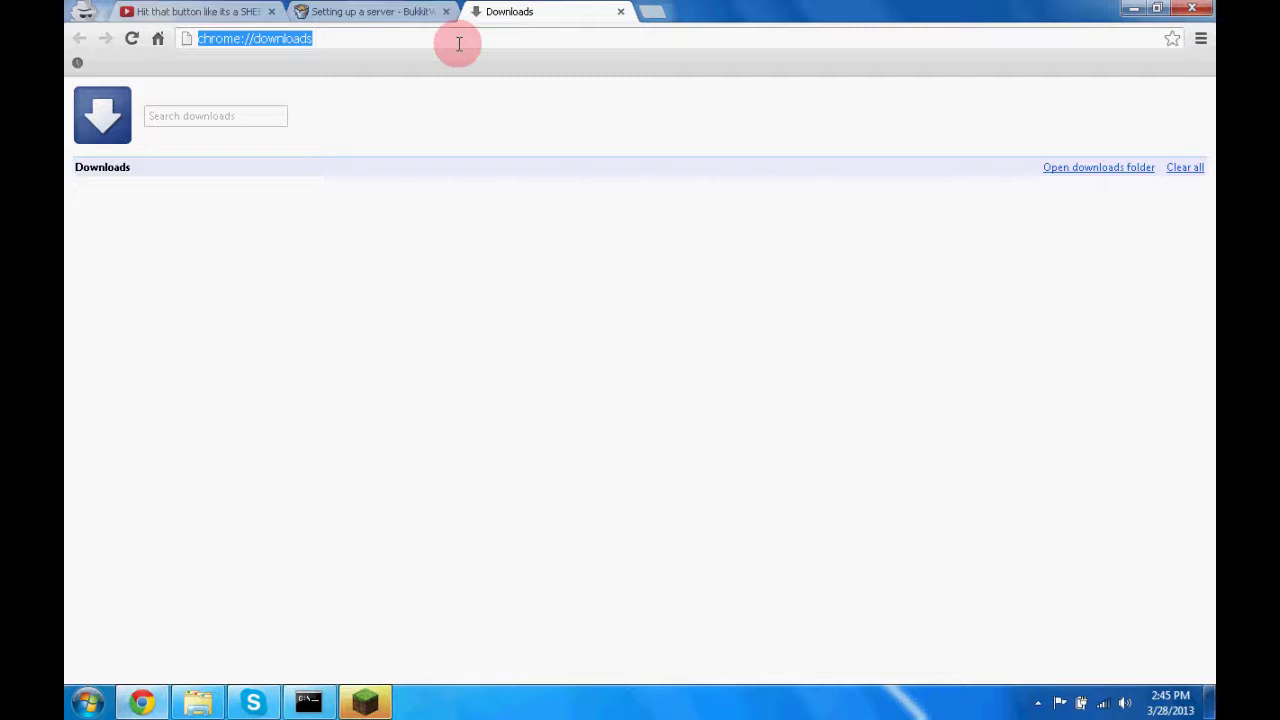
type("19")
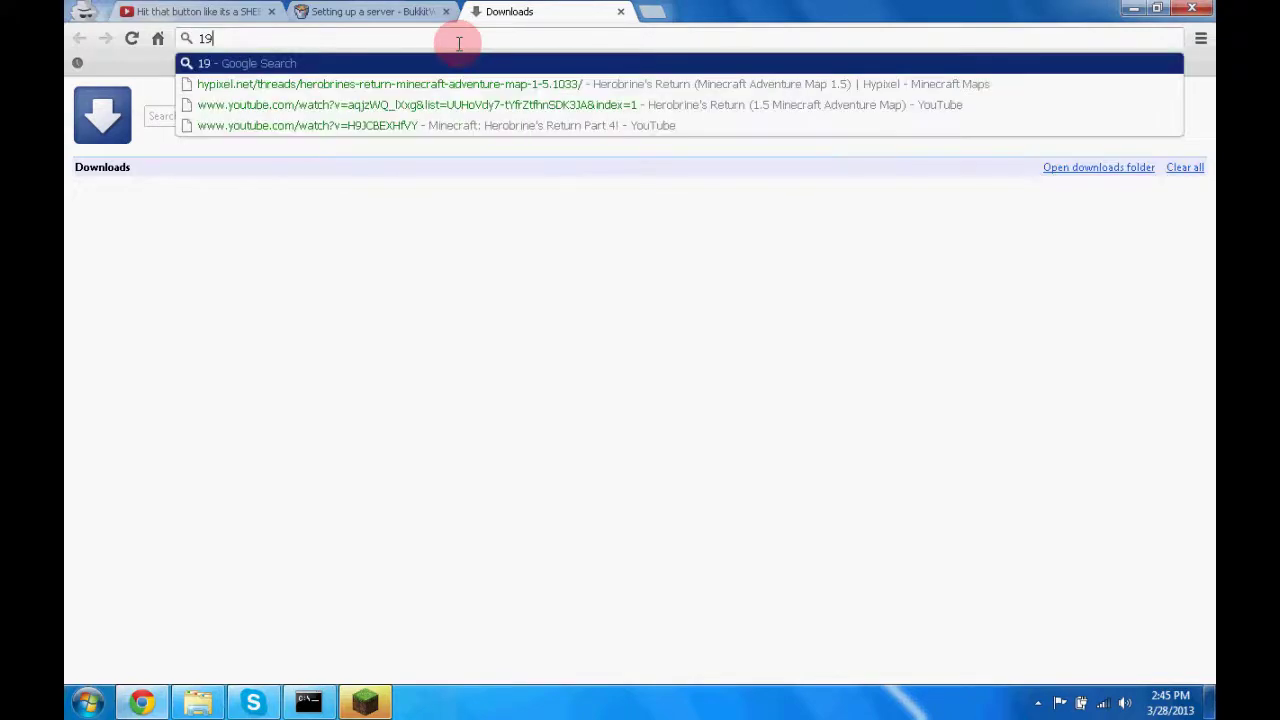
type("2.168.1.1")
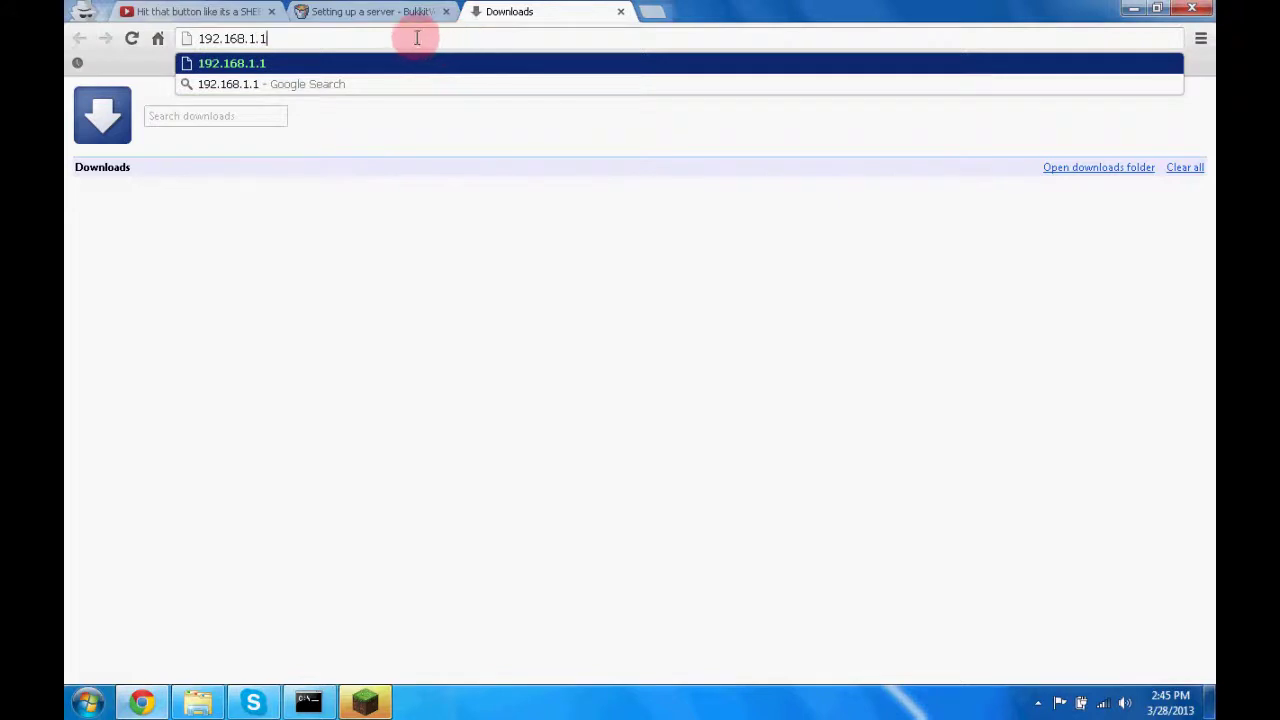
left_click(400, 71)
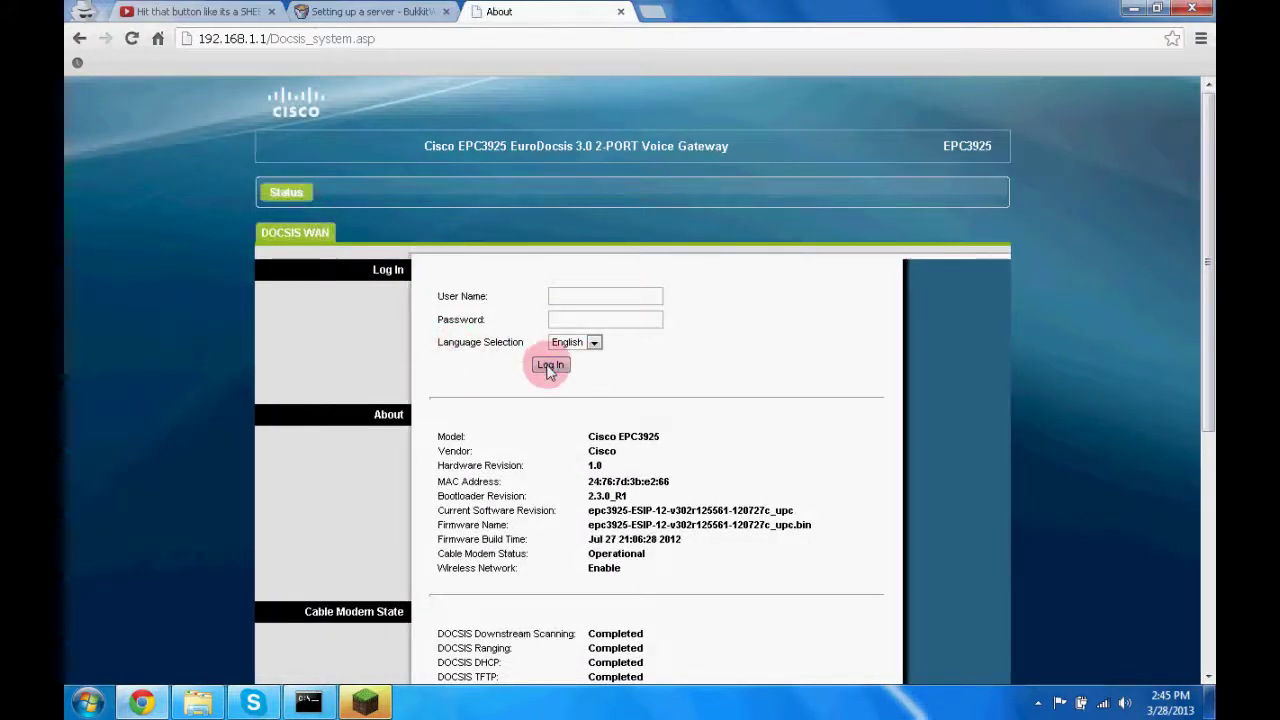
Step: Log in to the router page and open portforward.com in a new browser tab
left_click(549, 366)
left_click(665, 11)
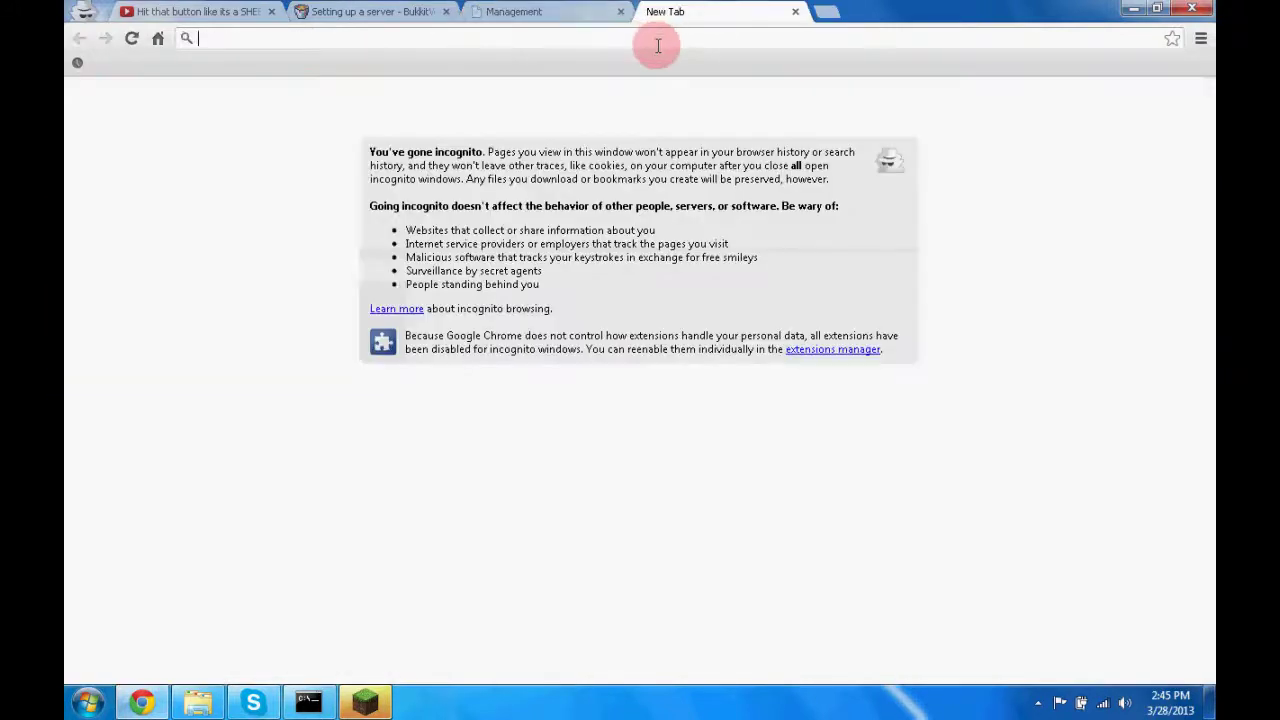
type("portfor")
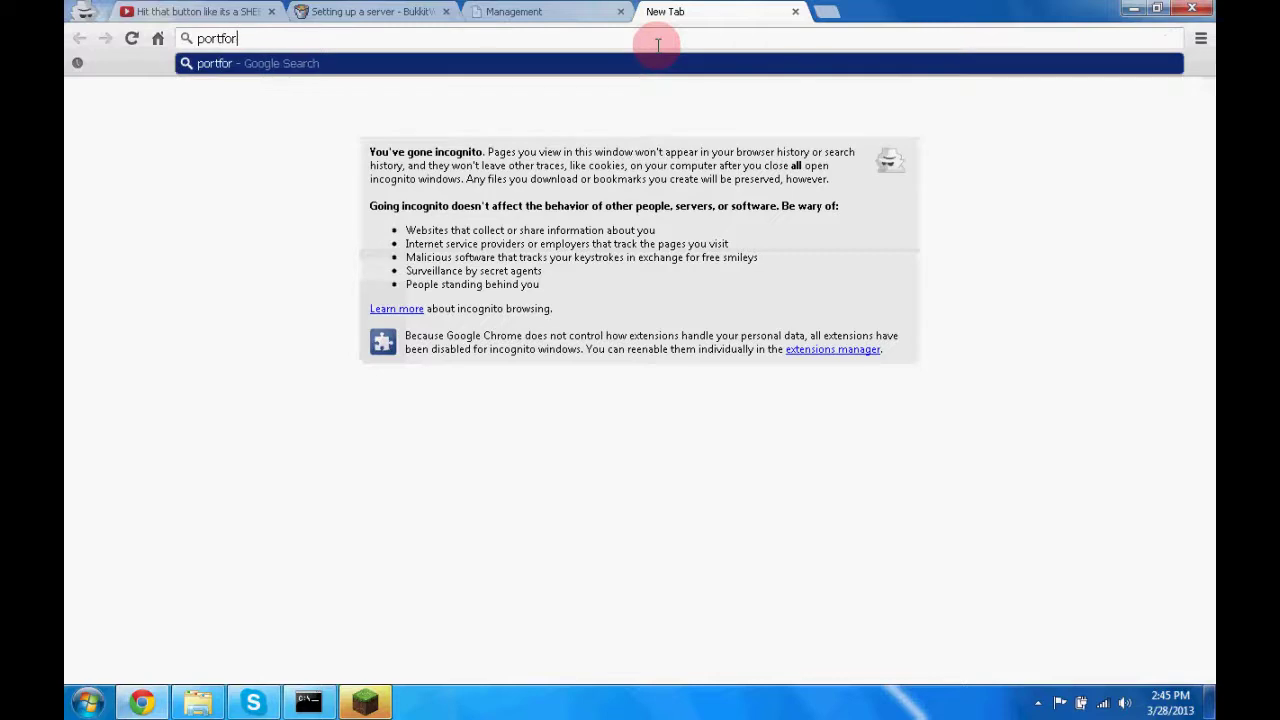
type("ward.com")
key("Return")
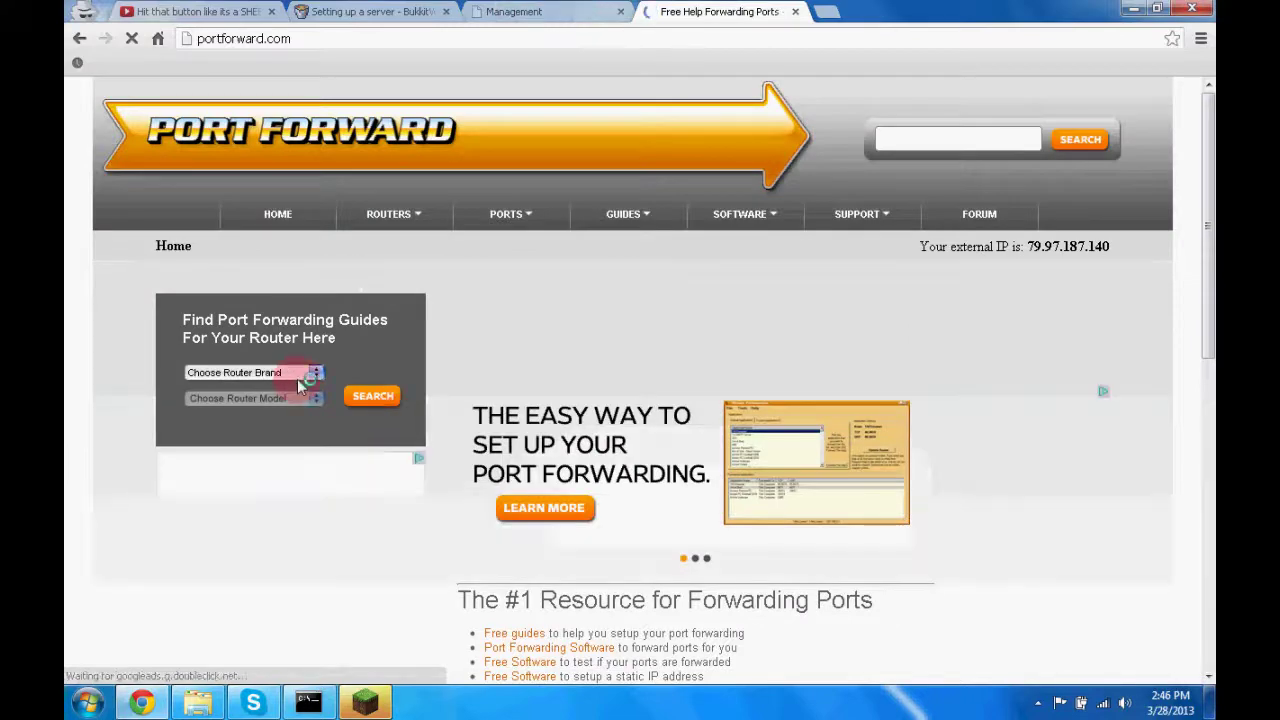
Step: Find the port forwarding guides for router brand Cisco, model EPC3925
left_click(300, 386)
left_click_drag(318, 399, 325, 367)
type("ci")
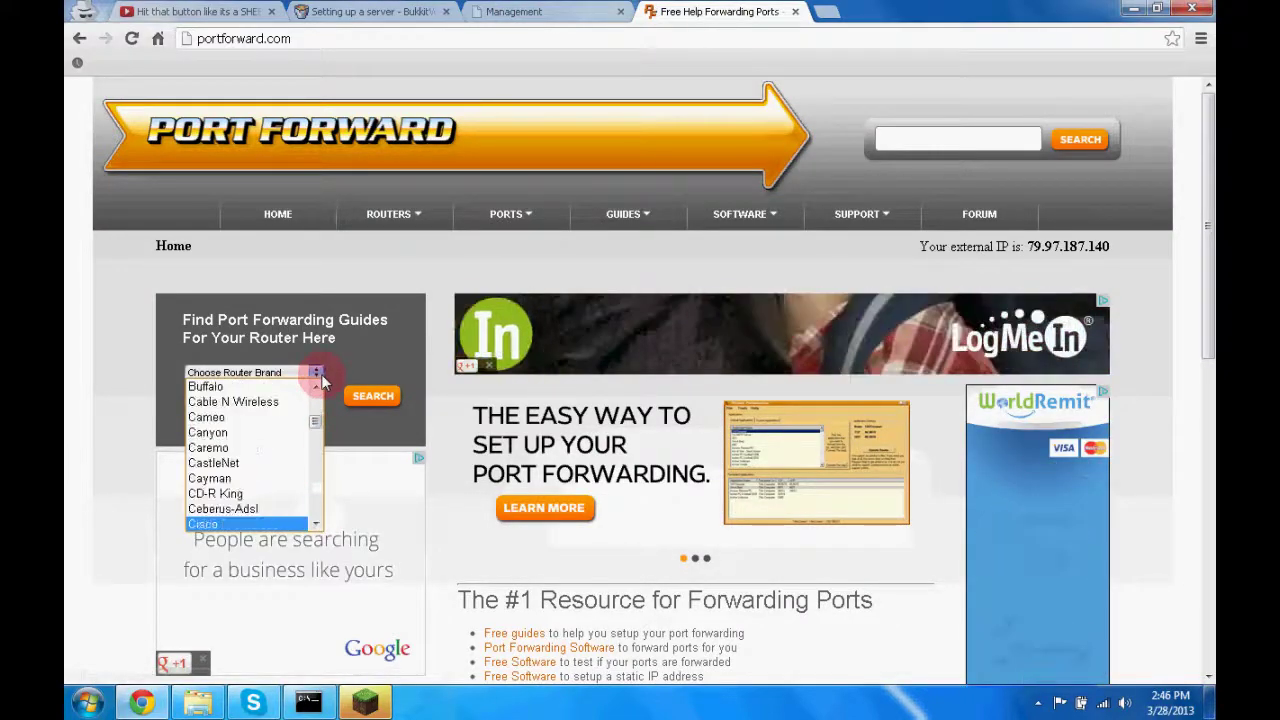
key("Return")
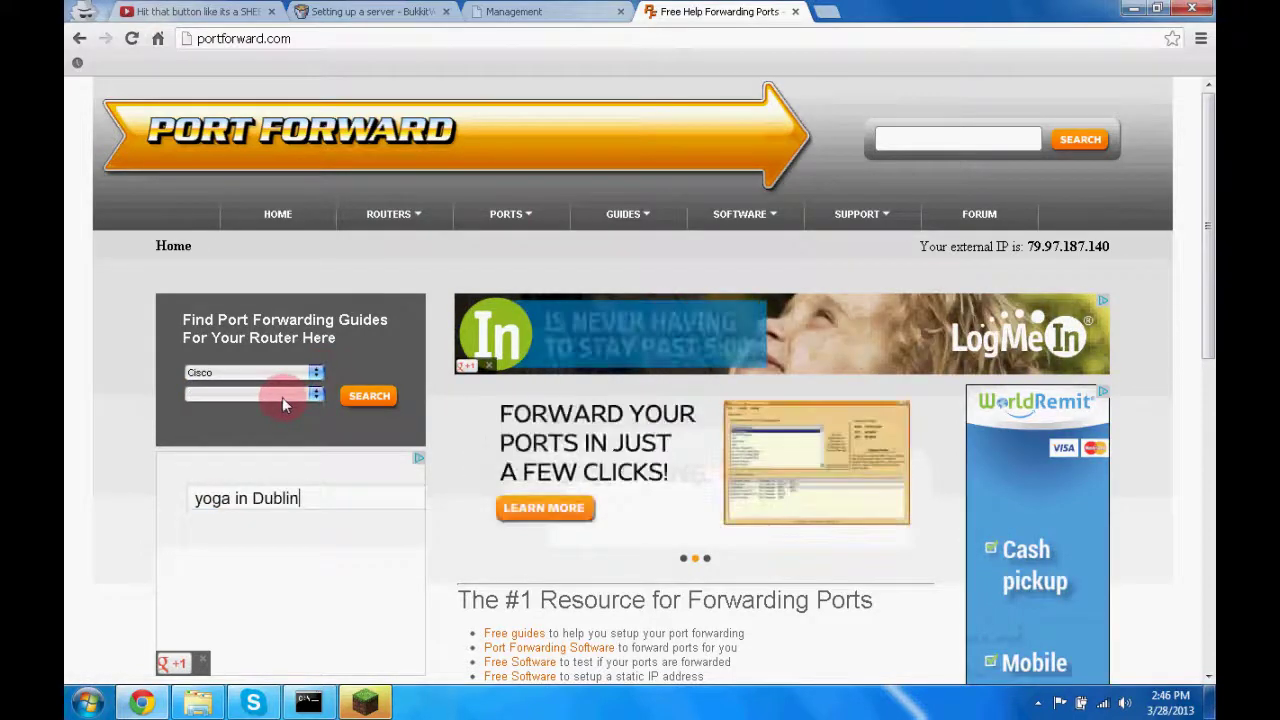
left_click(282, 397)
scroll(300, 460, "down", 2)
left_click(282, 487)
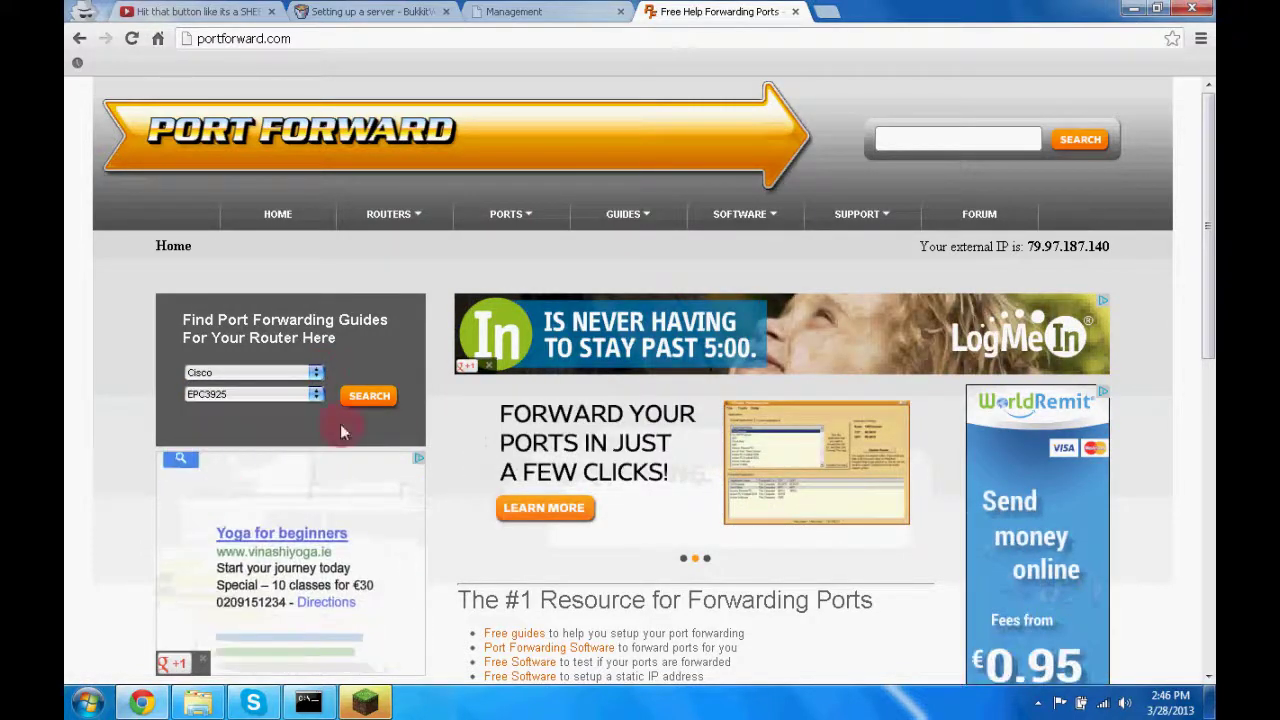
left_click(370, 395)
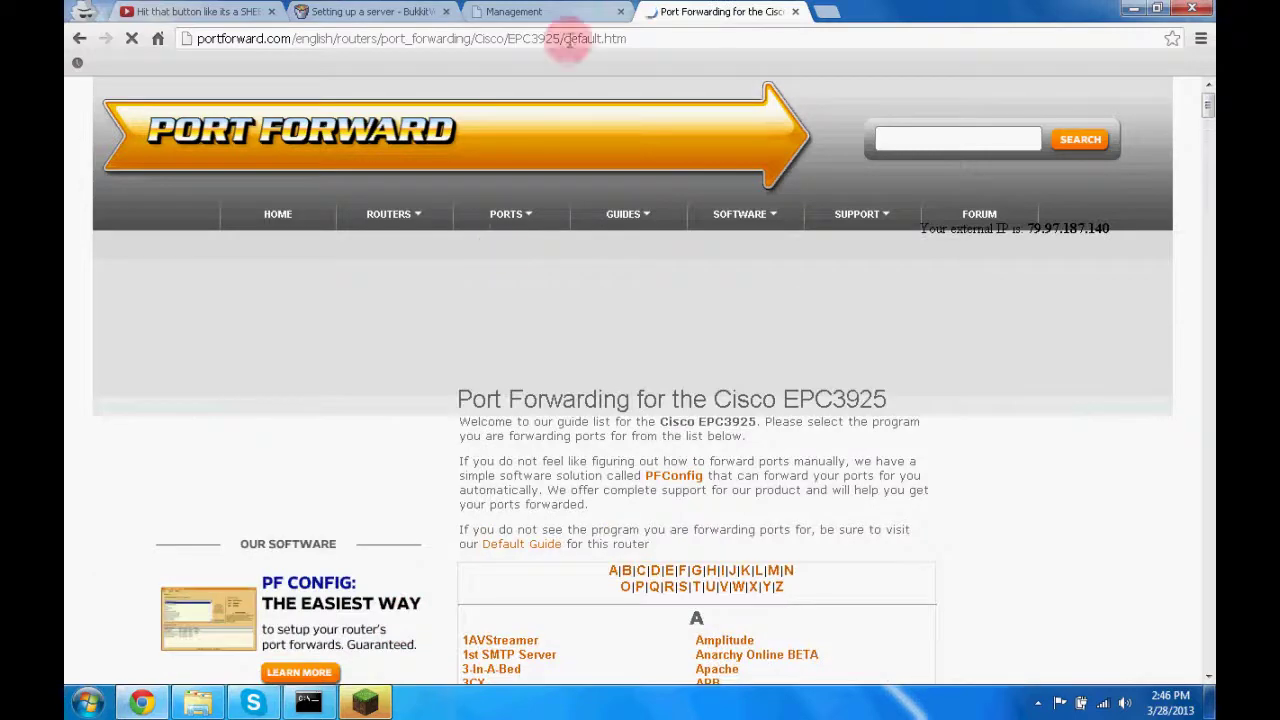
Step: Return to the router administration page and open the Port Range Forwarding settings under Applications & Gaming
left_click(540, 11)
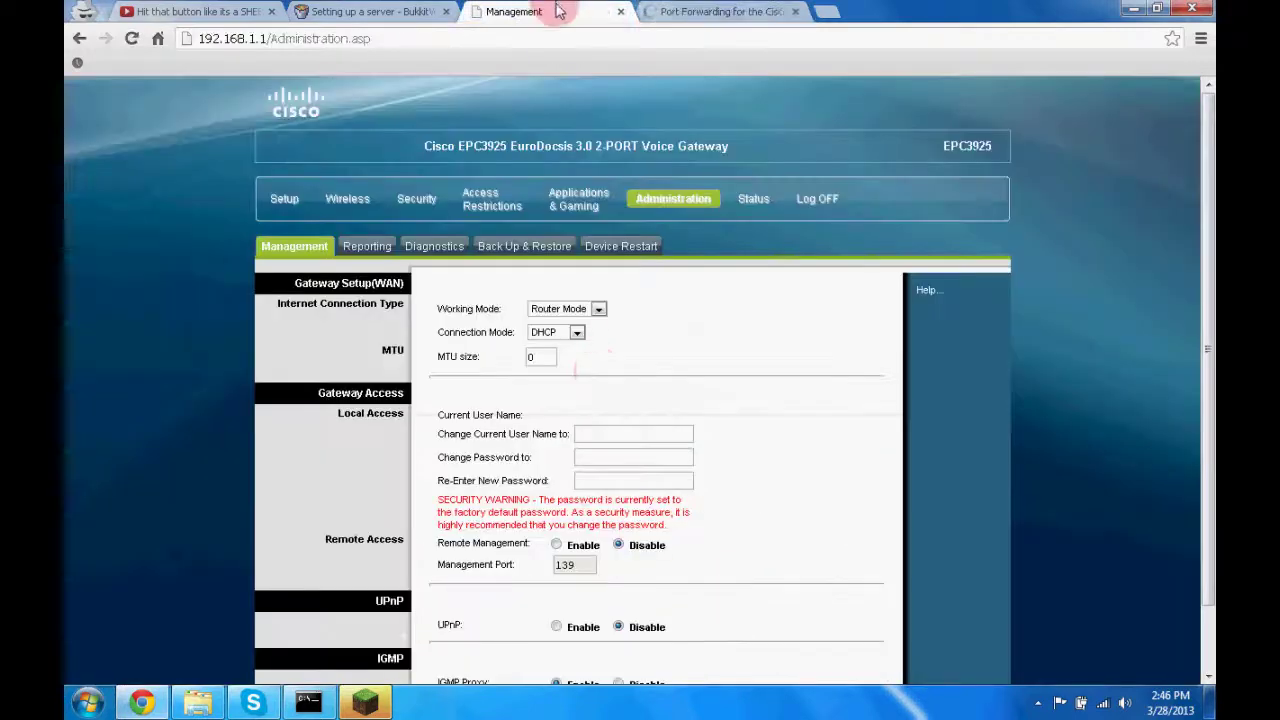
left_click(580, 200)
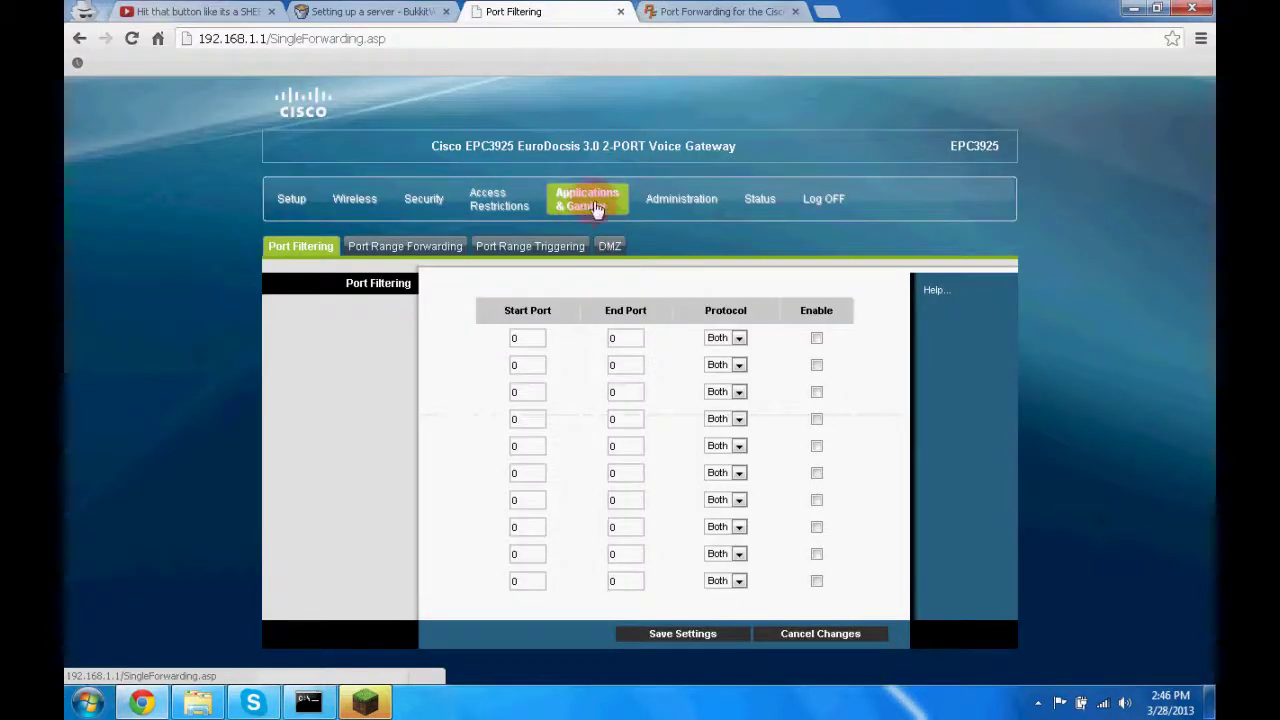
left_click(428, 258)
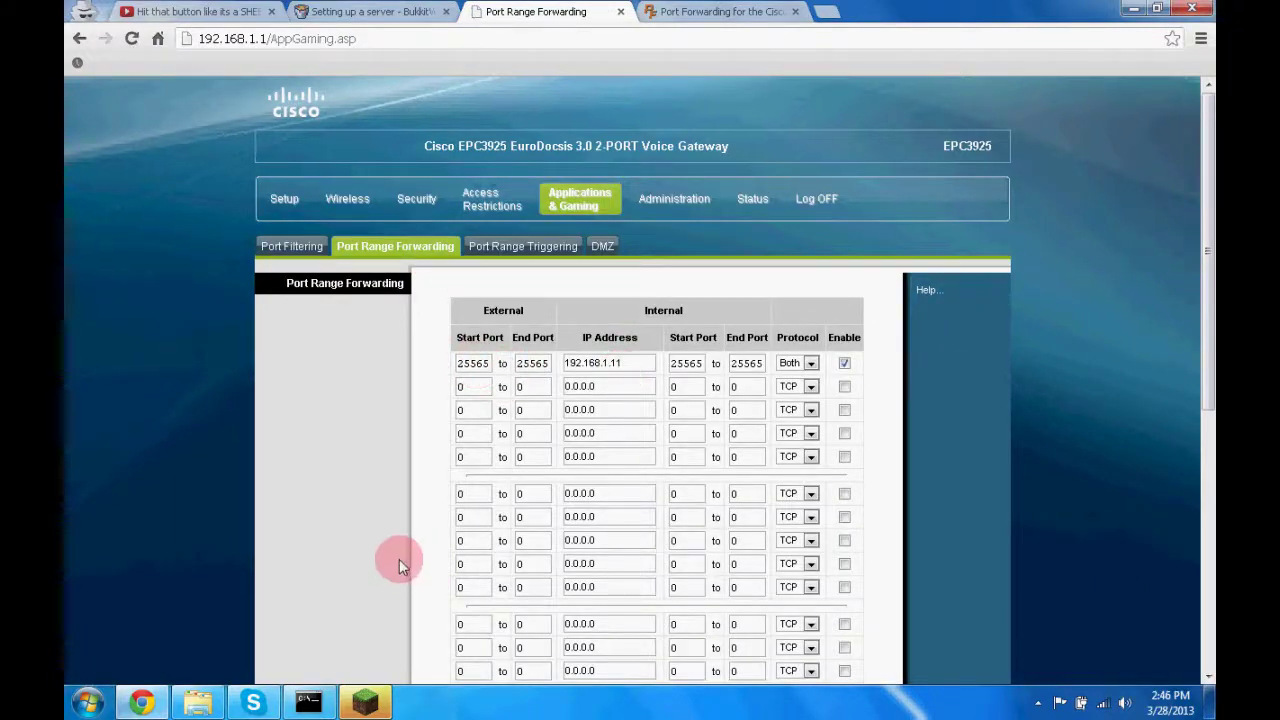
Step: Look up the server-port value in the mc server folder's server properties file and compare it with the router's first forwarding rule
left_click(197, 702)
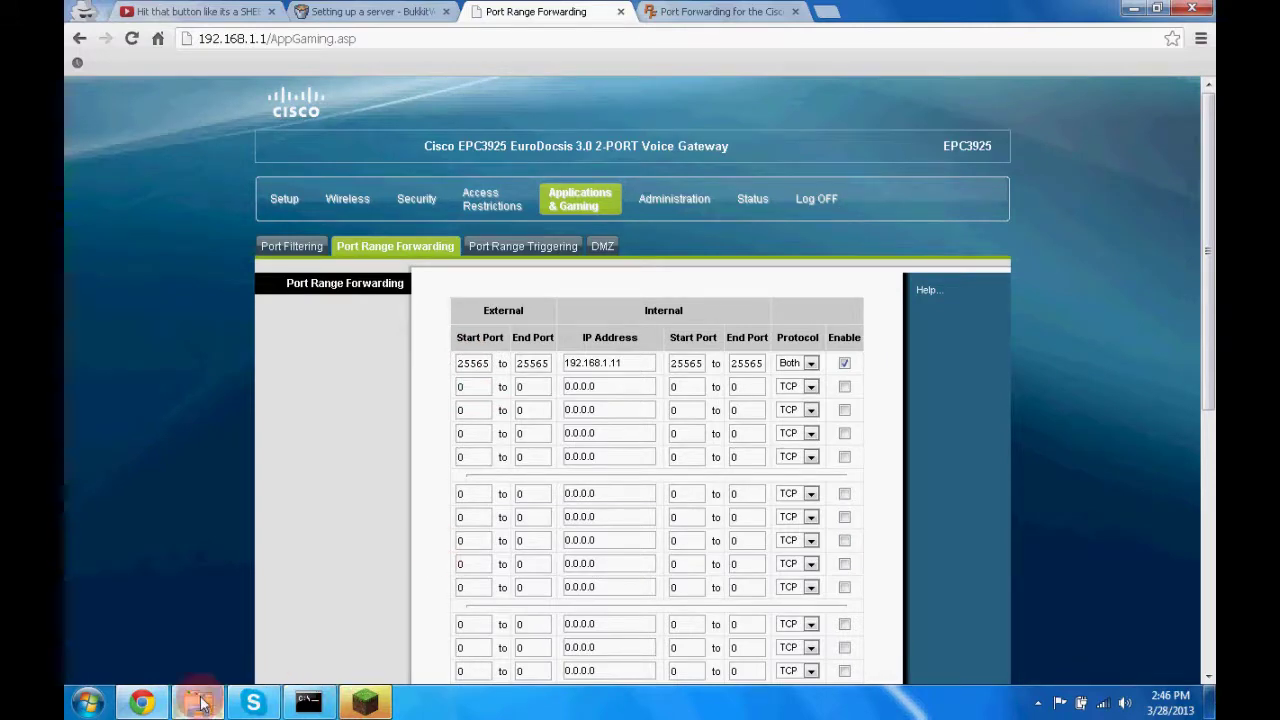
double_click(385, 470)
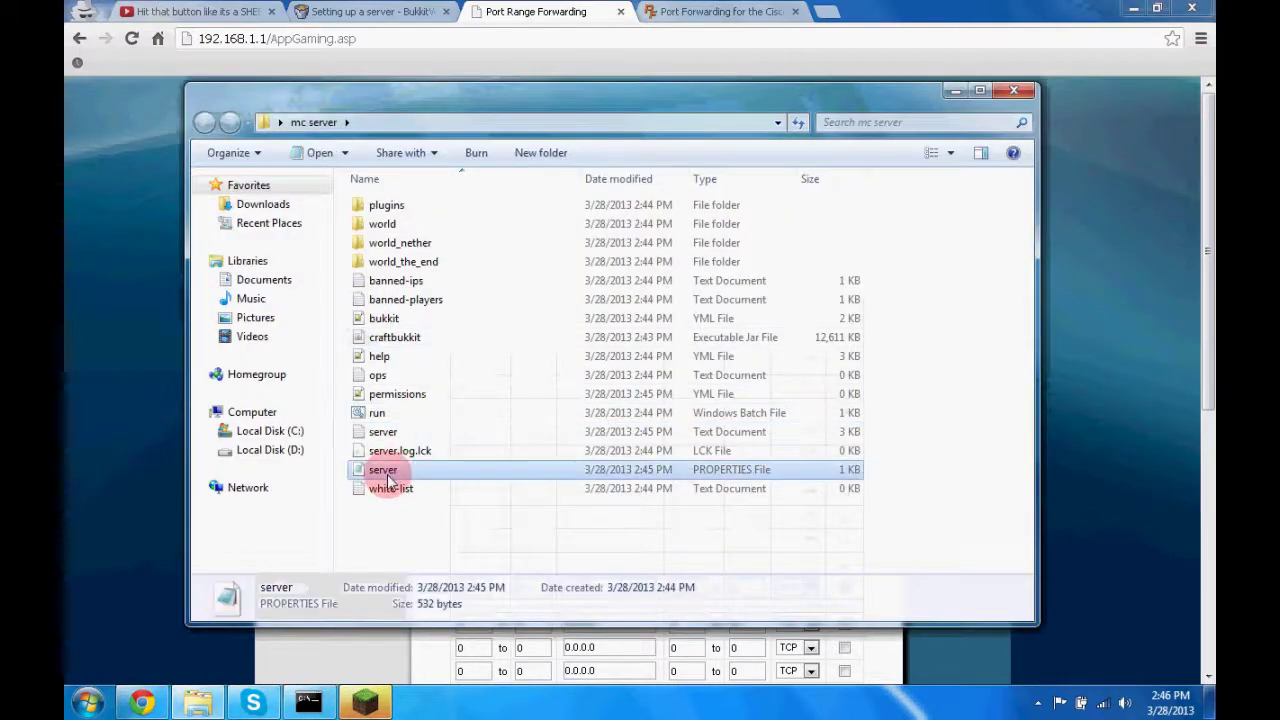
left_click_drag(302, 143, 263, 143)
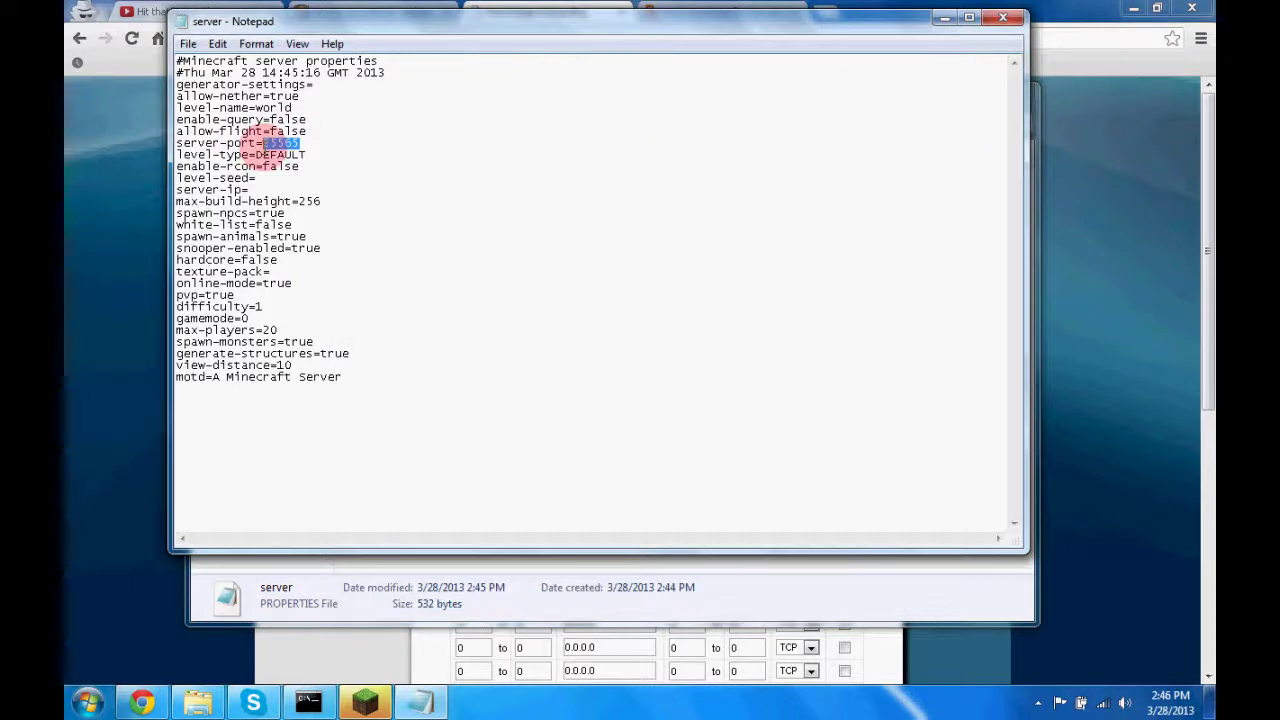
left_click(1136, 232)
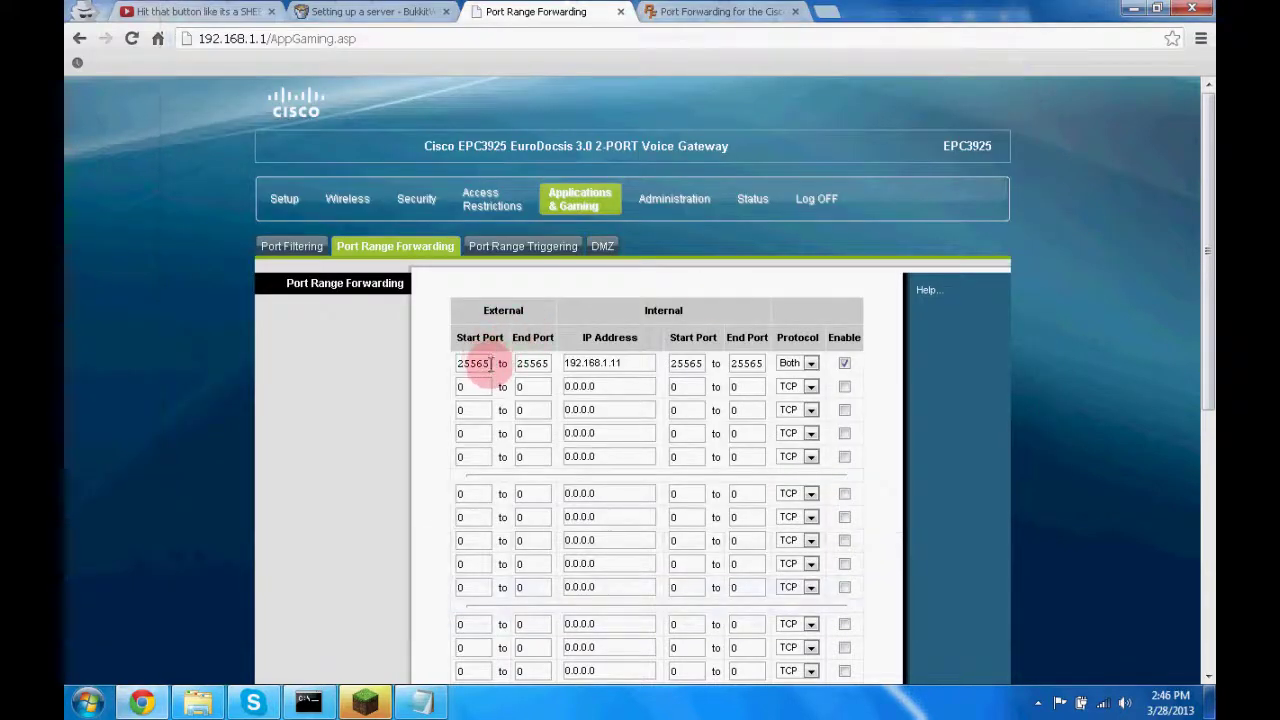
left_click_drag(489, 363, 594, 362)
Step: Open a new Command Prompt window and run ipconfig
left_click(88, 702)
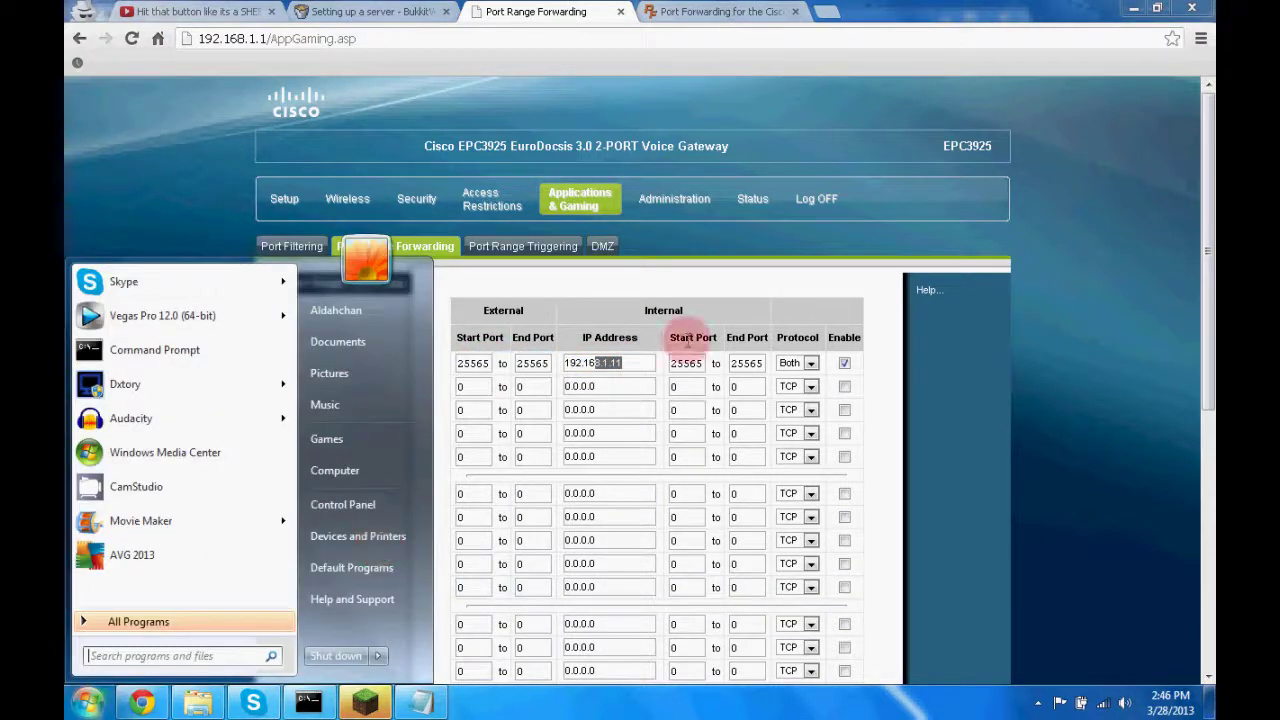
type("cm")
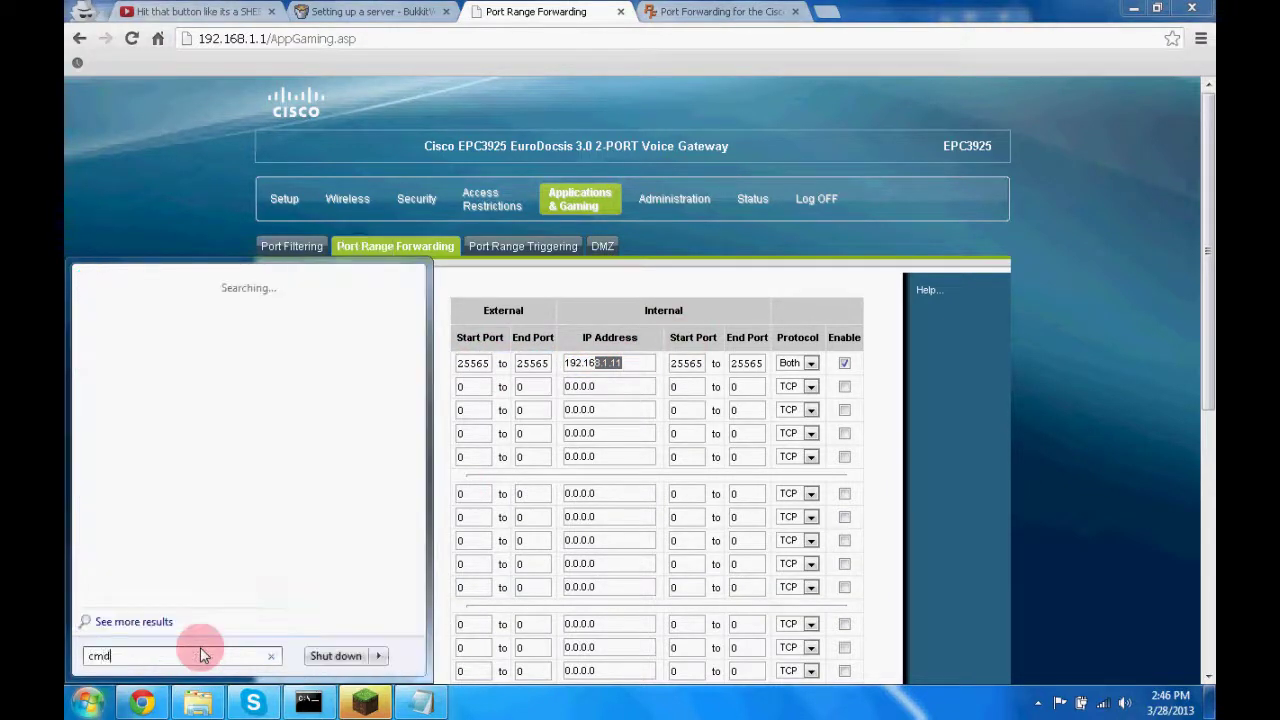
type("d")
key("Return")
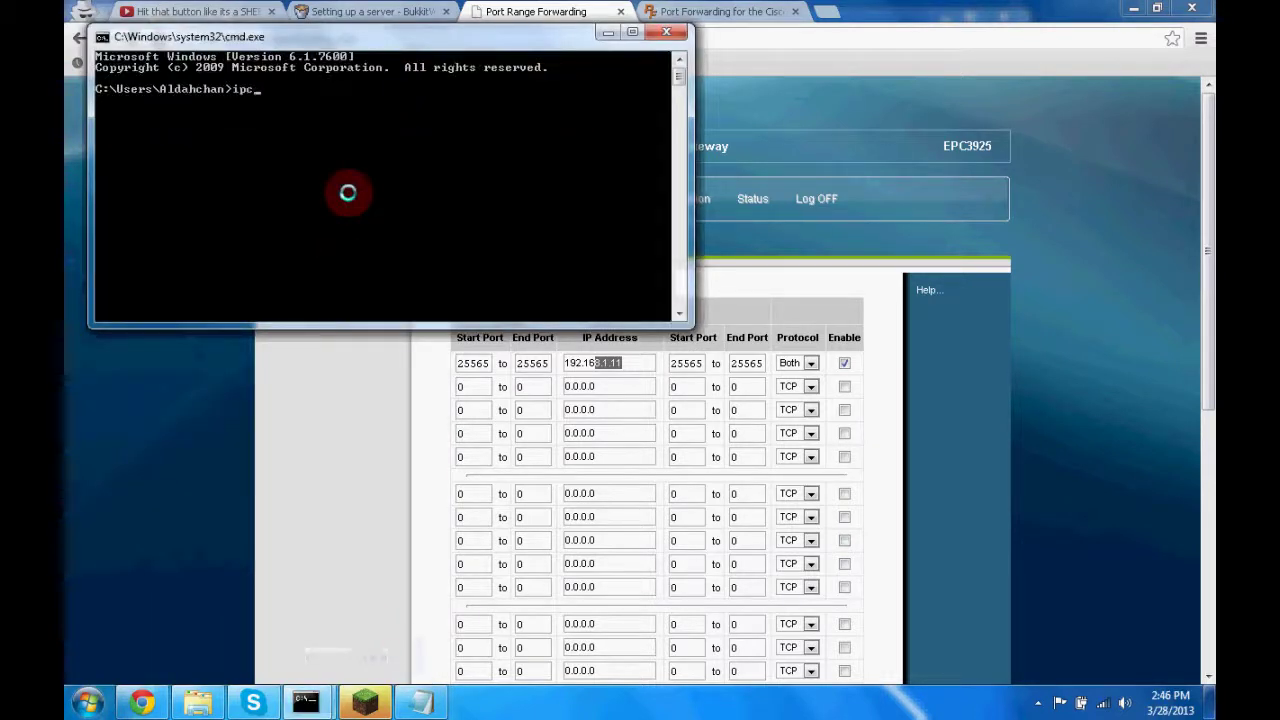
key("Return")
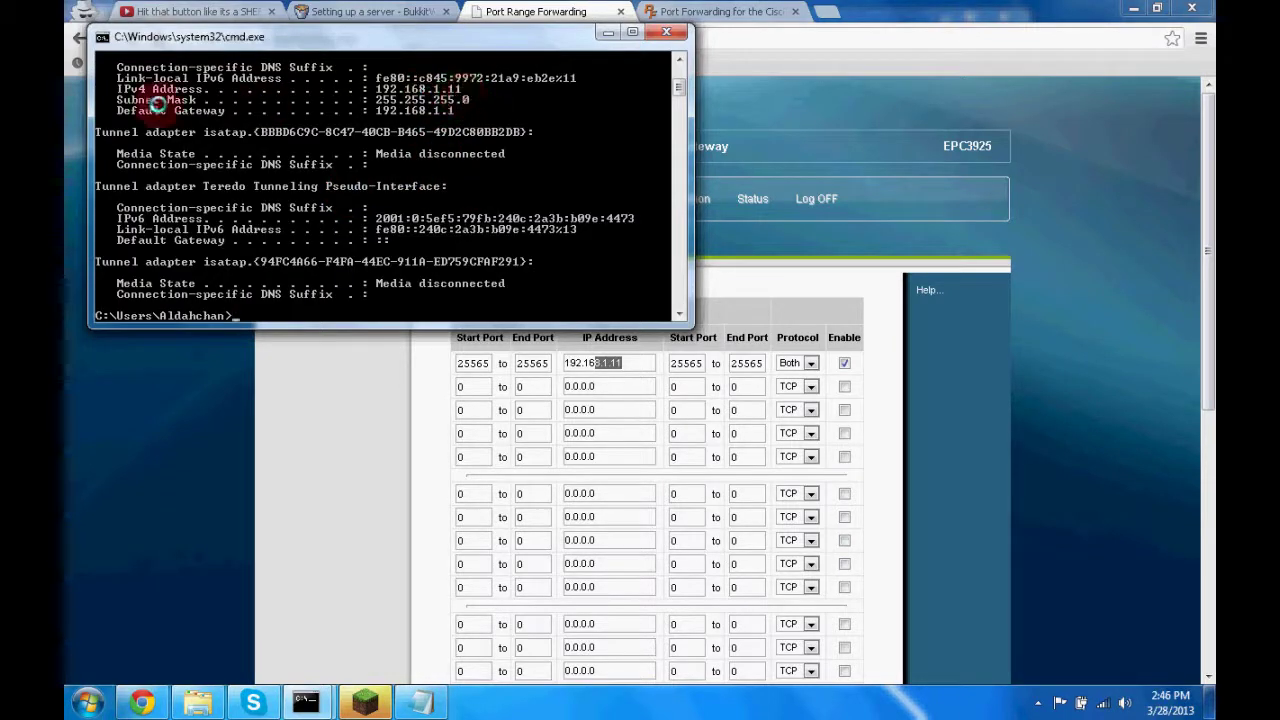
Step: Mark the computer's IPv4 address in the ipconfig output, and check the first forwarding rule's IP address and internal ports in the router page
right_click(446, 89)
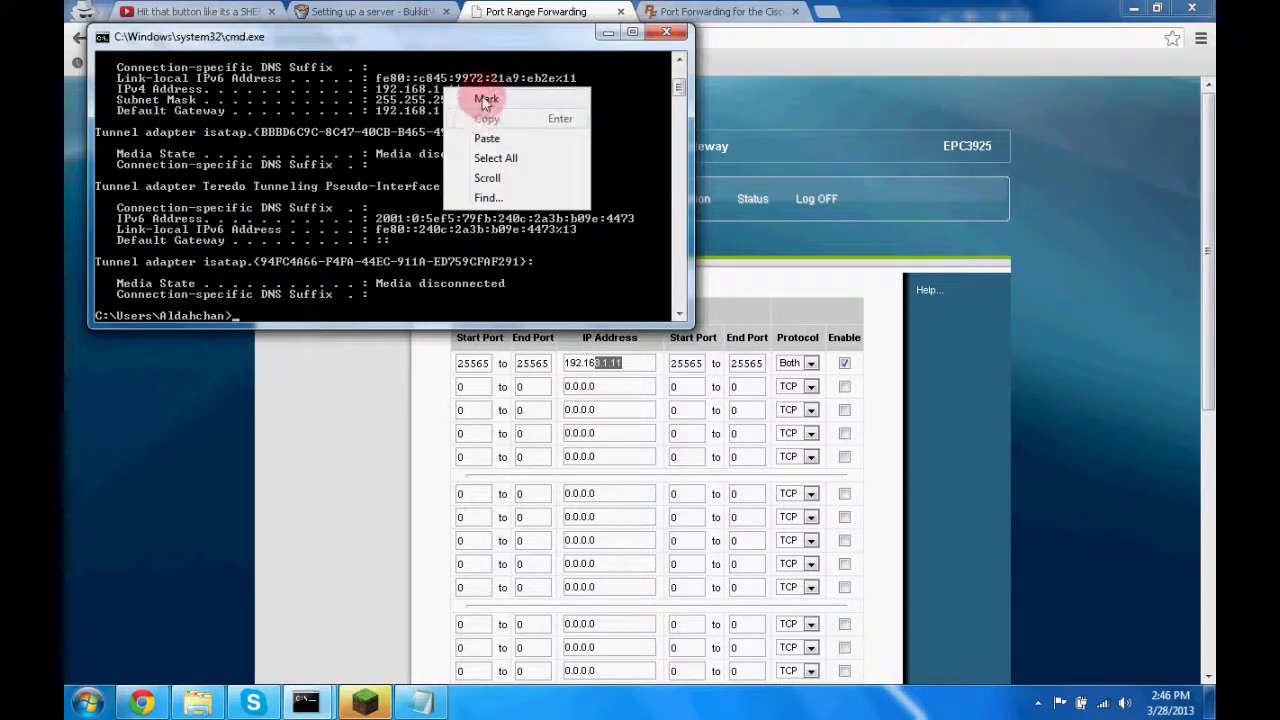
left_click(480, 99)
left_click_drag(464, 89, 372, 86)
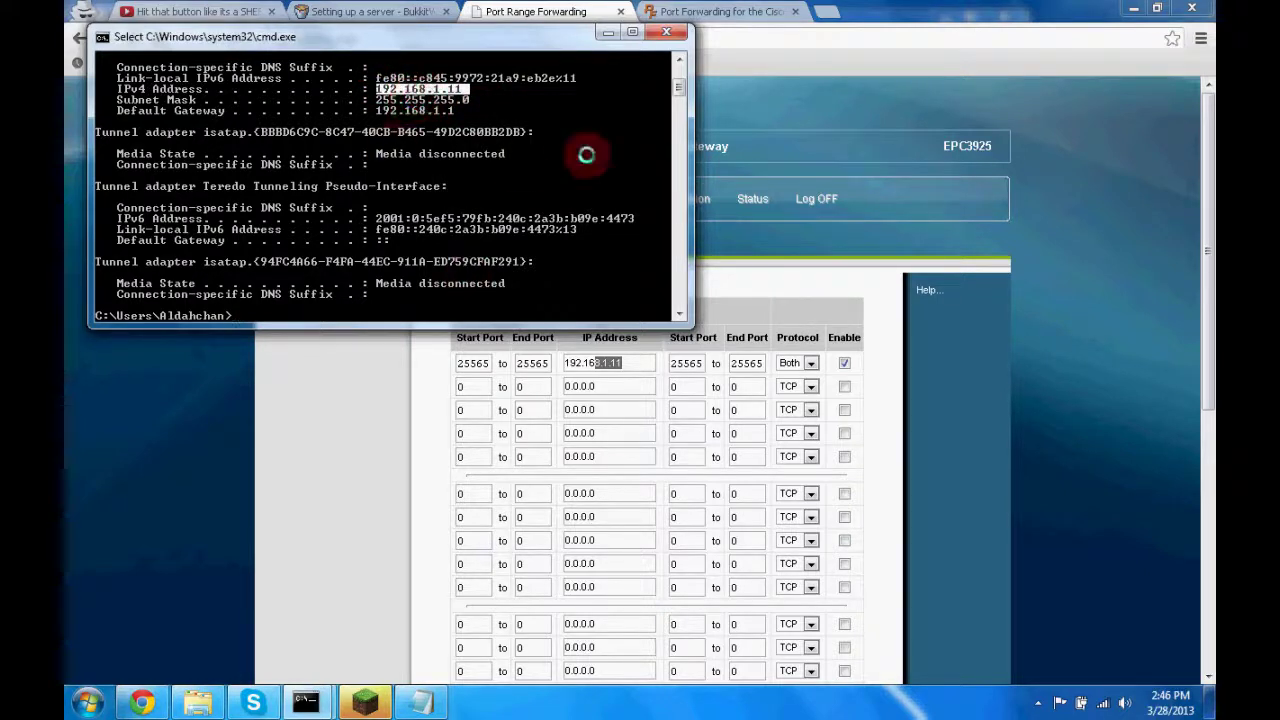
left_click(640, 363)
left_click(300, 366)
left_click_drag(686, 363, 740, 368)
double_click(745, 365)
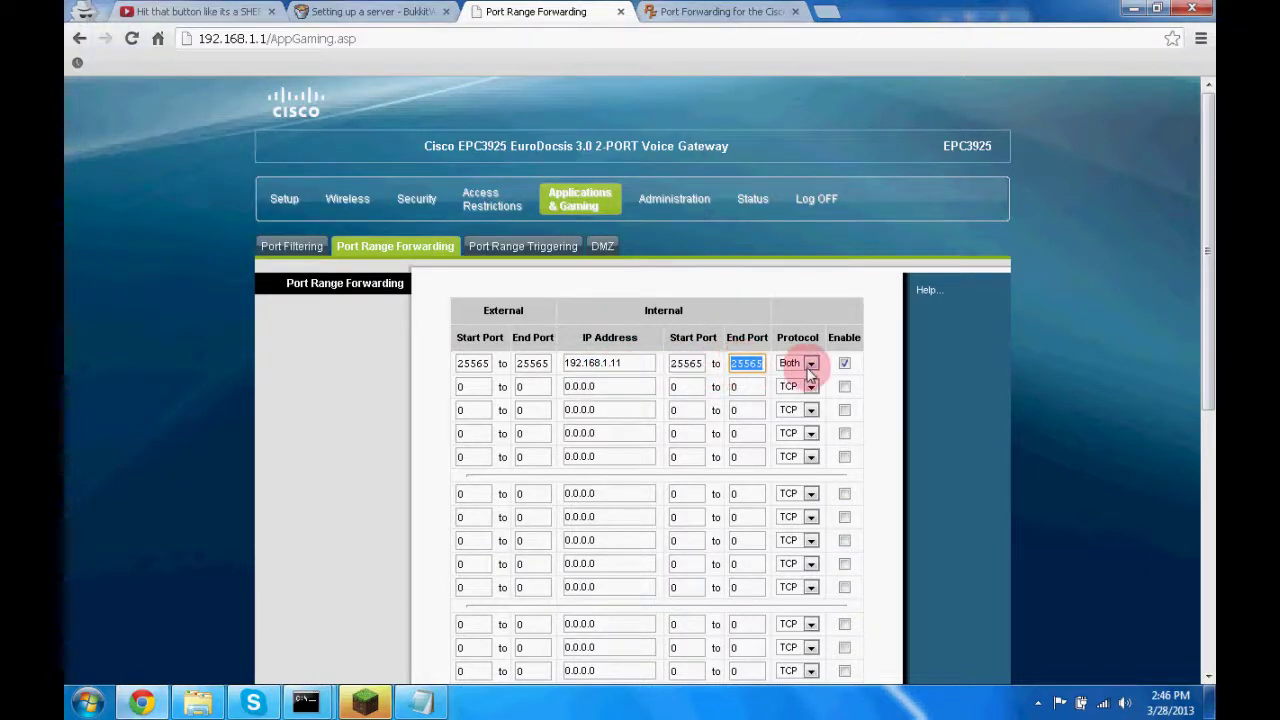
Step: Set the first forwarding rule's protocol to Both with the rule enabled, and save the router settings
left_click(811, 365)
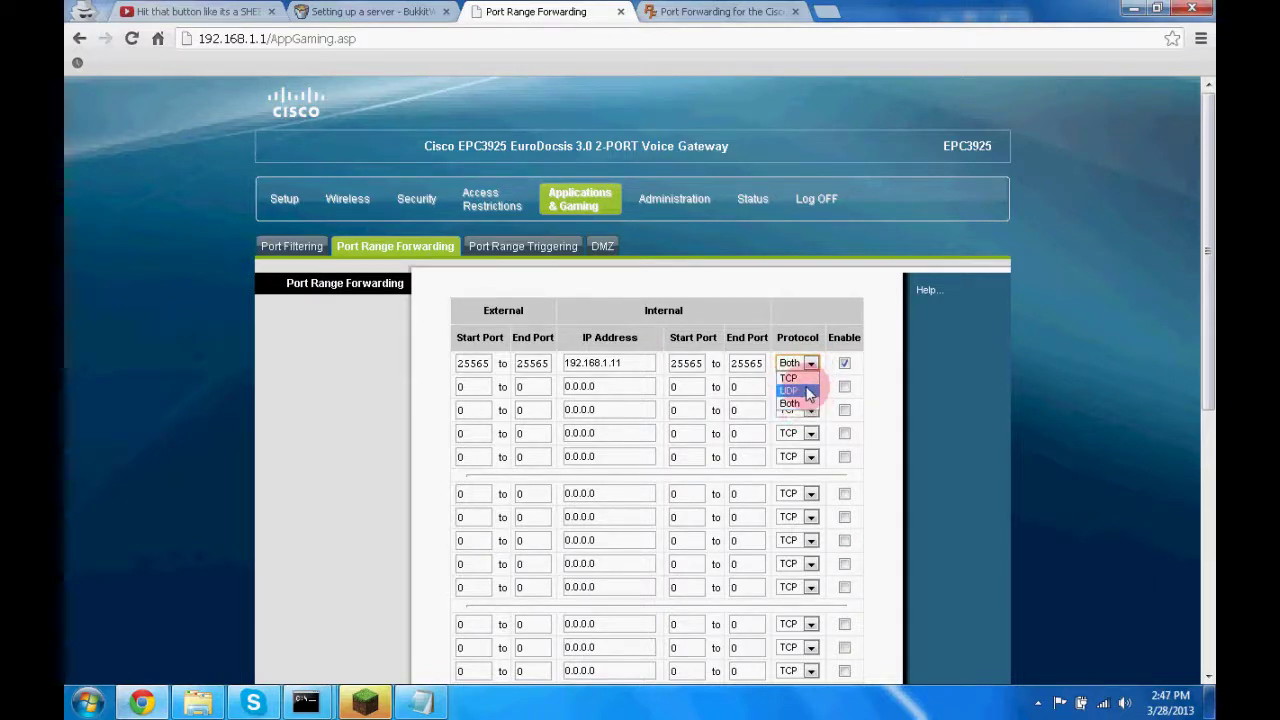
left_click(483, 387)
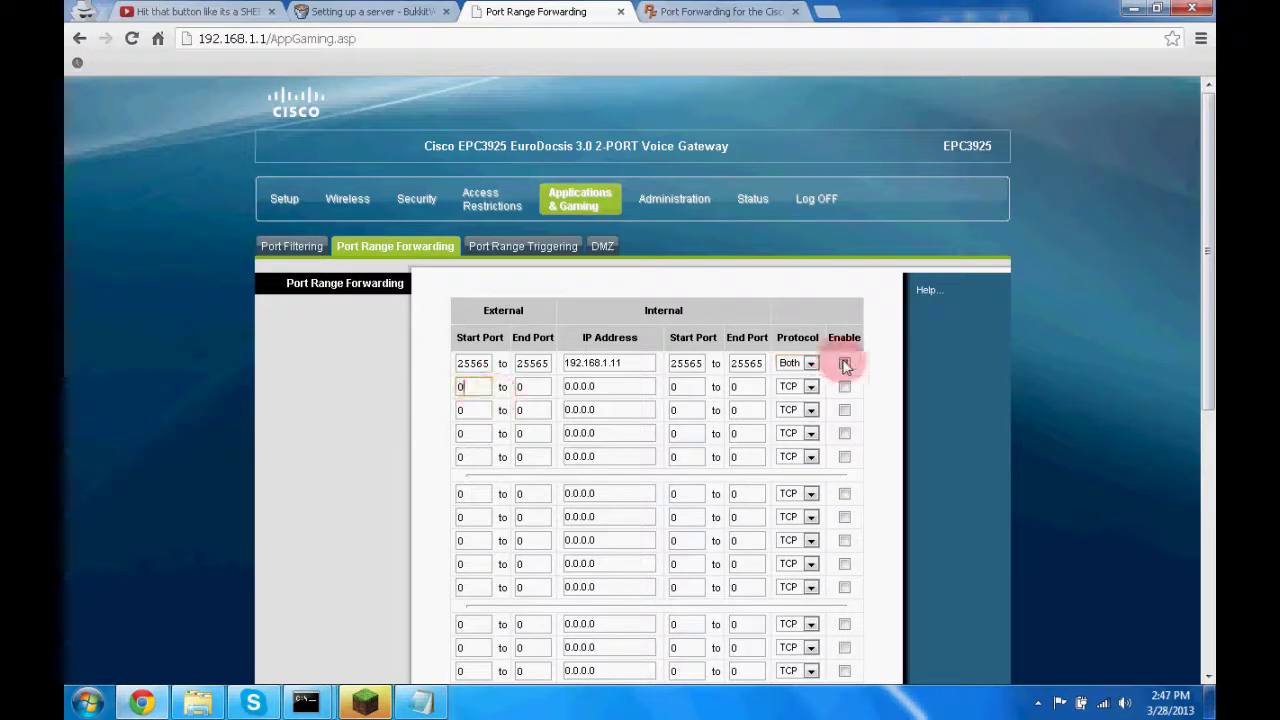
left_click(797, 364)
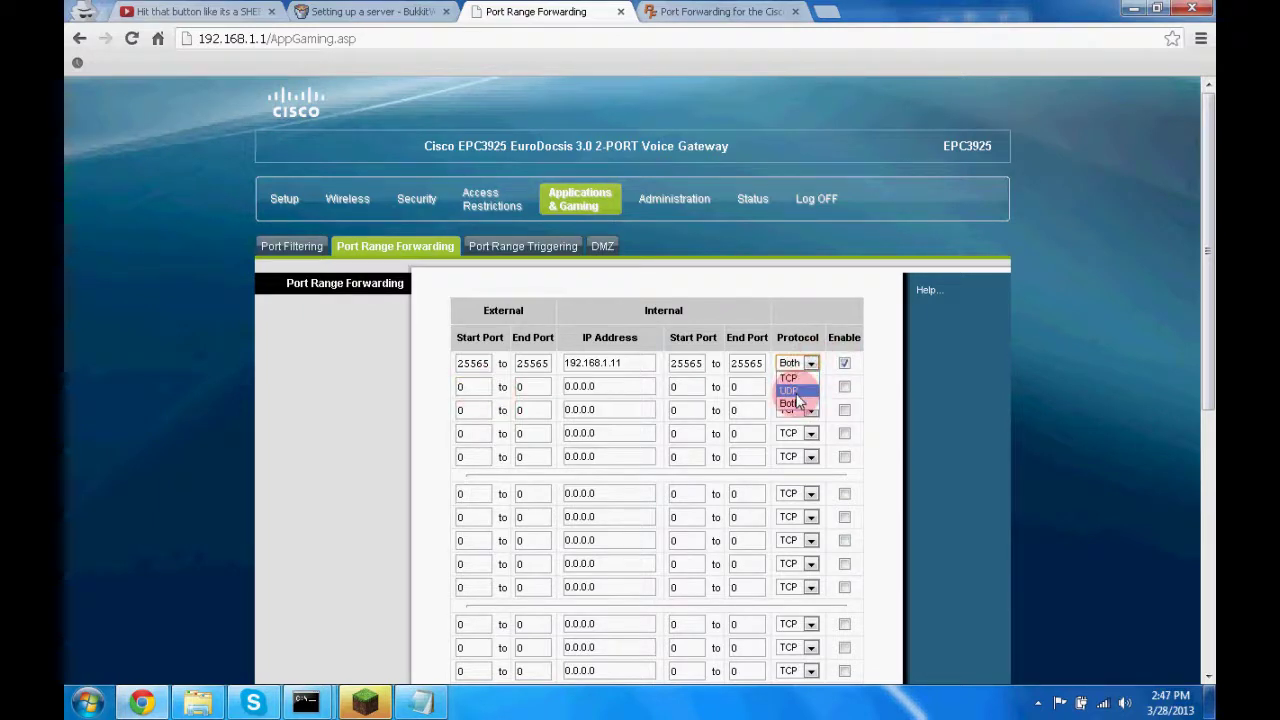
left_click(480, 387)
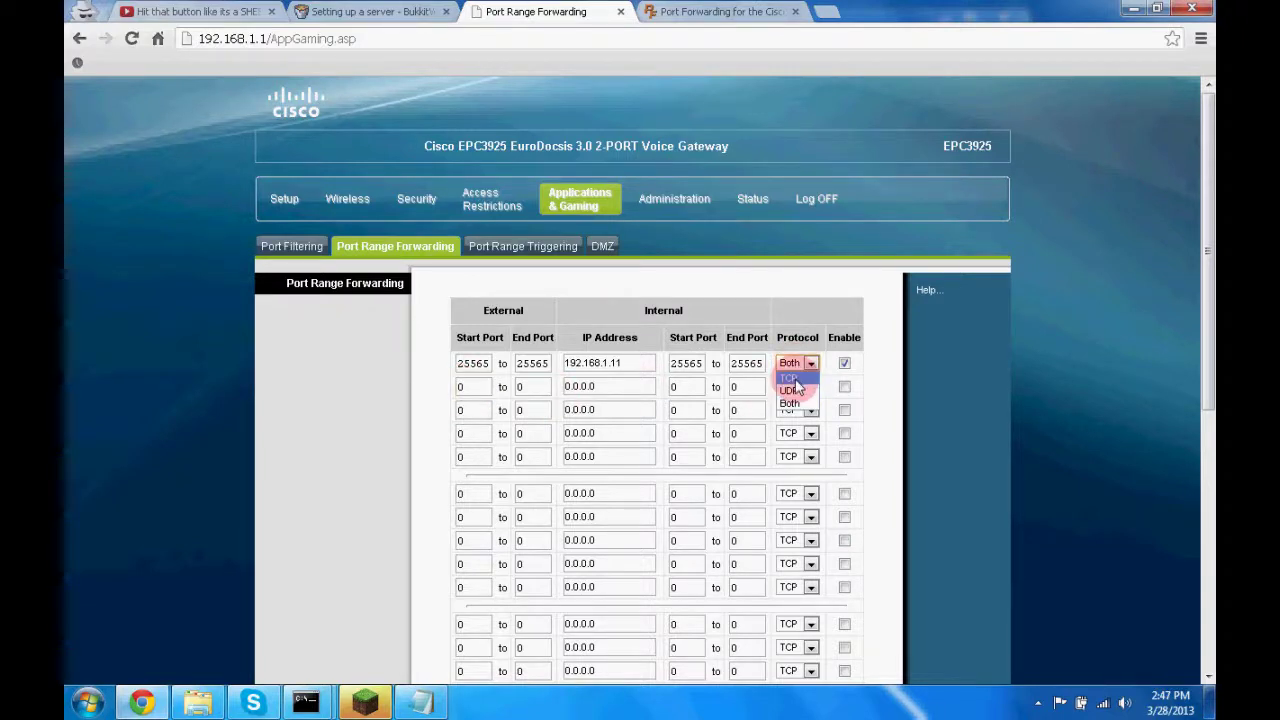
left_click(793, 379)
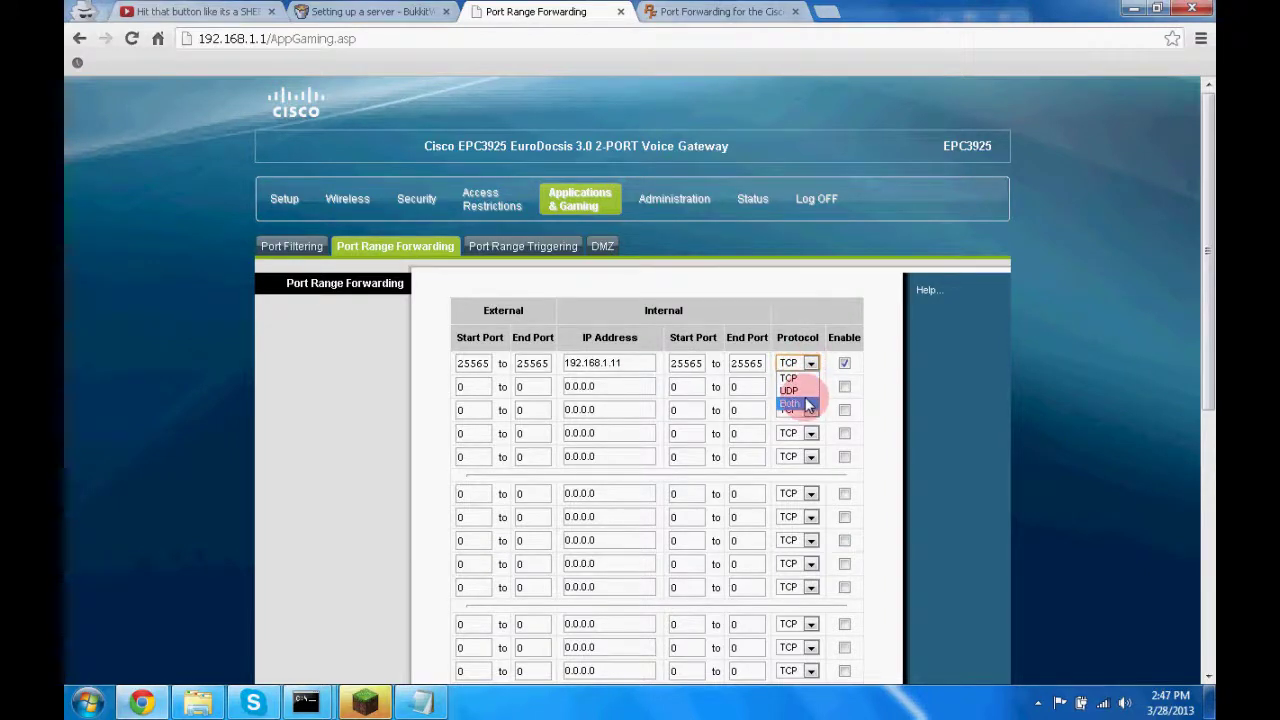
scroll(809, 400, "down", 5)
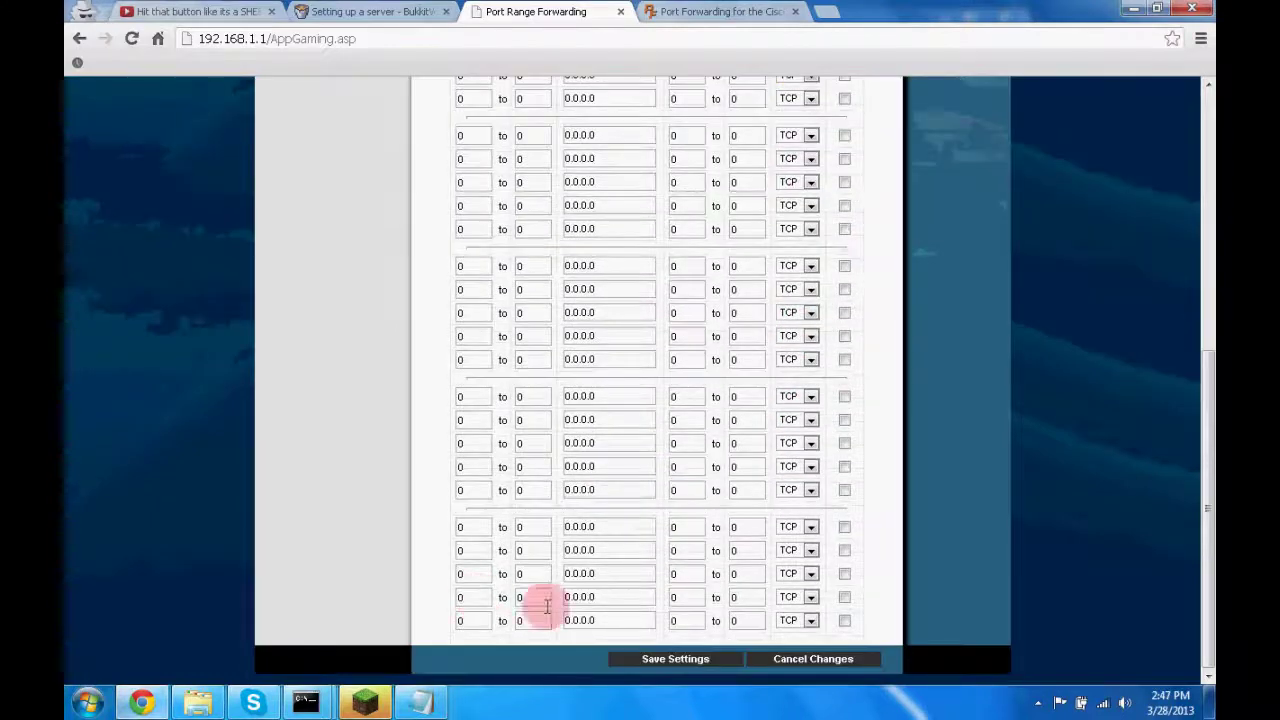
left_click(687, 660)
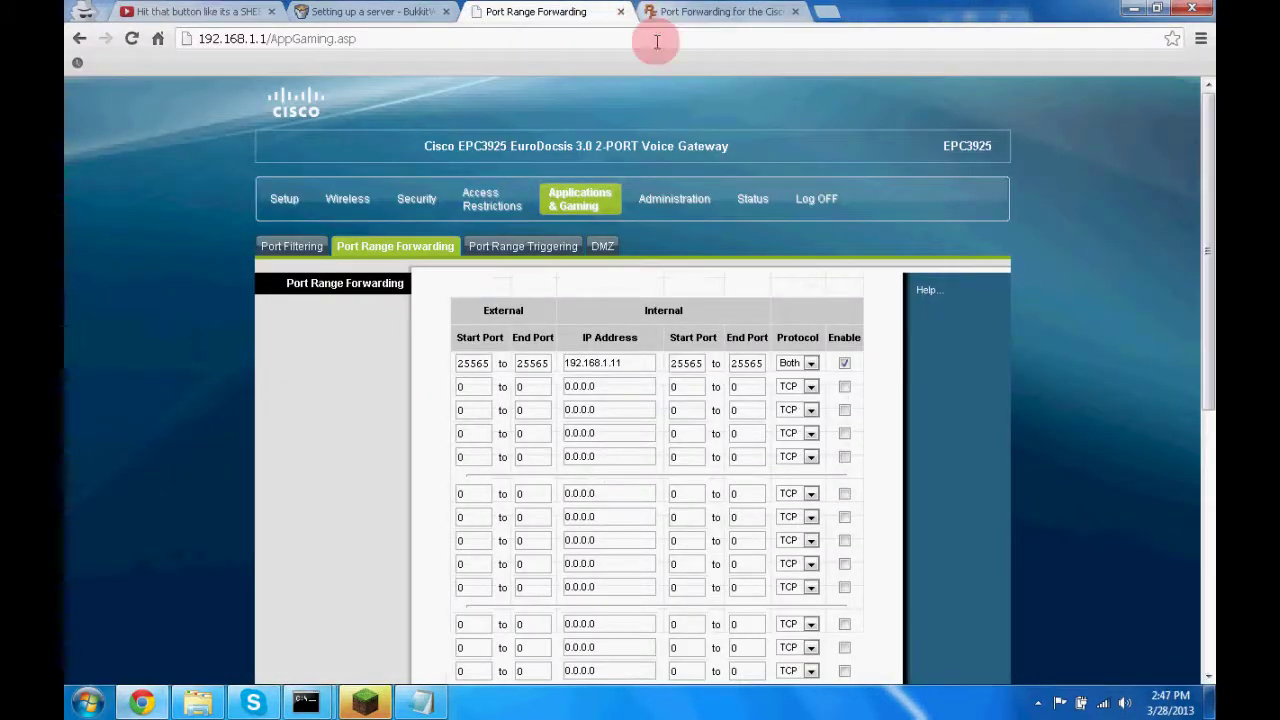
Step: Close the router page and open the Minecraft Server guide from the Cisco EPC3925 guide list
left_click(620, 11)
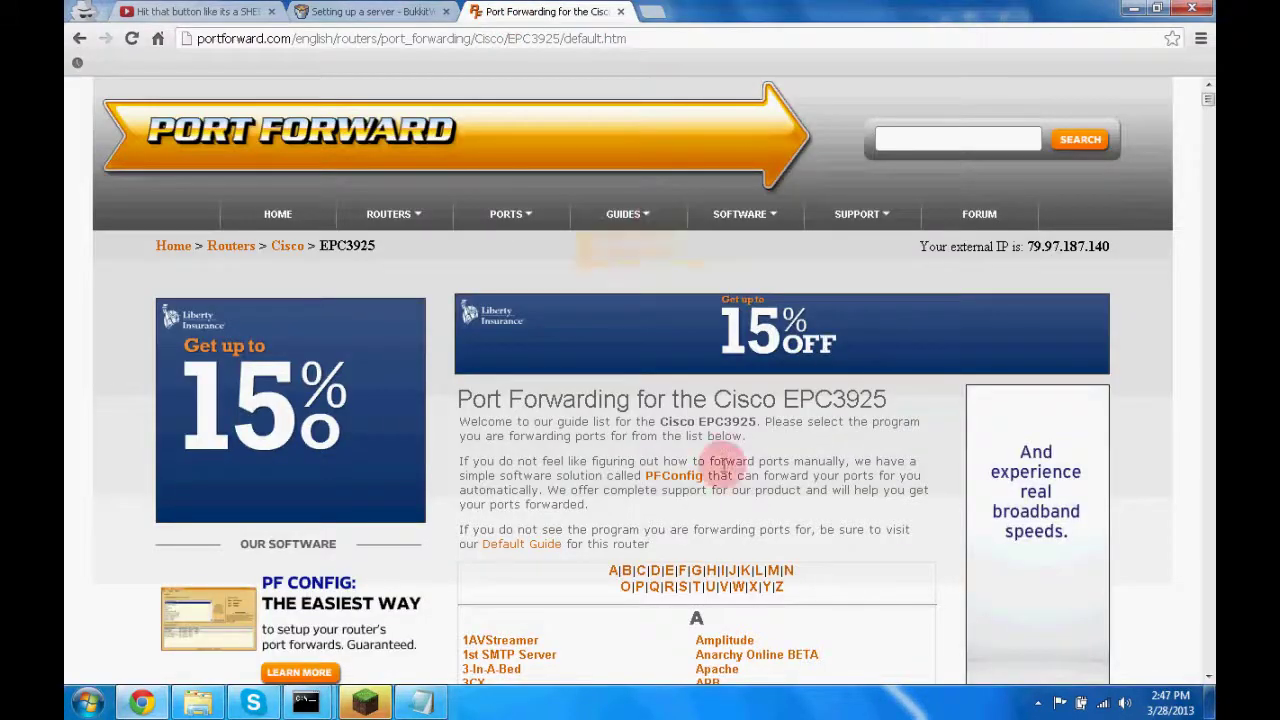
scroll(713, 455, "down", 3)
scroll(713, 460, "down", 5)
left_click_drag(1208, 118, 1208, 244)
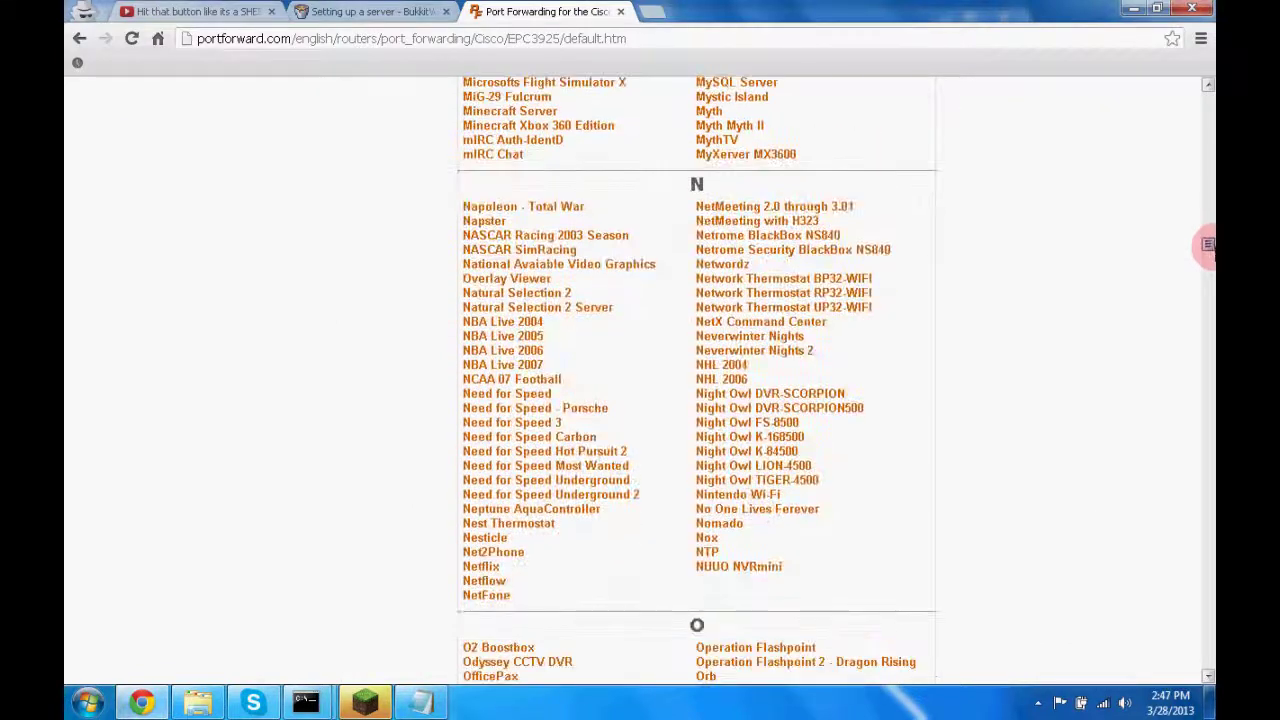
scroll(1180, 250, "up", 3)
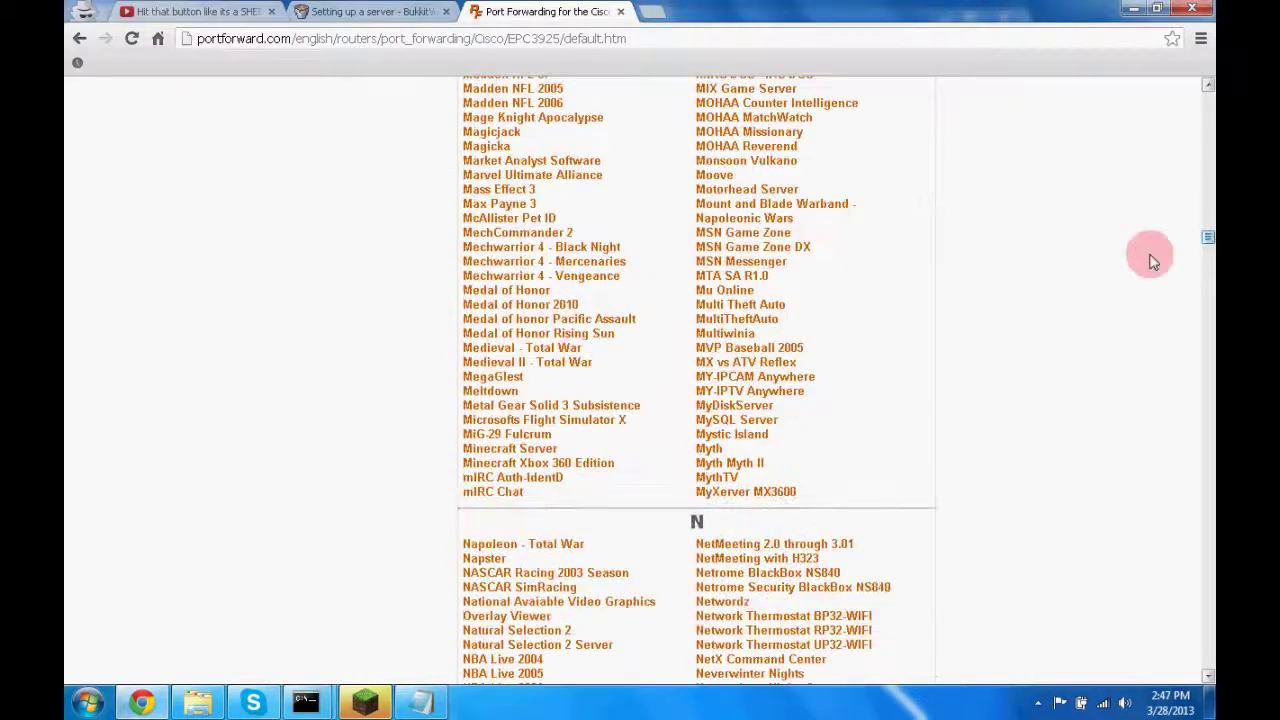
left_click(524, 450)
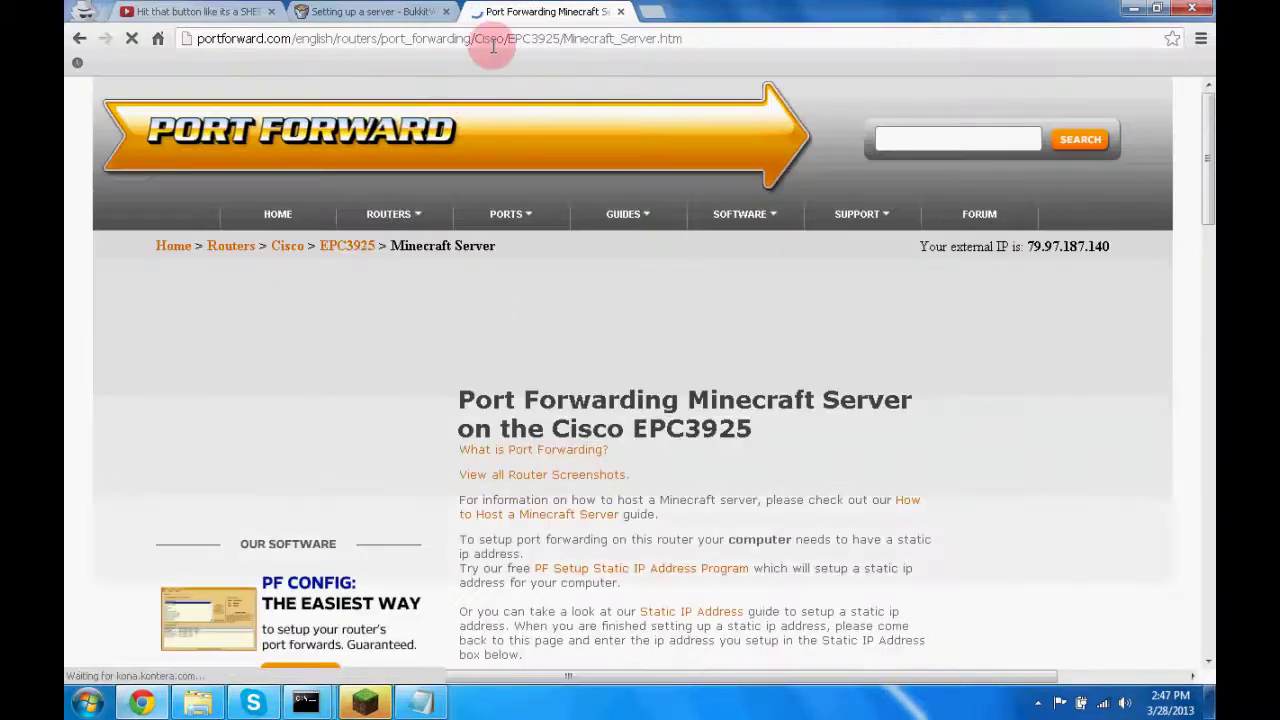
Step: Read through the Minecraft Server port forwarding guide, down to the Applications & Gaming and Port Range Forwarding instructions
scroll(725, 496, "down", 3)
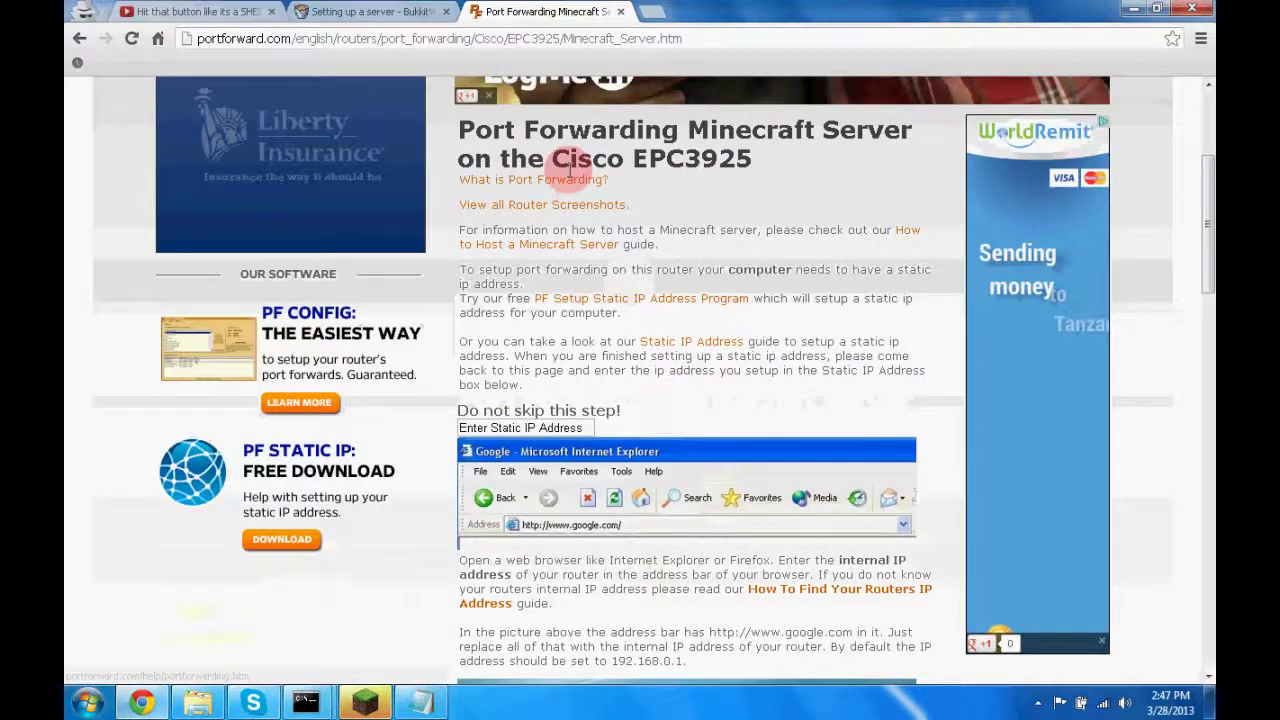
scroll(720, 351, "up", 2)
scroll(720, 351, "down", 1)
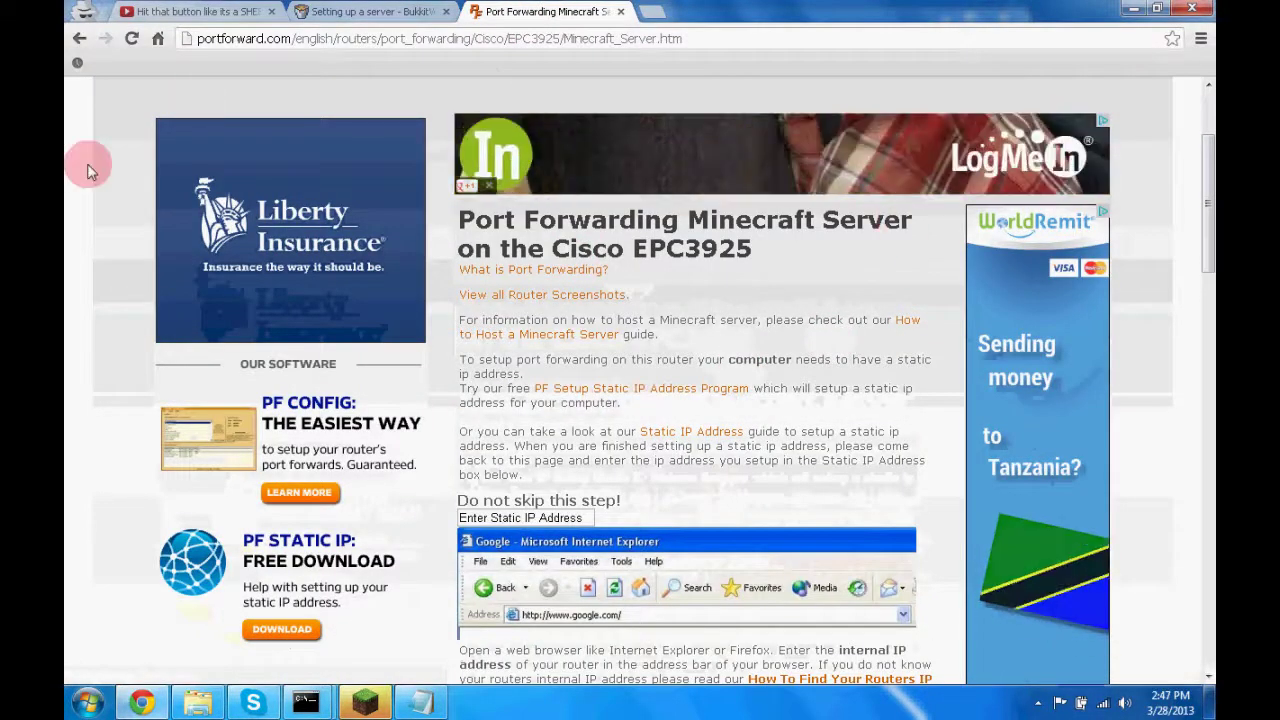
scroll(612, 512, "down", 3)
scroll(590, 480, "down", 4)
scroll(540, 350, "down", 4)
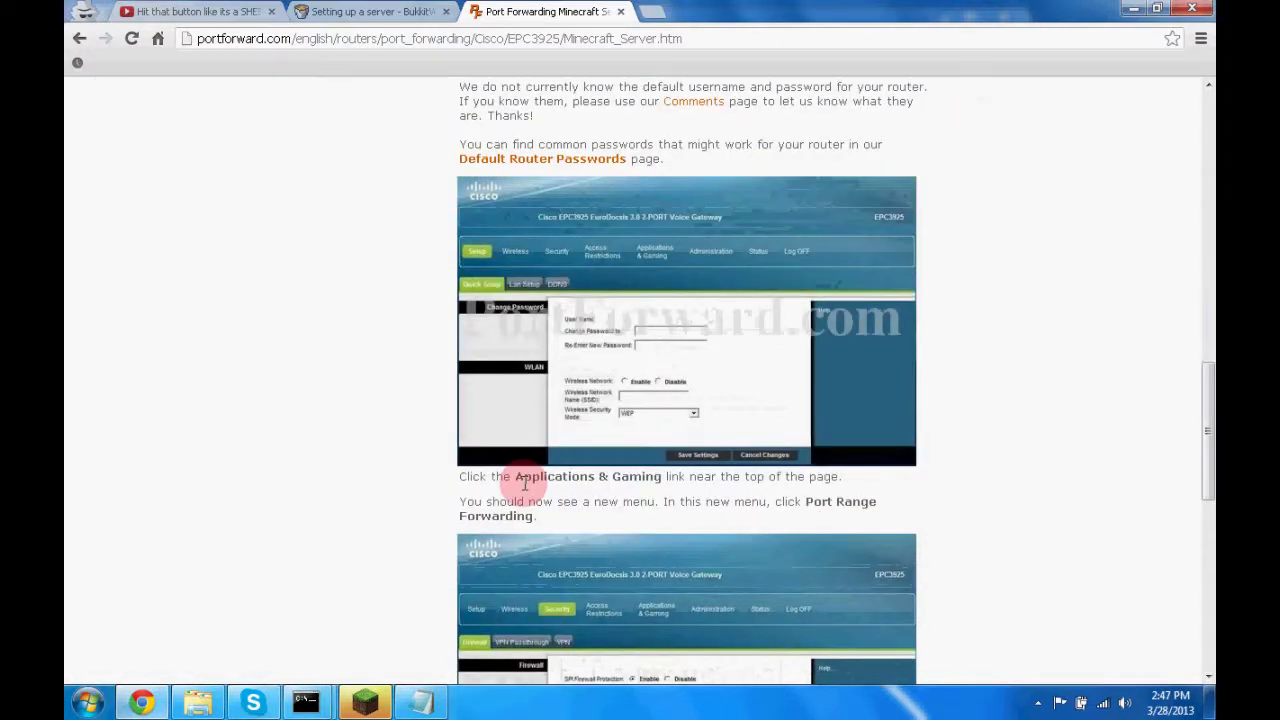
Step: Read the guide's Entry #1 port range settings, and close both the guide and the ipconfig command window
scroll(640, 345, "down", 8)
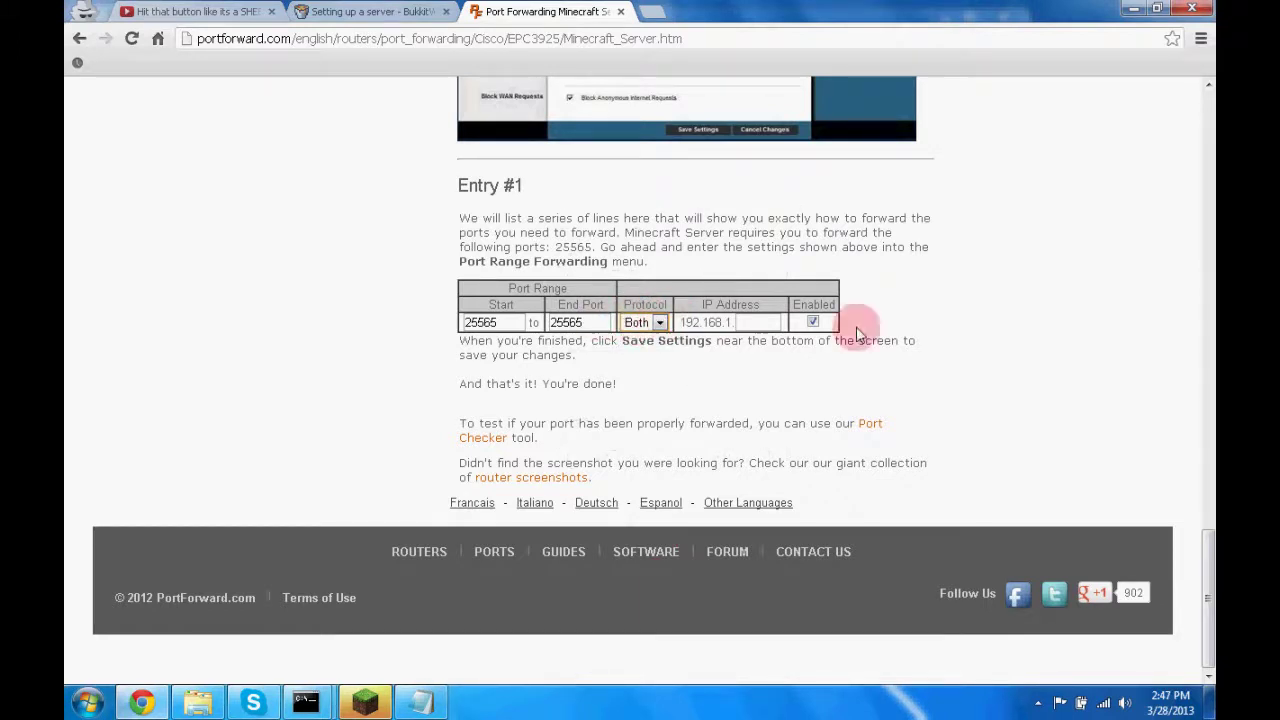
left_click(621, 11)
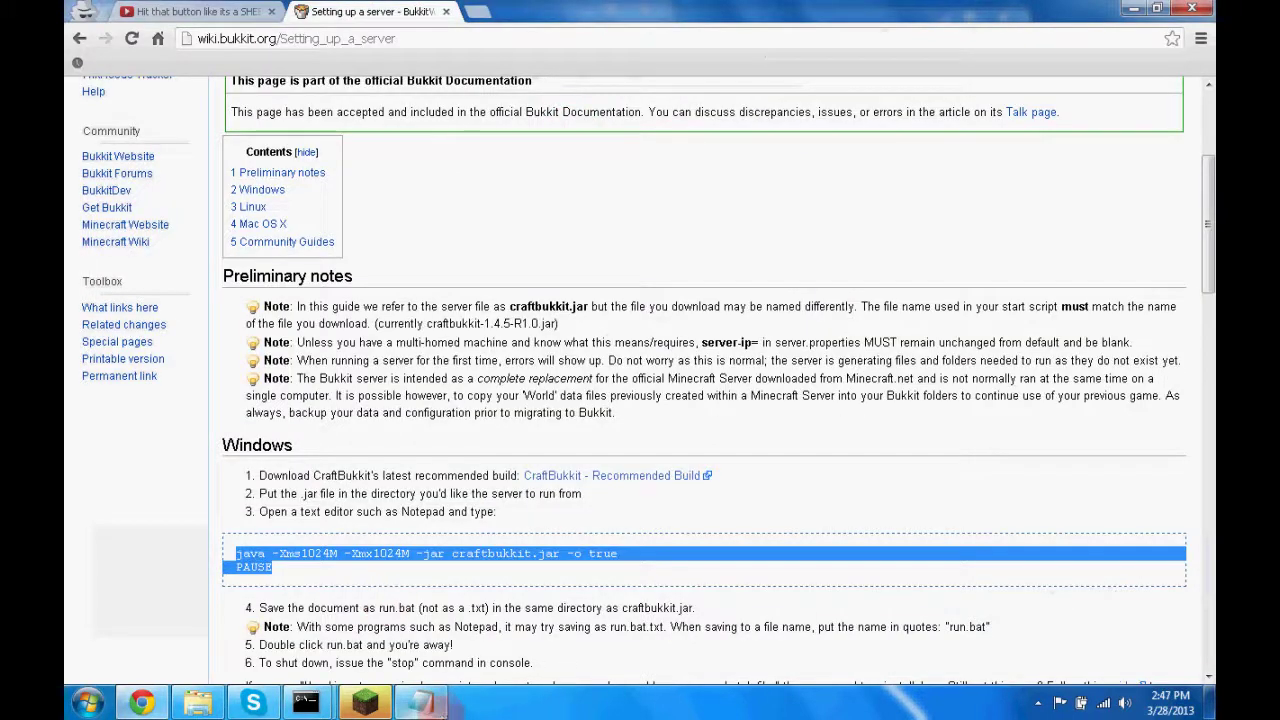
left_click(305, 703)
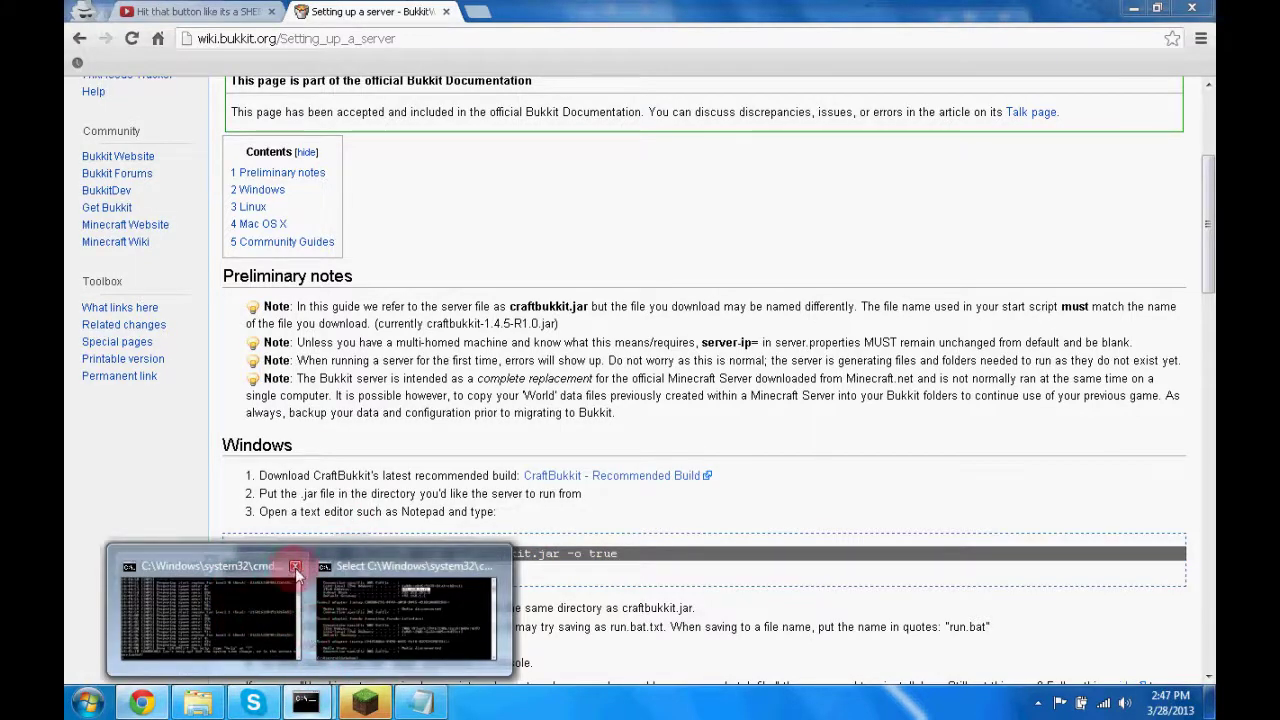
left_click(402, 572)
left_click(682, 27)
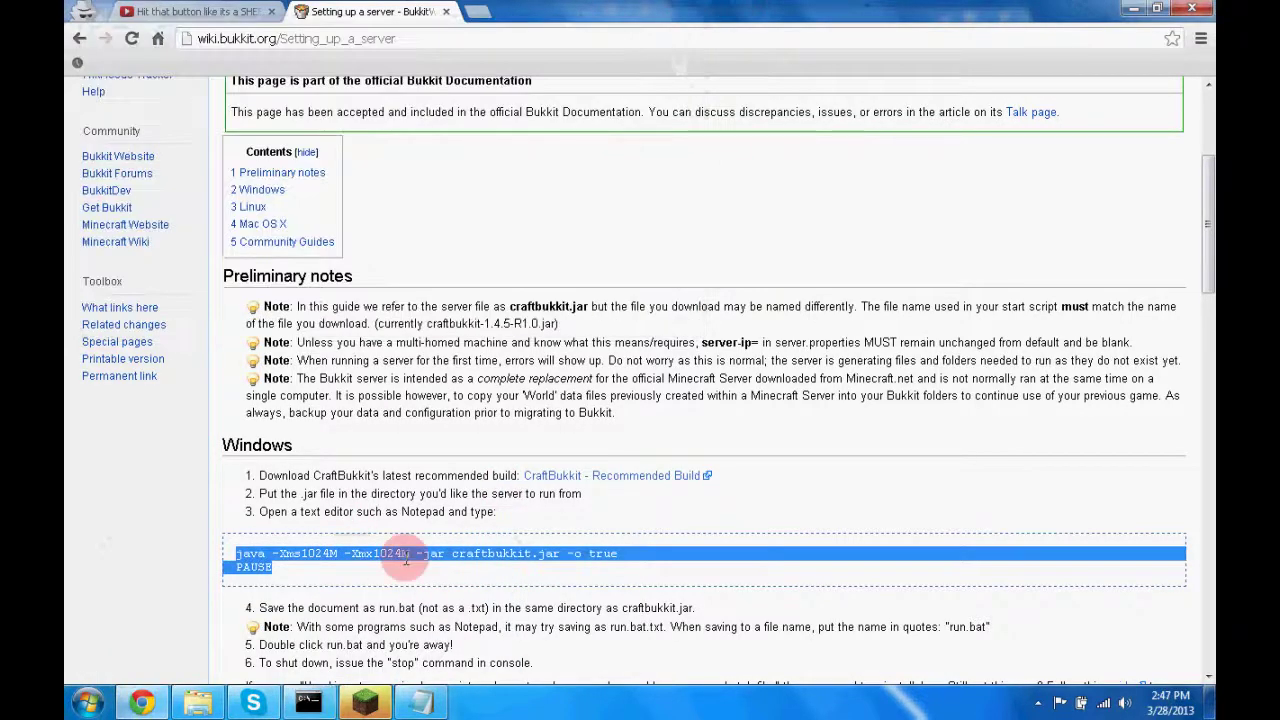
Step: Shut down the running Minecraft server by issuing the stop command in its console
left_click(310, 699)
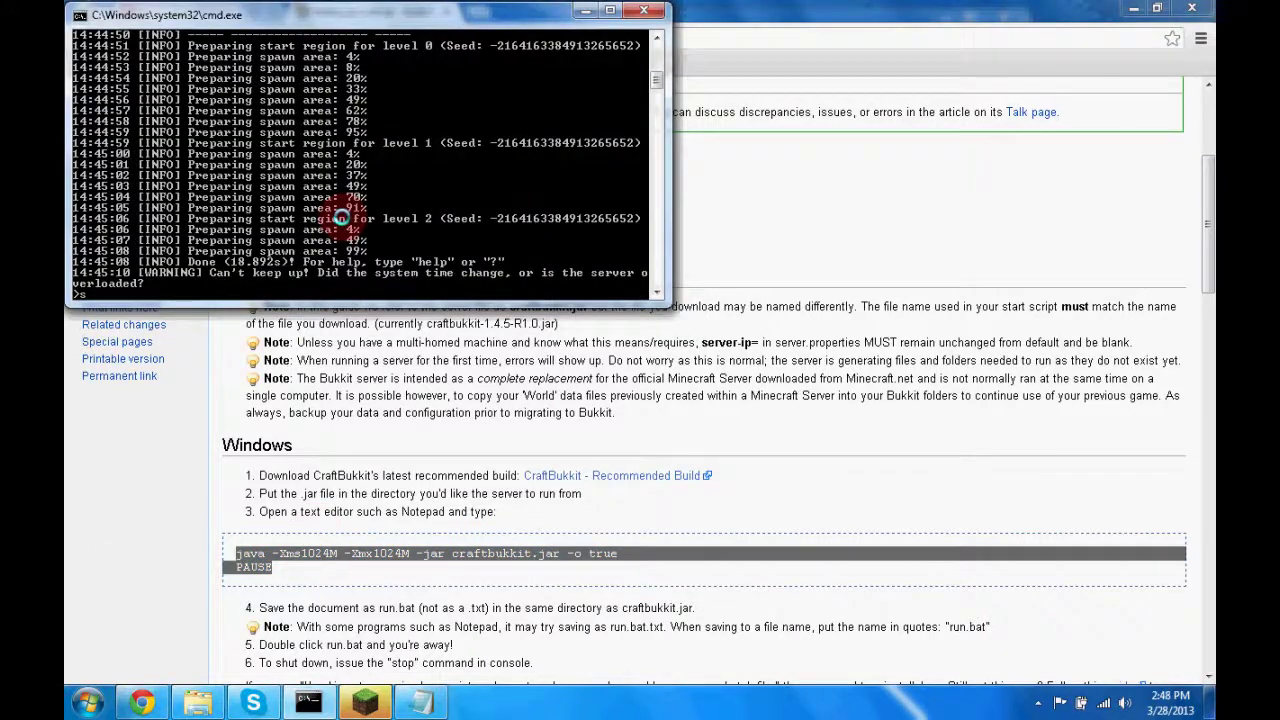
type("stop")
key("Return")
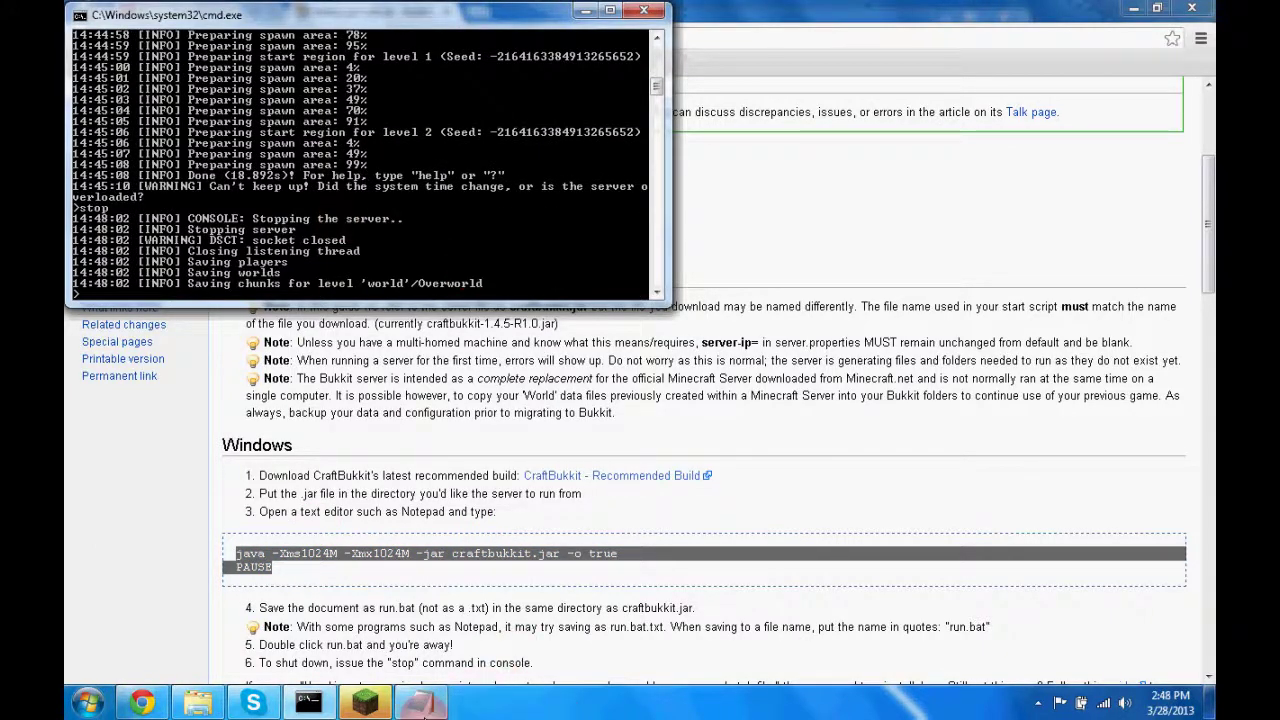
Step: Set server-ip to 192.168.1.11 in the server properties file and save the file
left_click(421, 703)
left_click(253, 190)
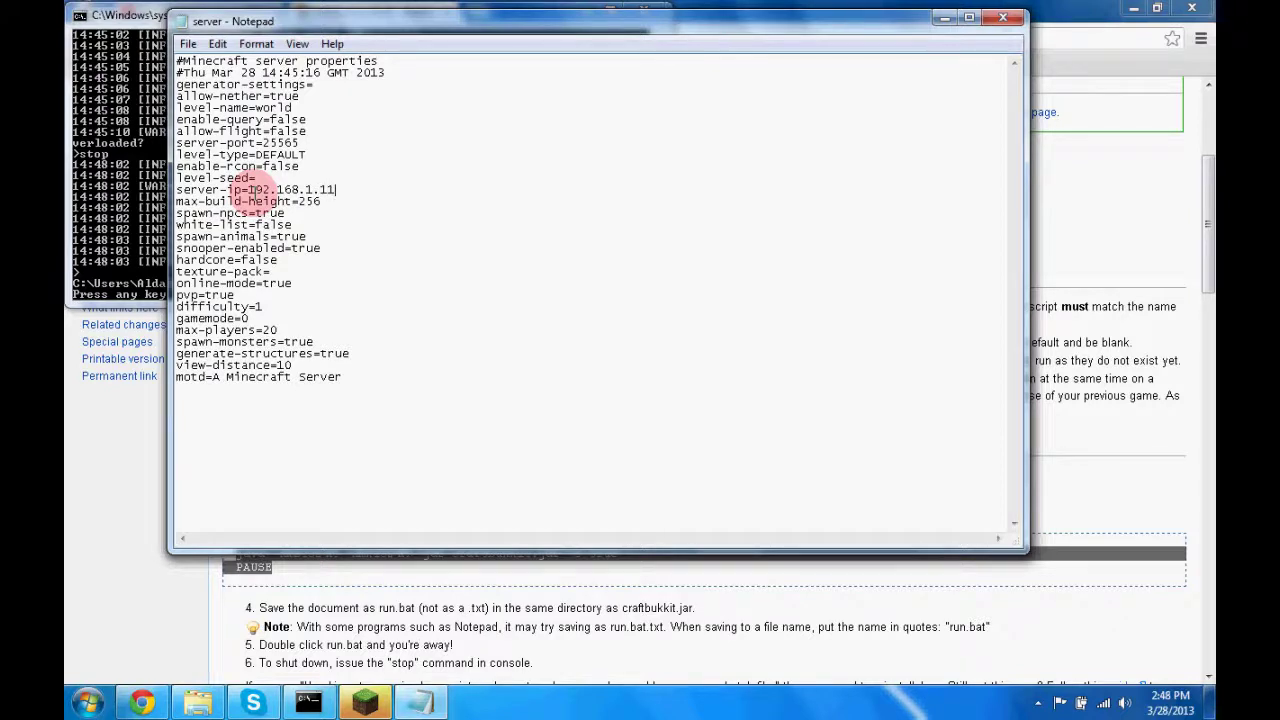
left_click(187, 44)
left_click(203, 104)
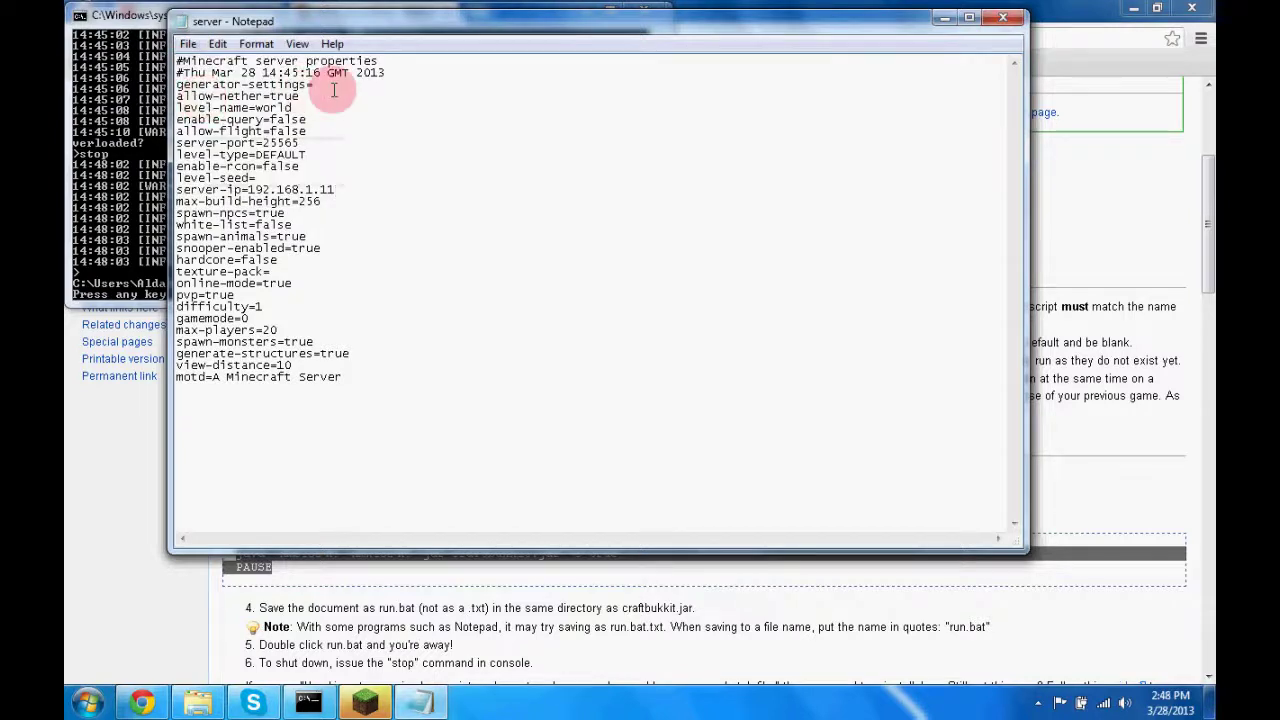
Step: Examine the allow-nether and level-name settings, and check the matching world folders in the mc server folder
left_click(178, 104)
left_click_drag(178, 96, 299, 96)
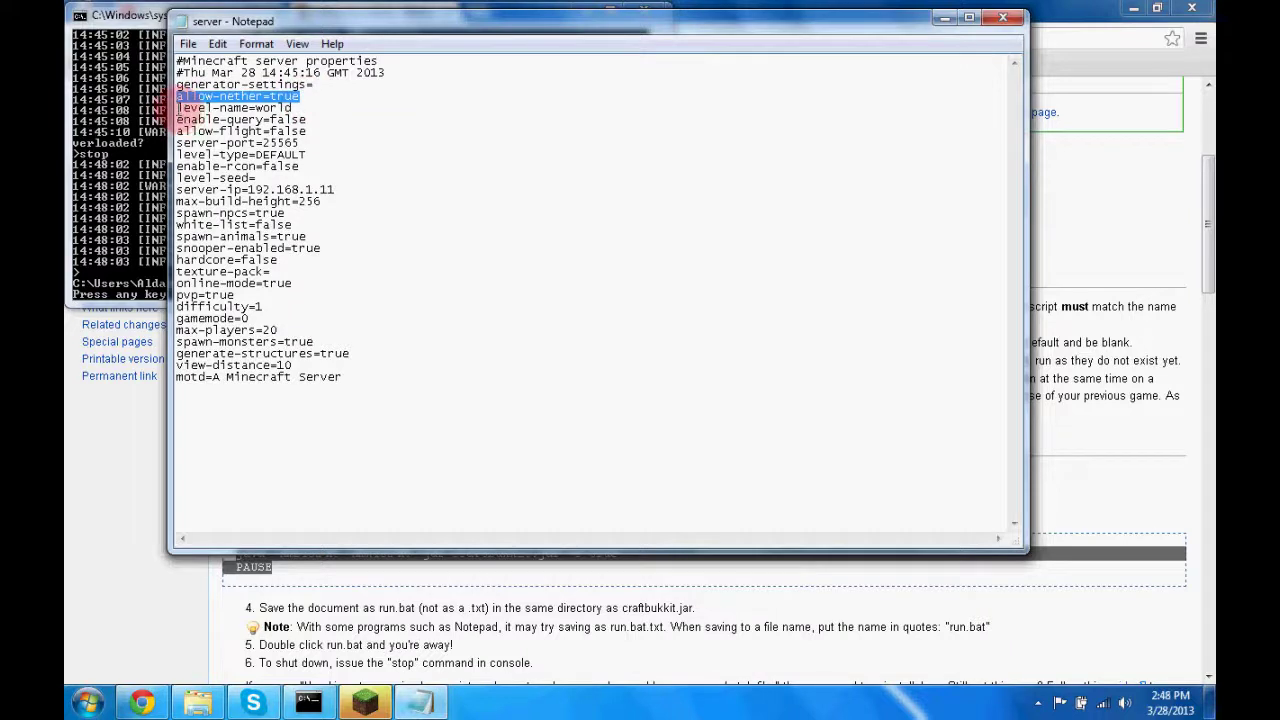
left_click_drag(178, 108, 281, 108)
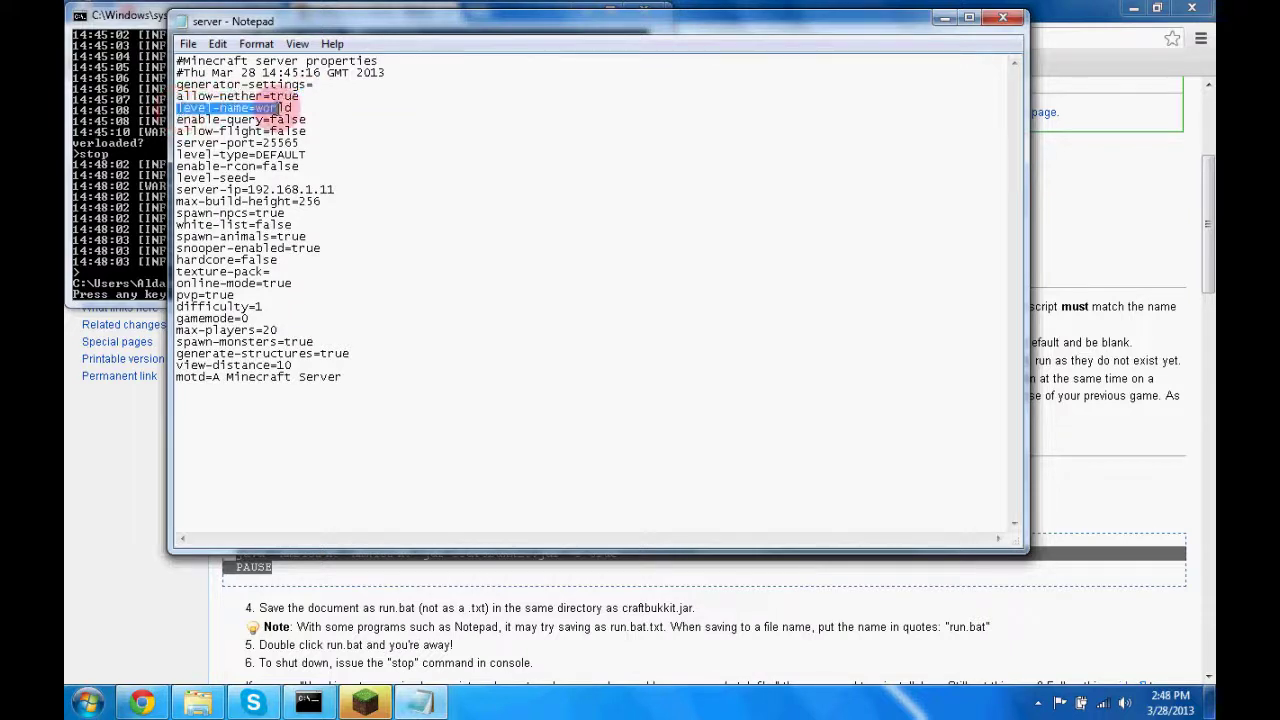
left_click(300, 108)
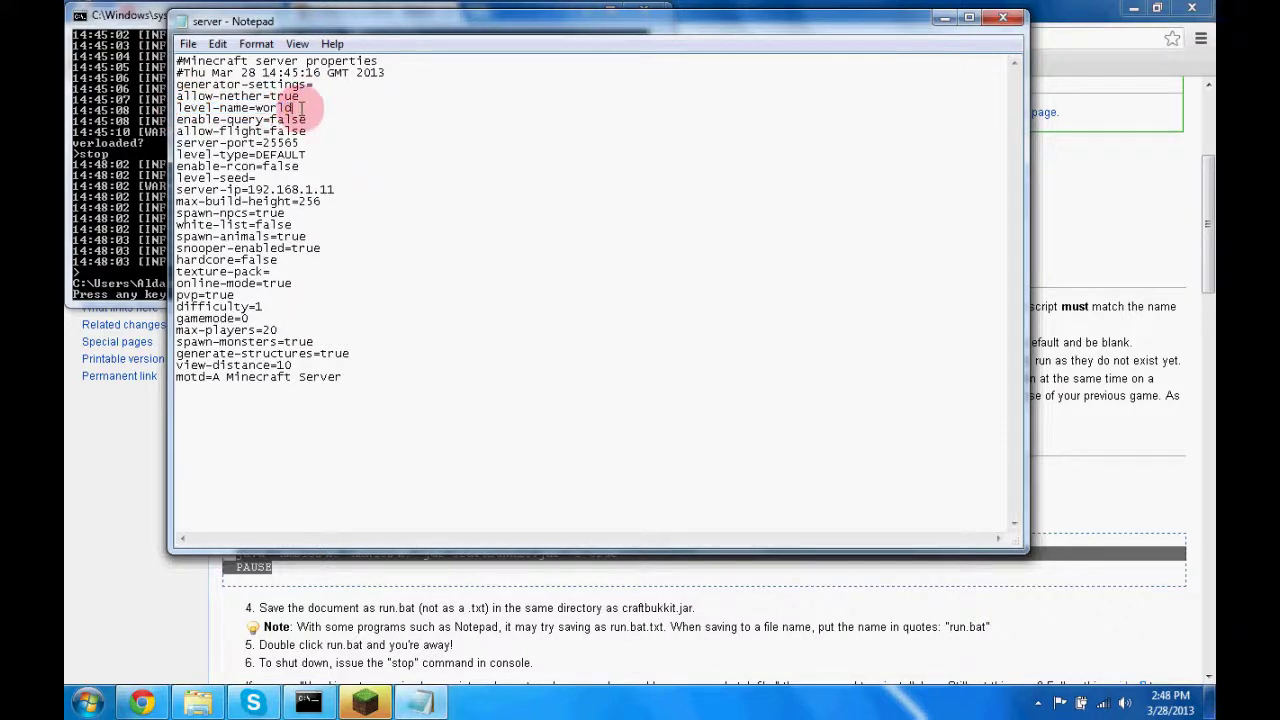
left_click(199, 703)
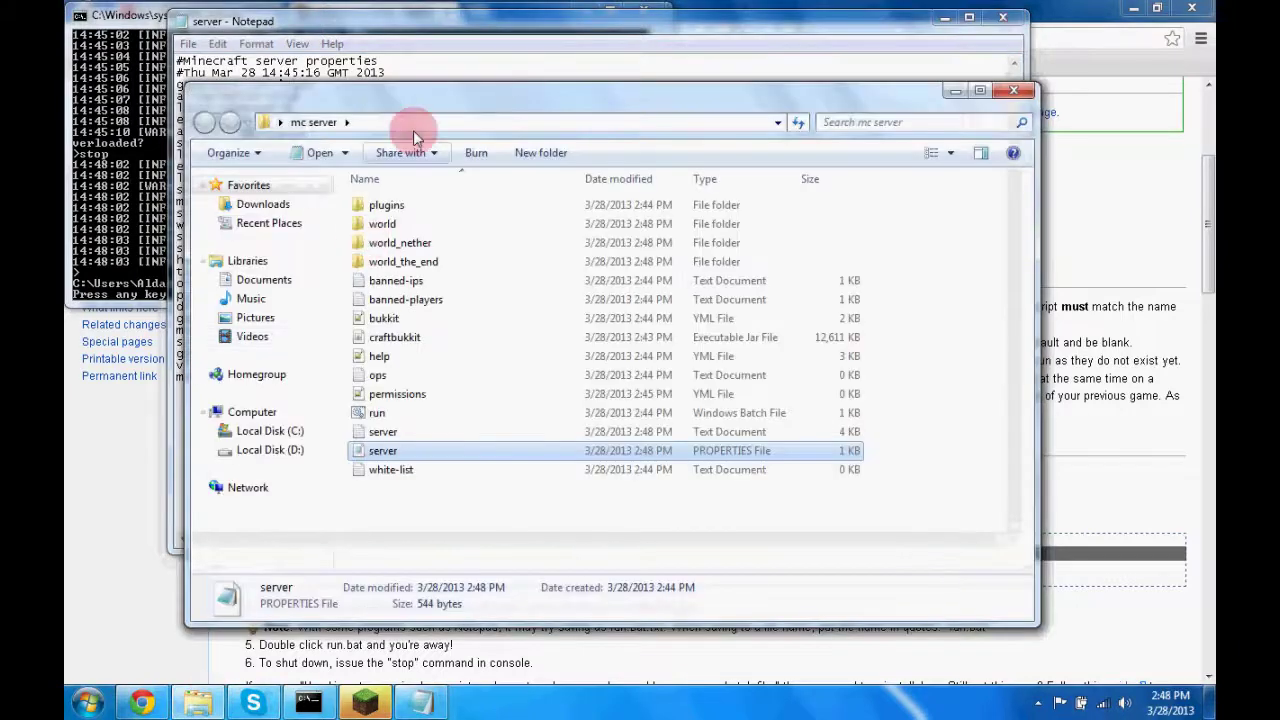
left_click(400, 42)
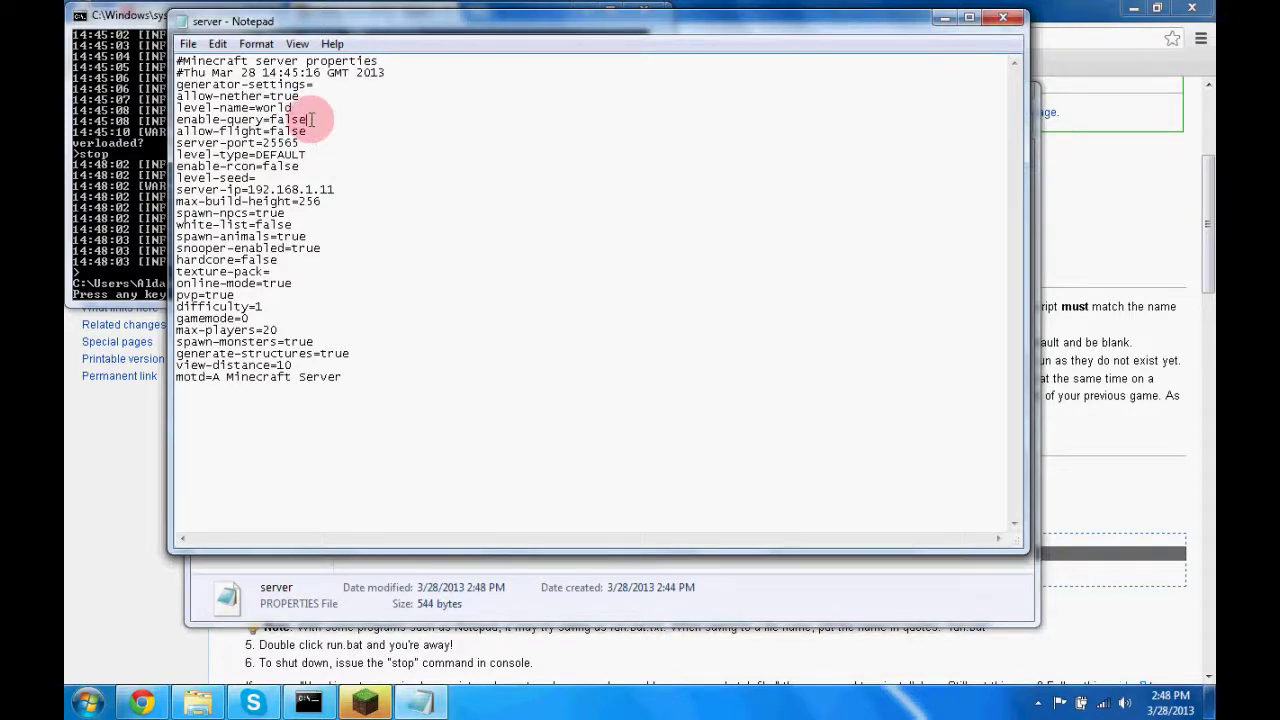
Step: Check the enable-query and server-port settings, and close the stopped server's console window
left_click_drag(310, 119, 178, 120)
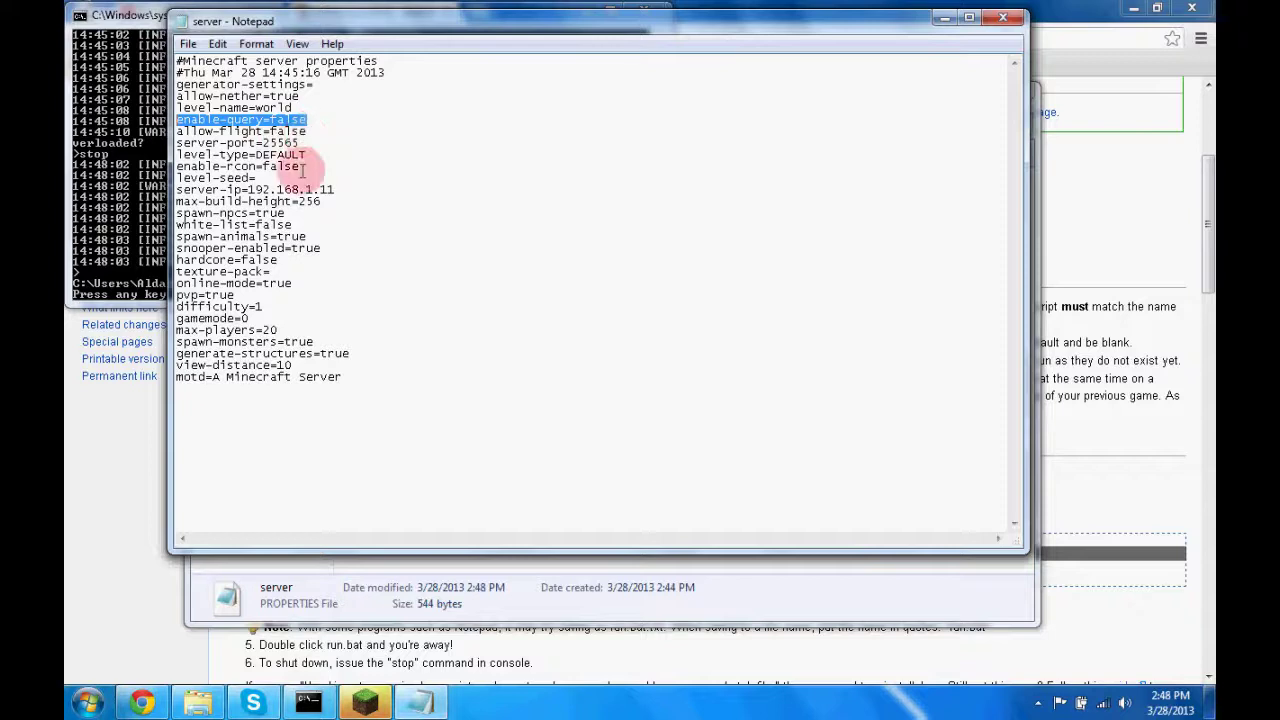
double_click(278, 143)
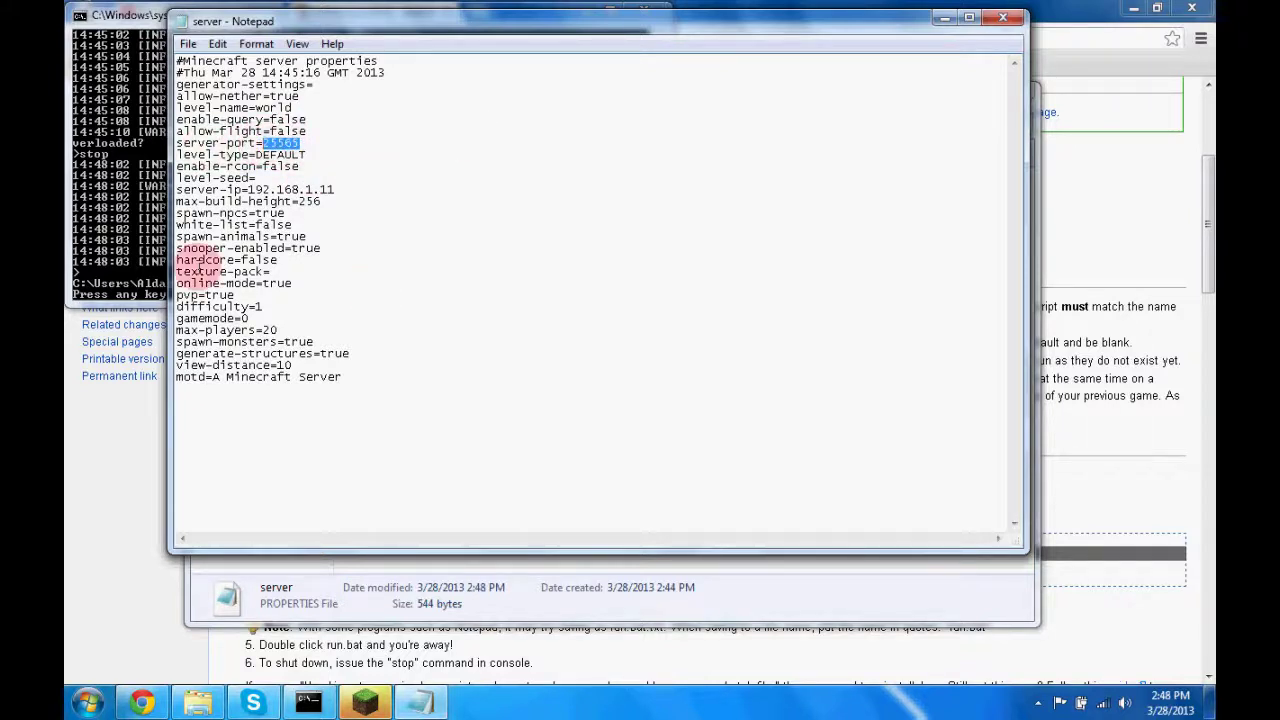
left_click(120, 258)
key("Return")
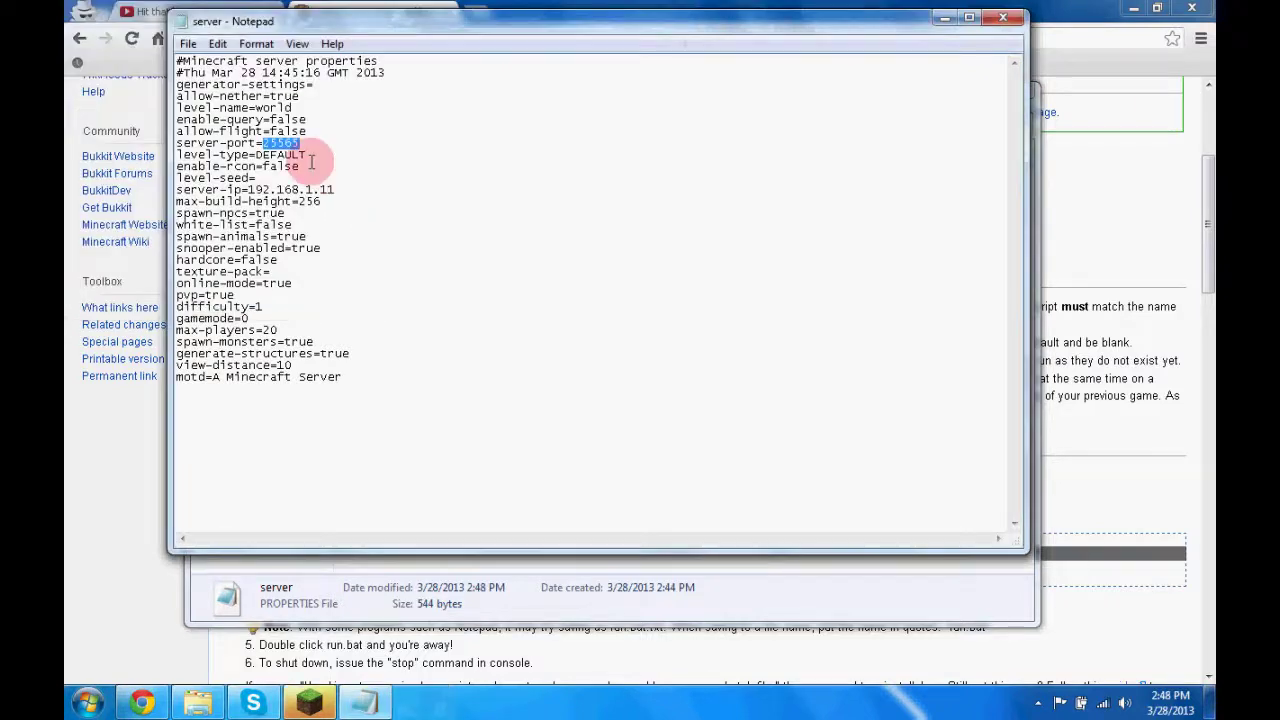
Step: Examine the level-type, enable-rcon, level-seed and max-build-height settings in the server properties
left_click_drag(312, 155, 234, 167)
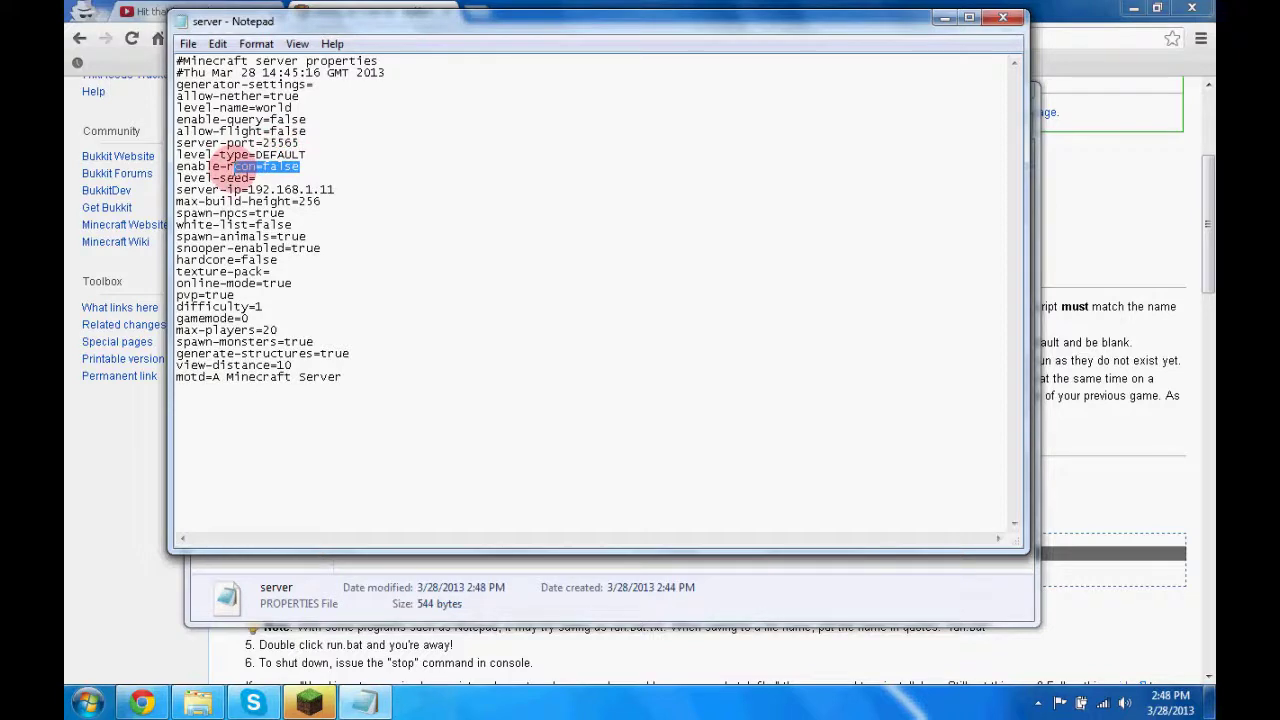
left_click(258, 184)
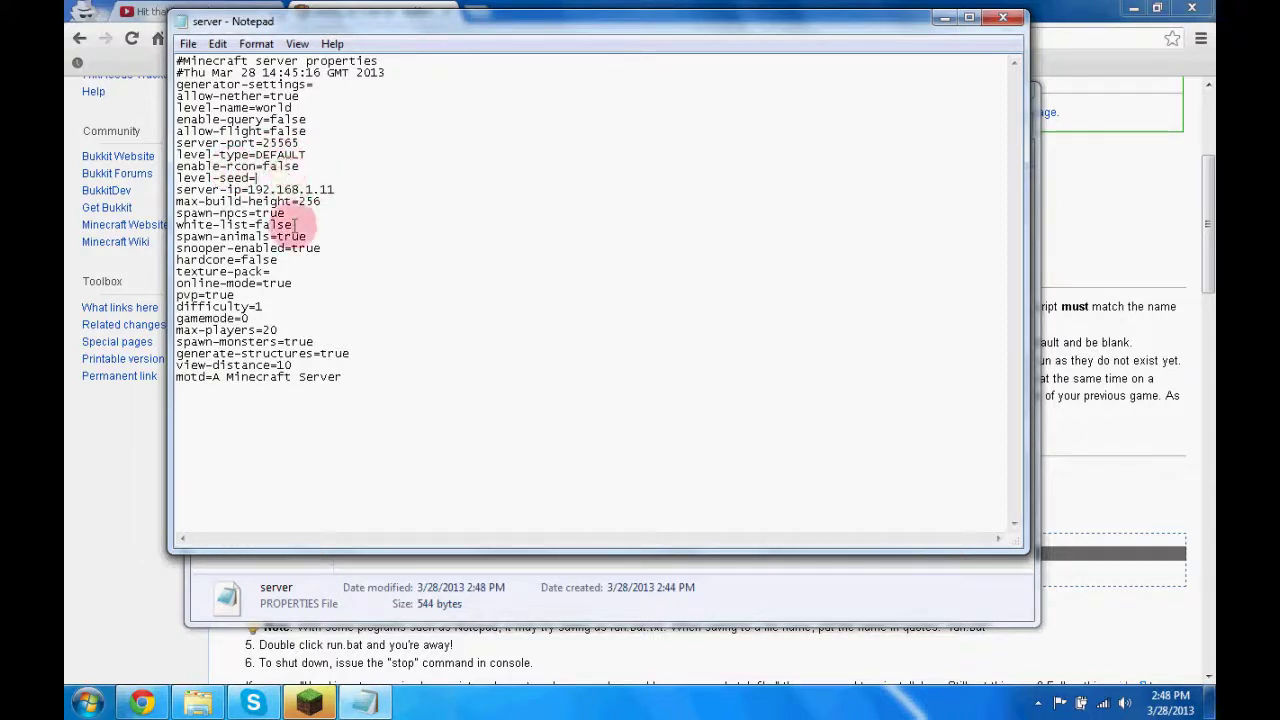
left_click_drag(322, 201, 178, 201)
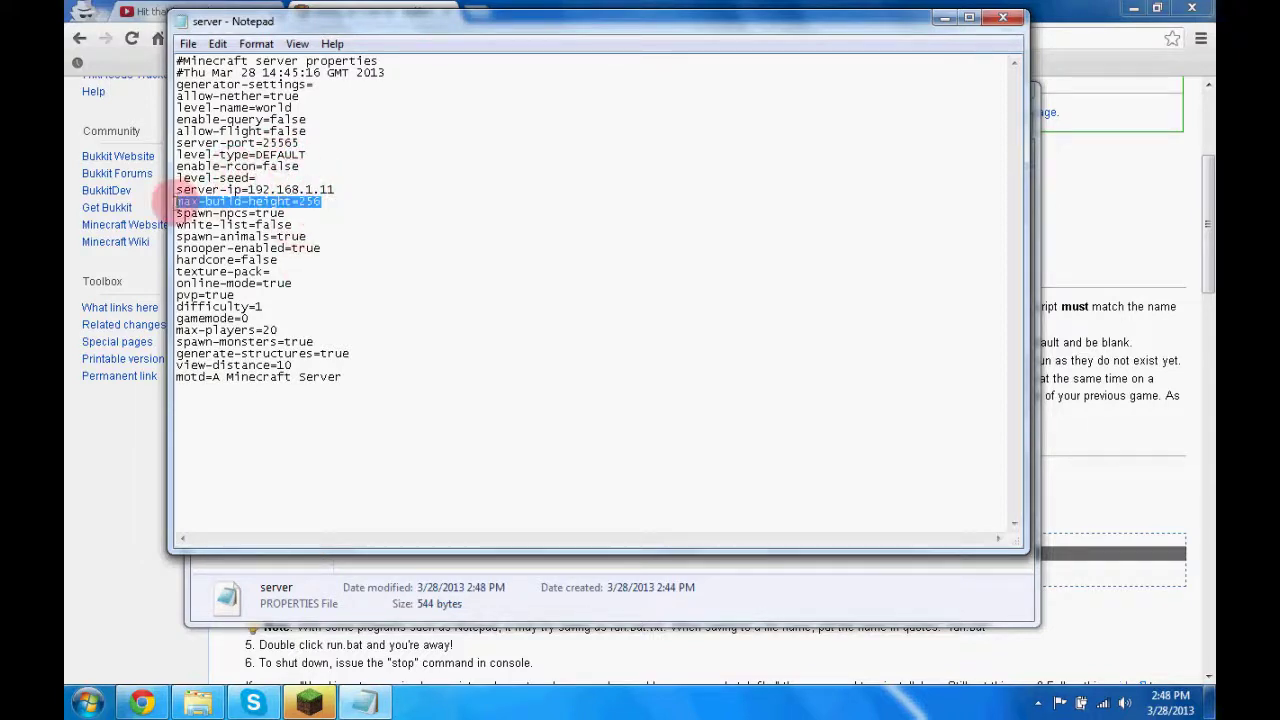
left_click(343, 201)
left_click_drag(331, 201, 298, 201)
left_click(354, 205)
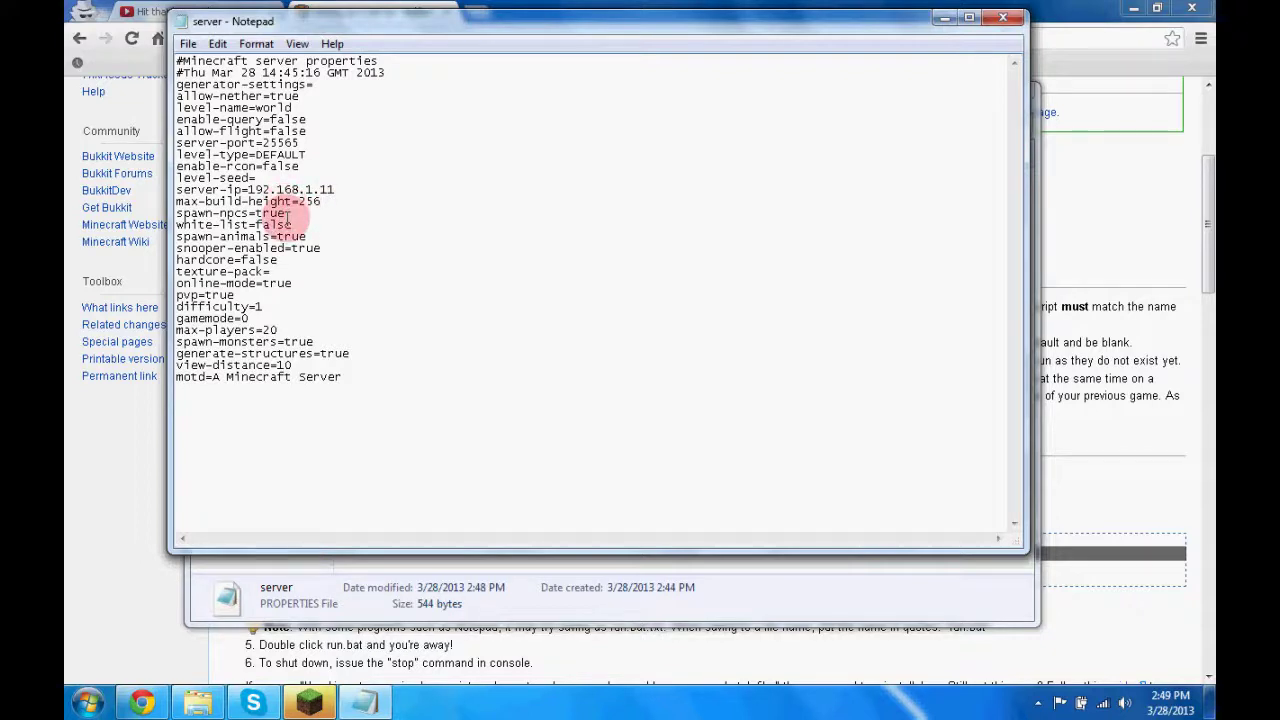
Step: Check the white-list setting, try entering a player name in the white-list text file, and close that file without saving
left_click_drag(287, 214, 260, 226)
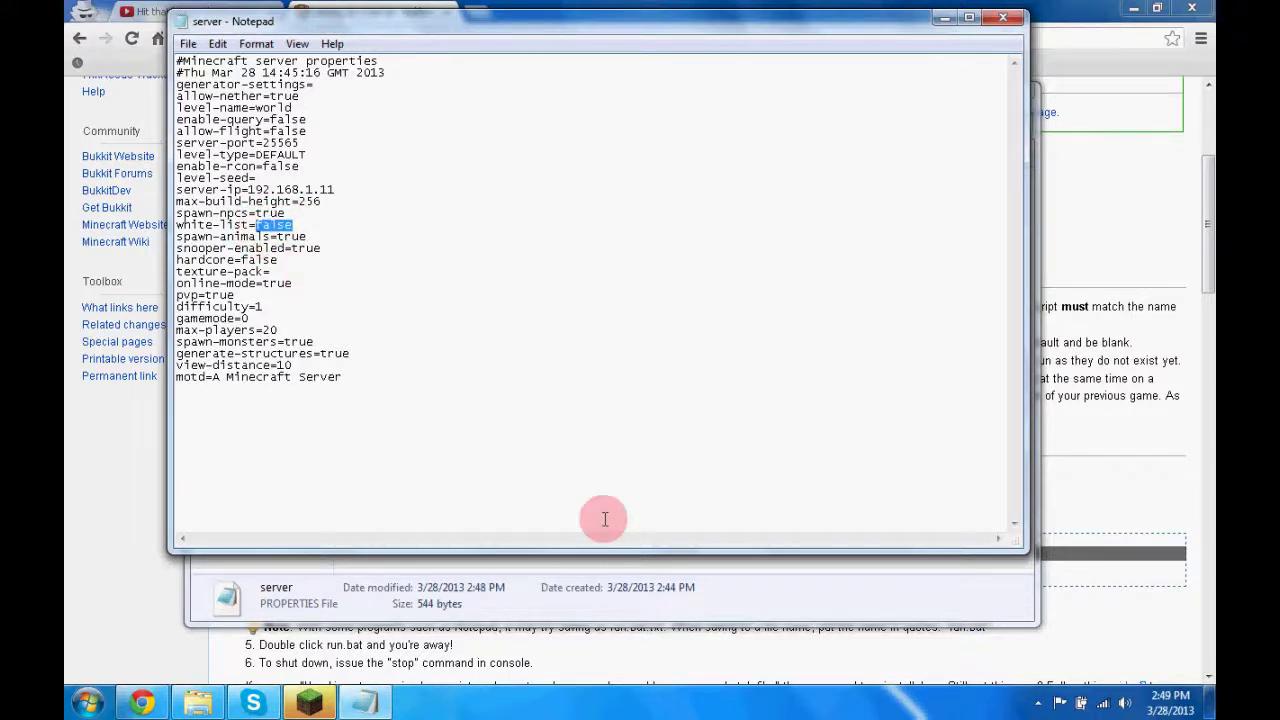
left_click(684, 572)
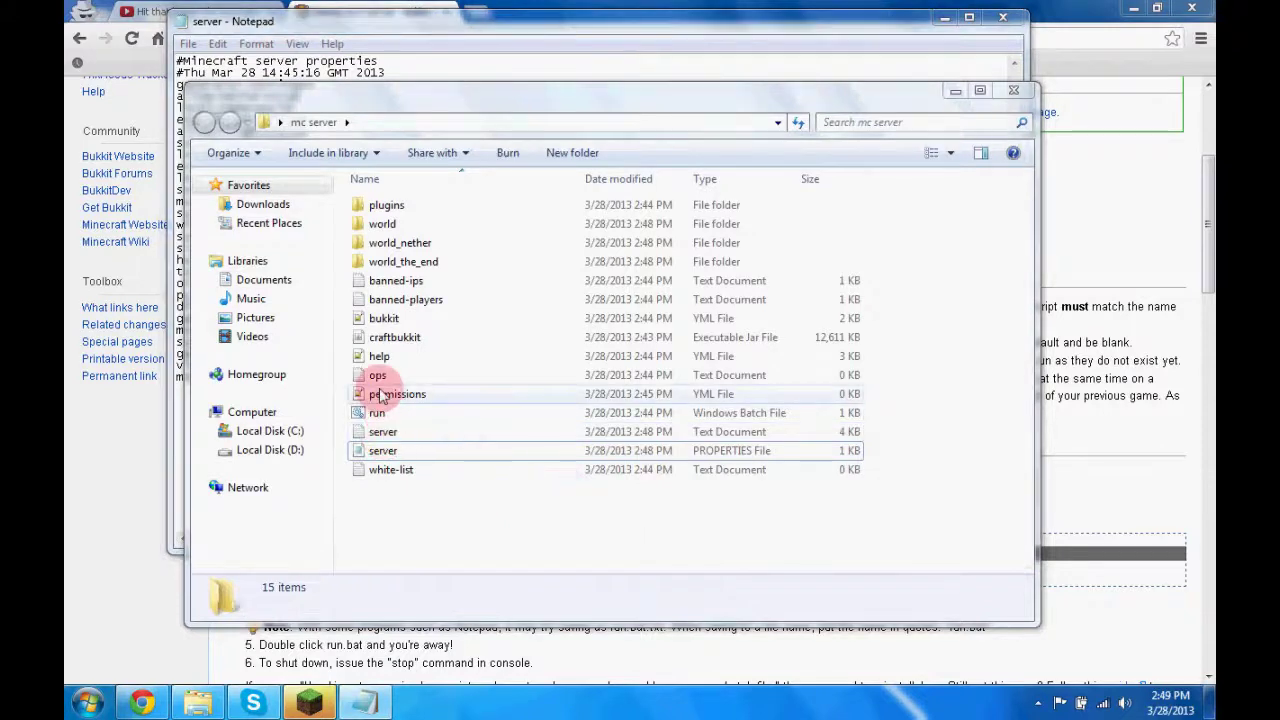
double_click(390, 469)
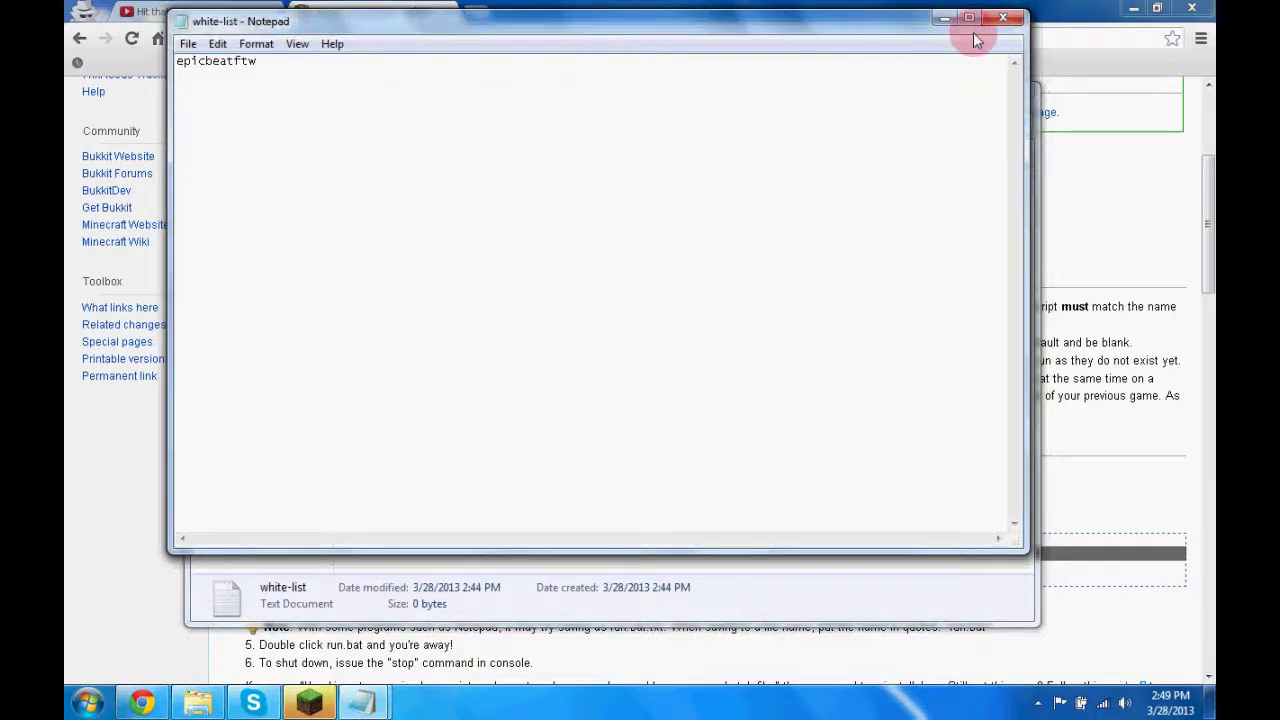
left_click(1004, 30)
left_click(666, 372)
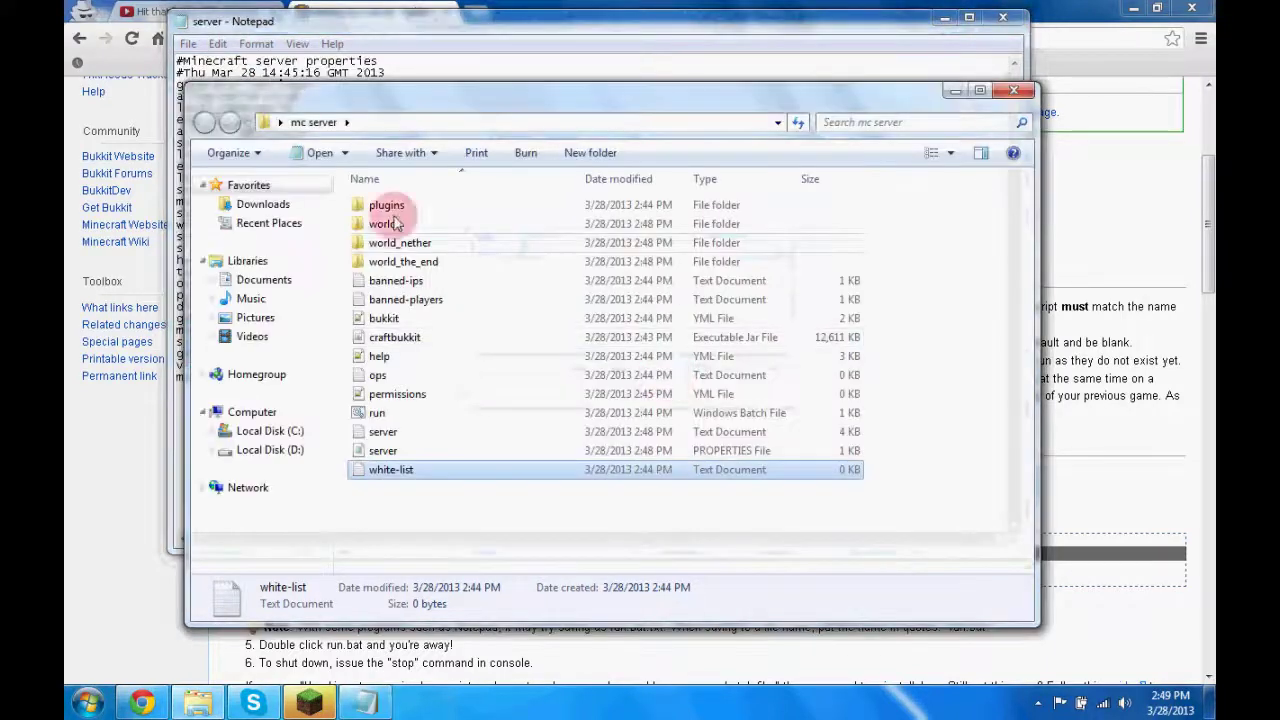
left_click(470, 42)
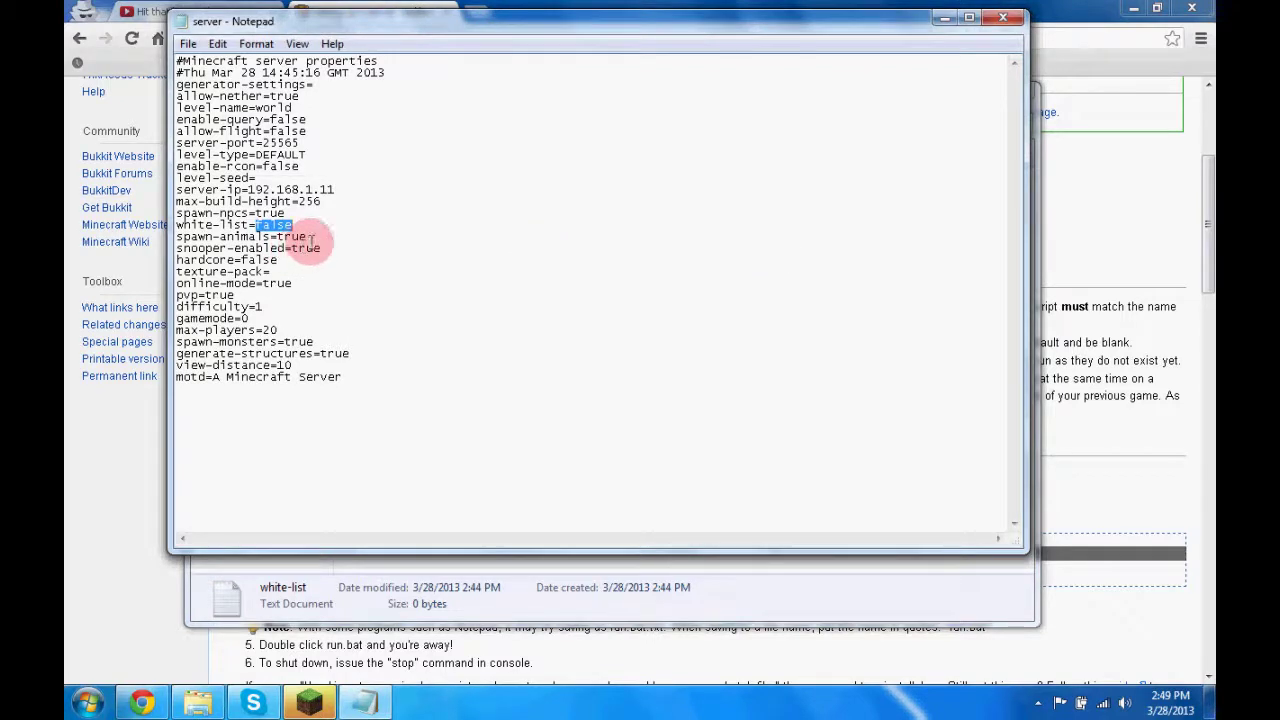
Step: Examine the spawn-animals, snooper-enabled and hardcore settings in the server properties
left_click_drag(219, 238, 336, 250)
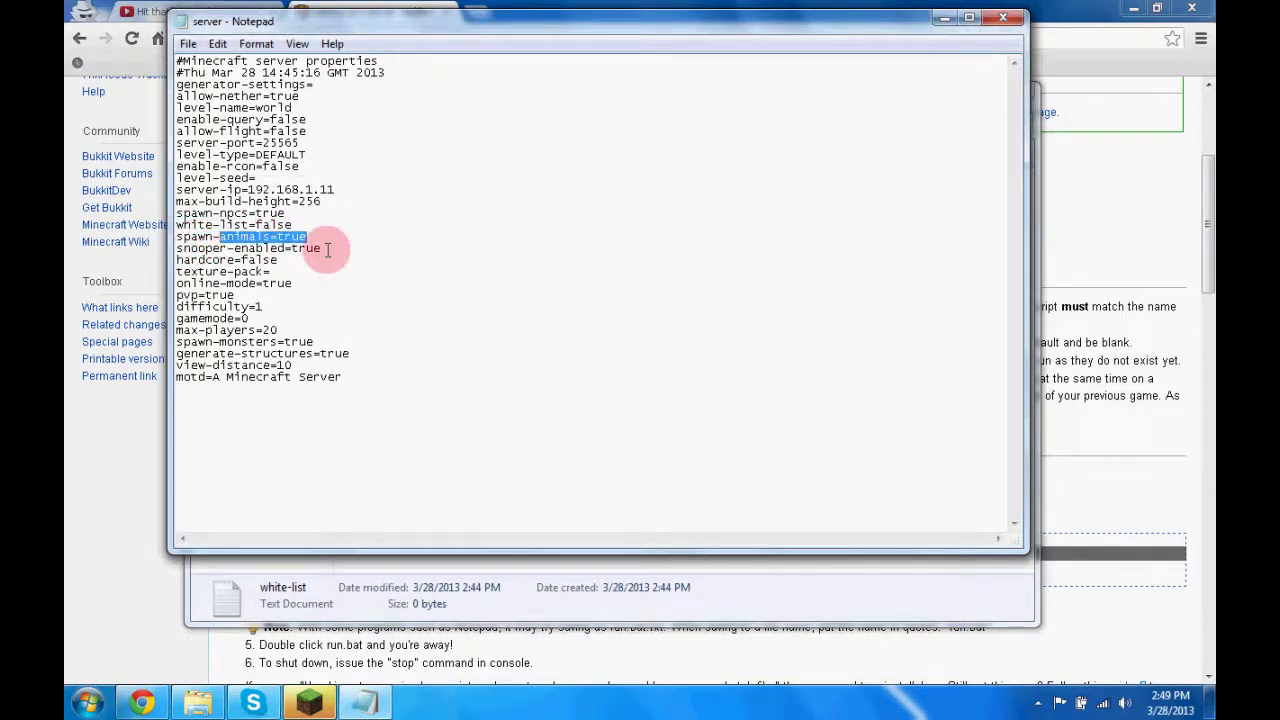
left_click_drag(327, 249, 285, 253)
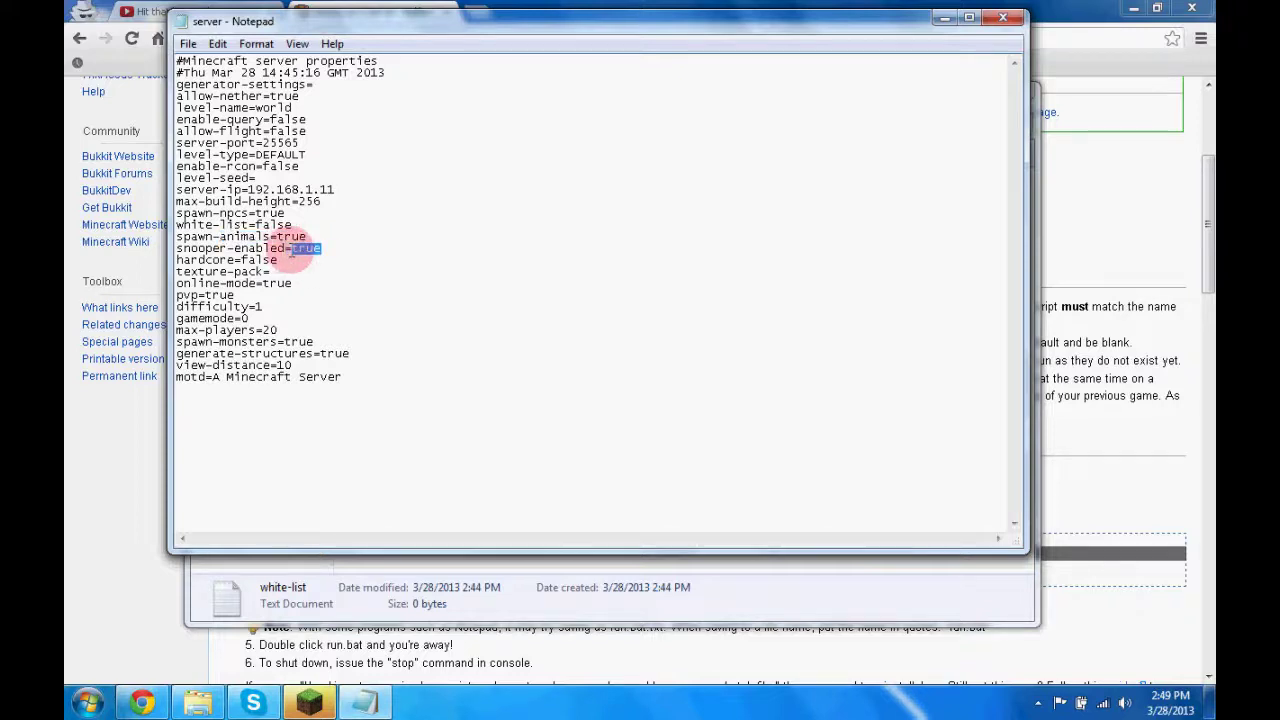
mouse_move(275, 265)
left_mouse_down()
mouse_move(262, 286)
mouse_move(267, 251)
mouse_move(287, 268)
left_mouse_up()
left_click(287, 268)
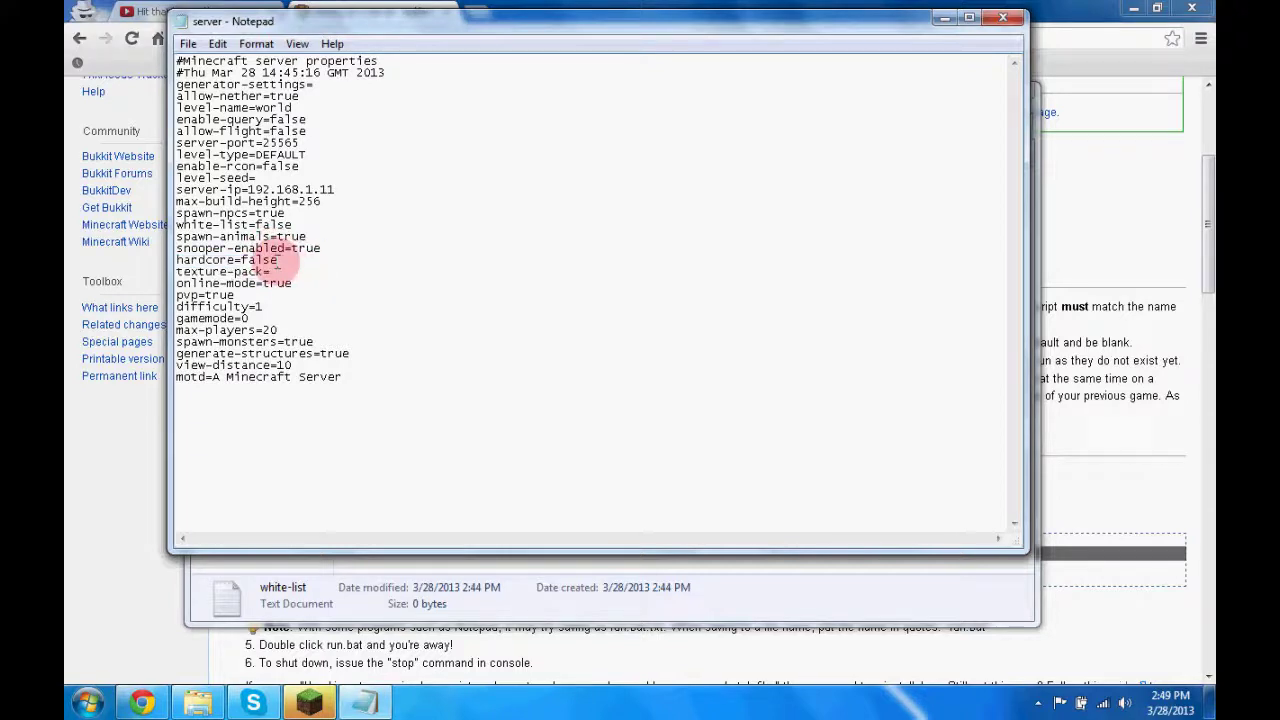
Step: Try online-mode with the value false and restore it to true
left_click_drag(300, 287, 270, 287)
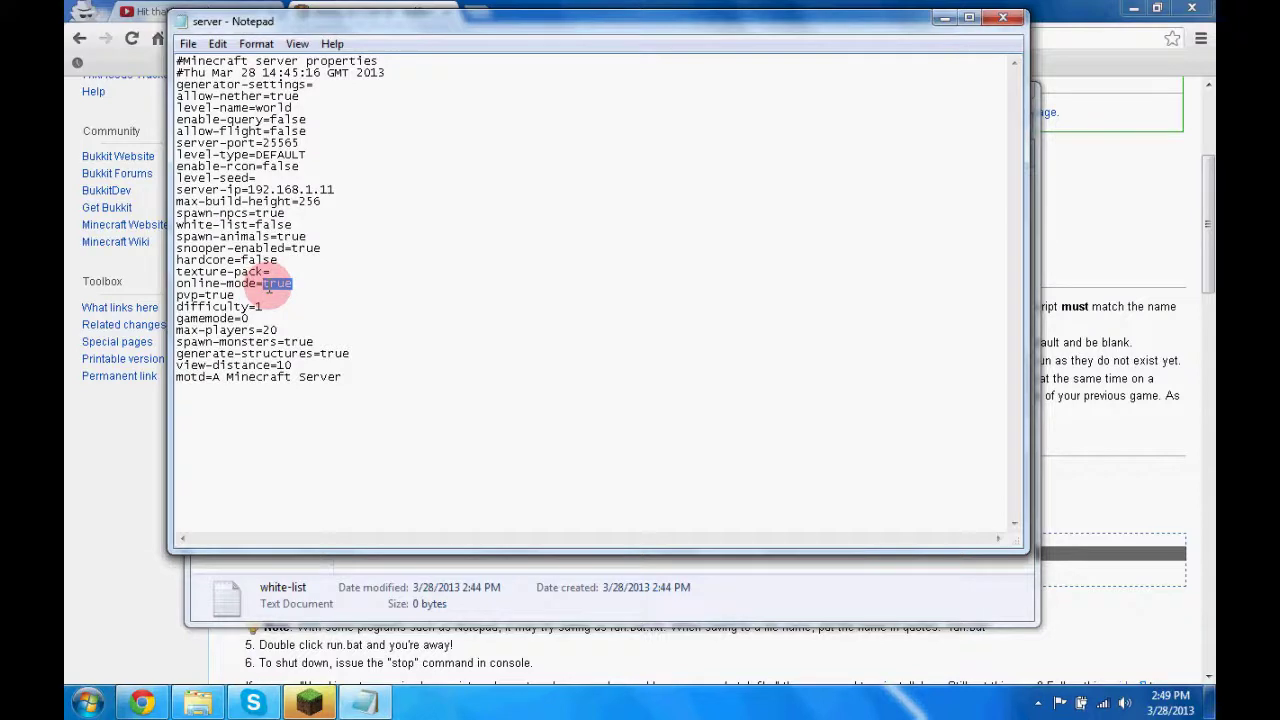
type("false")
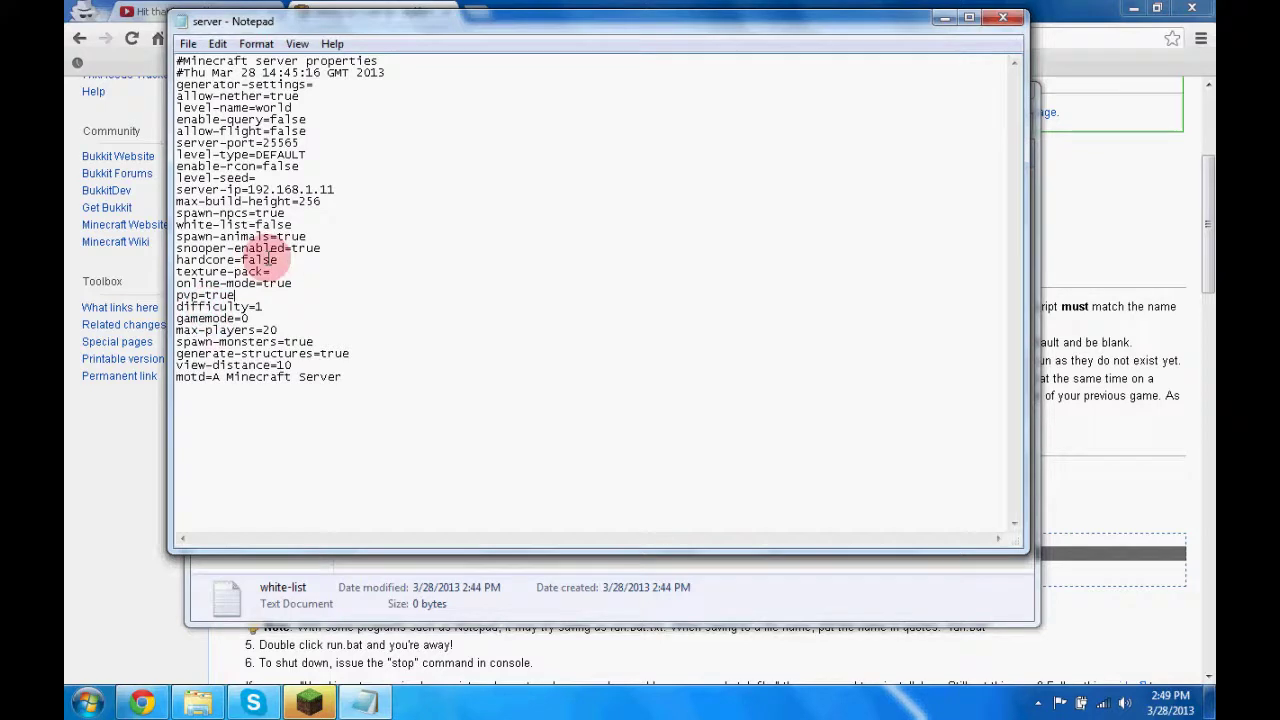
Step: Check the difficulty and gamemode entries, and set max-players to 1
left_click(268, 296)
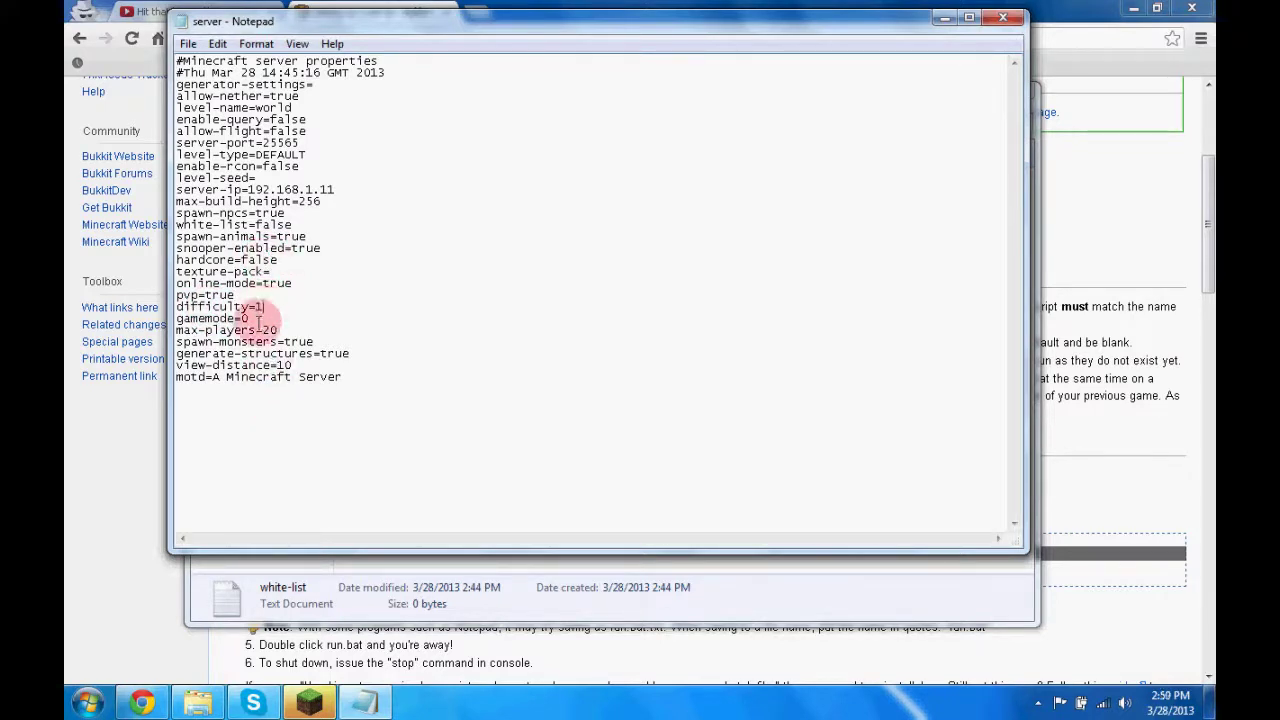
double_click(244, 318)
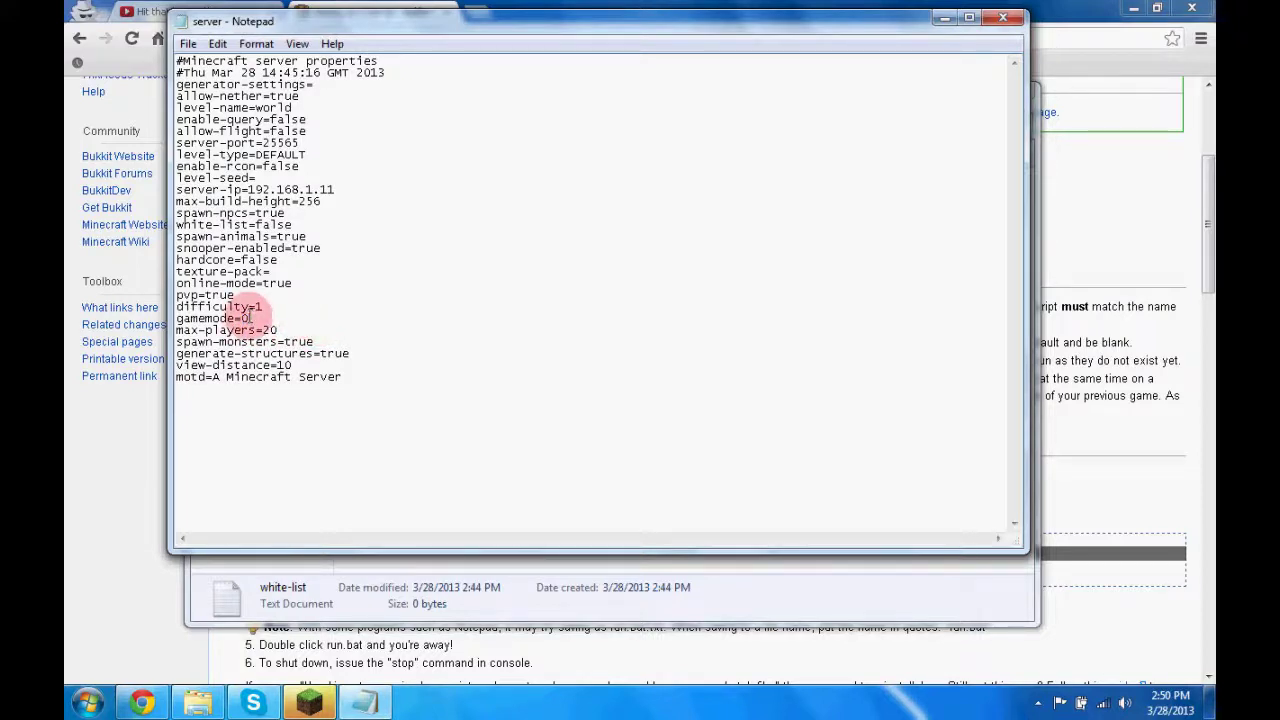
double_click(270, 330)
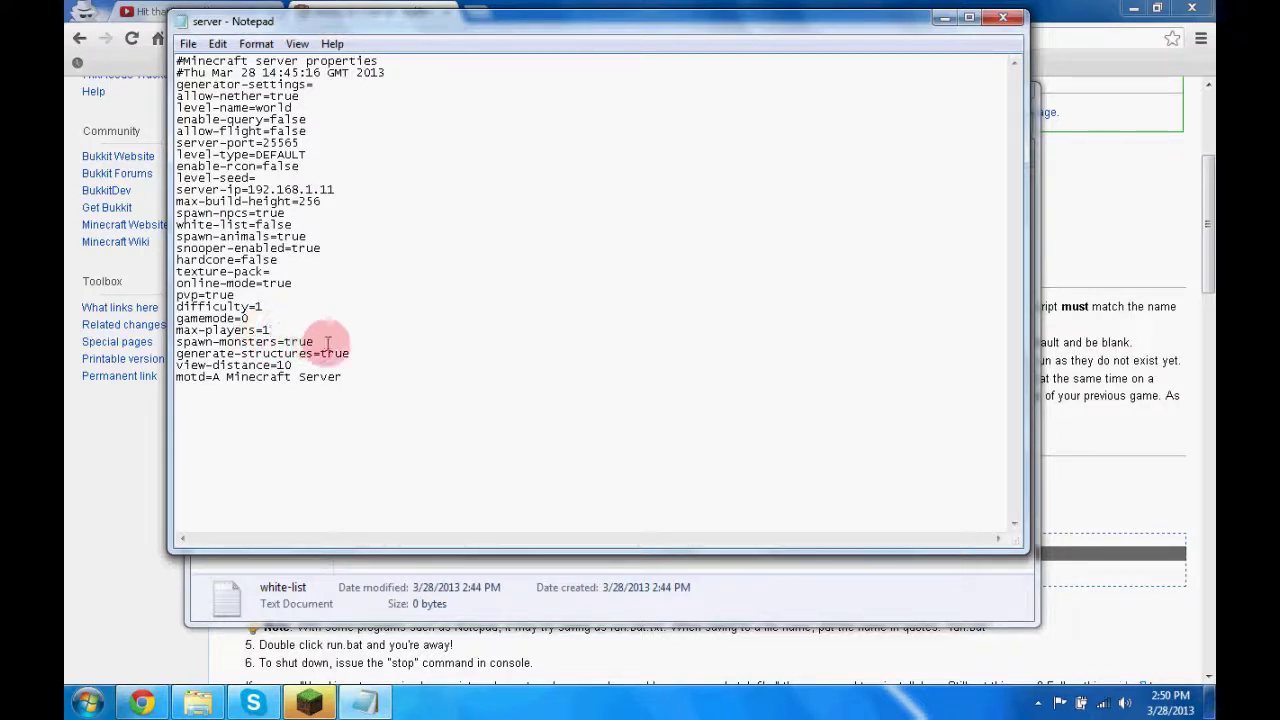
Step: Check the spawn-monsters and generate-structures settings, and set the motd to &aTEST
left_click_drag(328, 343, 285, 343)
left_click(402, 346)
left_click_drag(364, 348, 168, 331)
left_click_drag(346, 379, 229, 381)
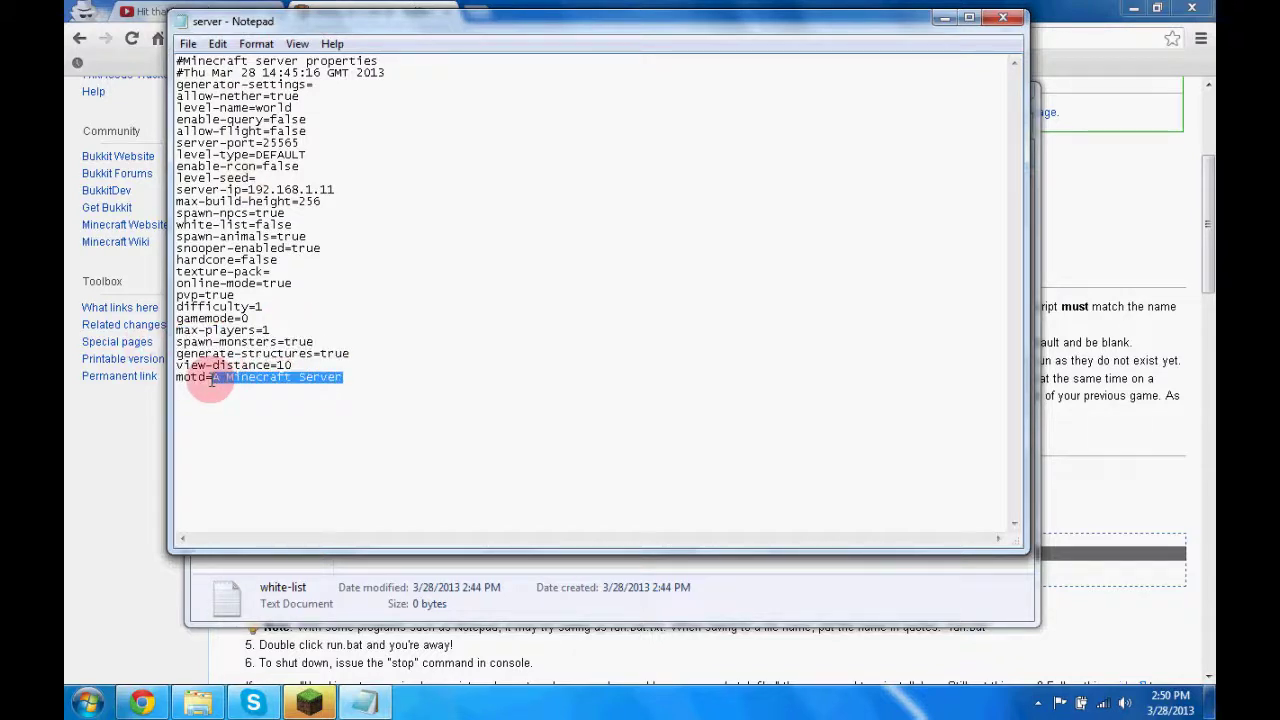
type("TEST")
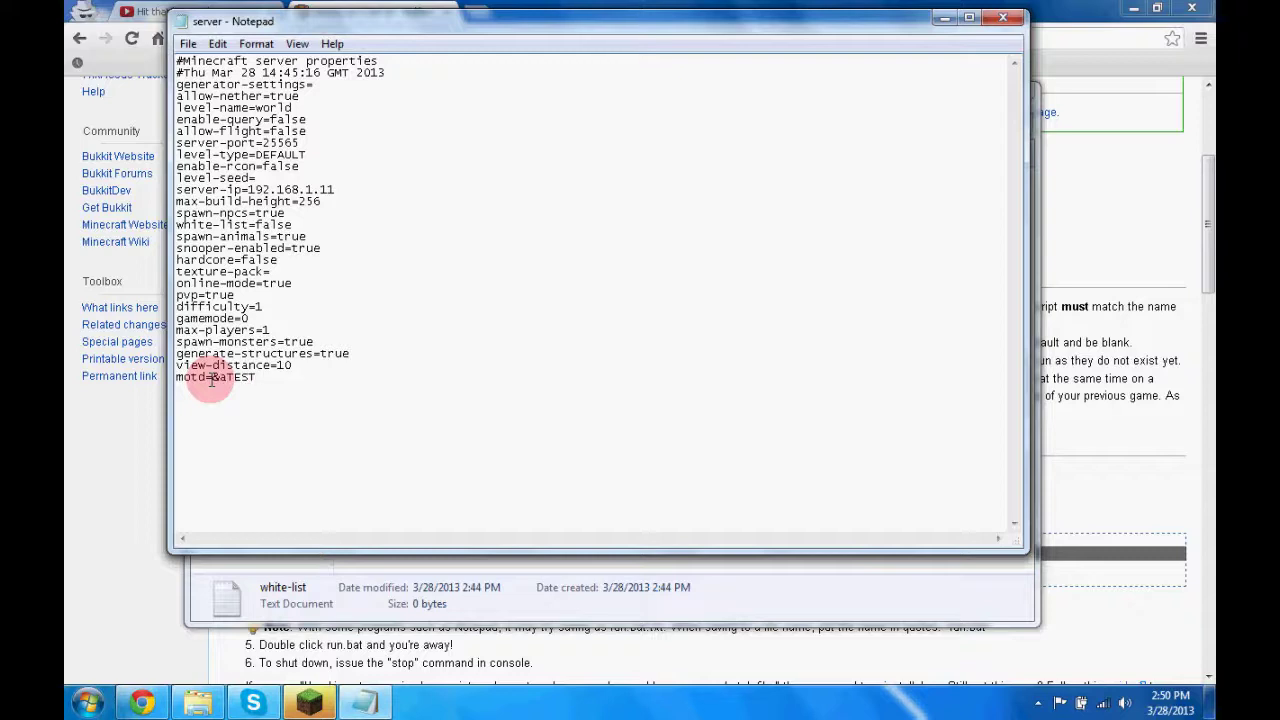
Step: Save and close the server properties file, and start the Minecraft server with the run batch file
left_click(188, 44)
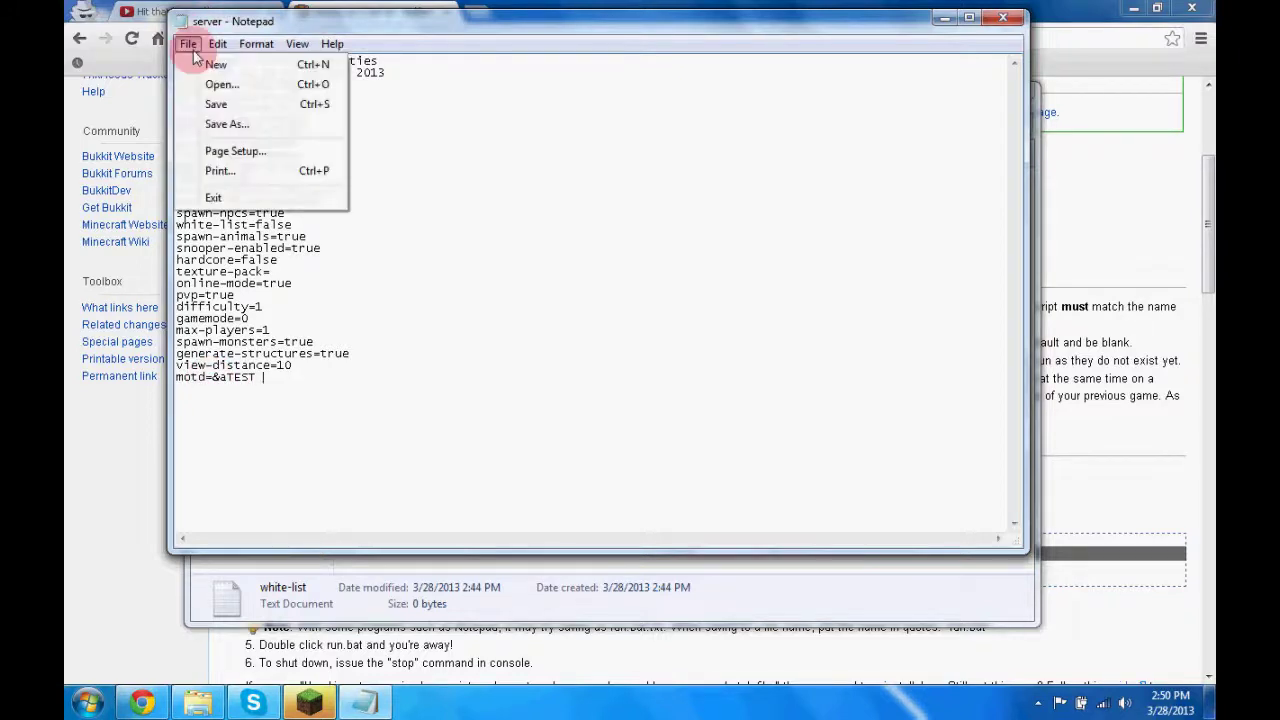
left_click(190, 105)
left_click_drag(336, 189, 248, 189)
left_click(1003, 17)
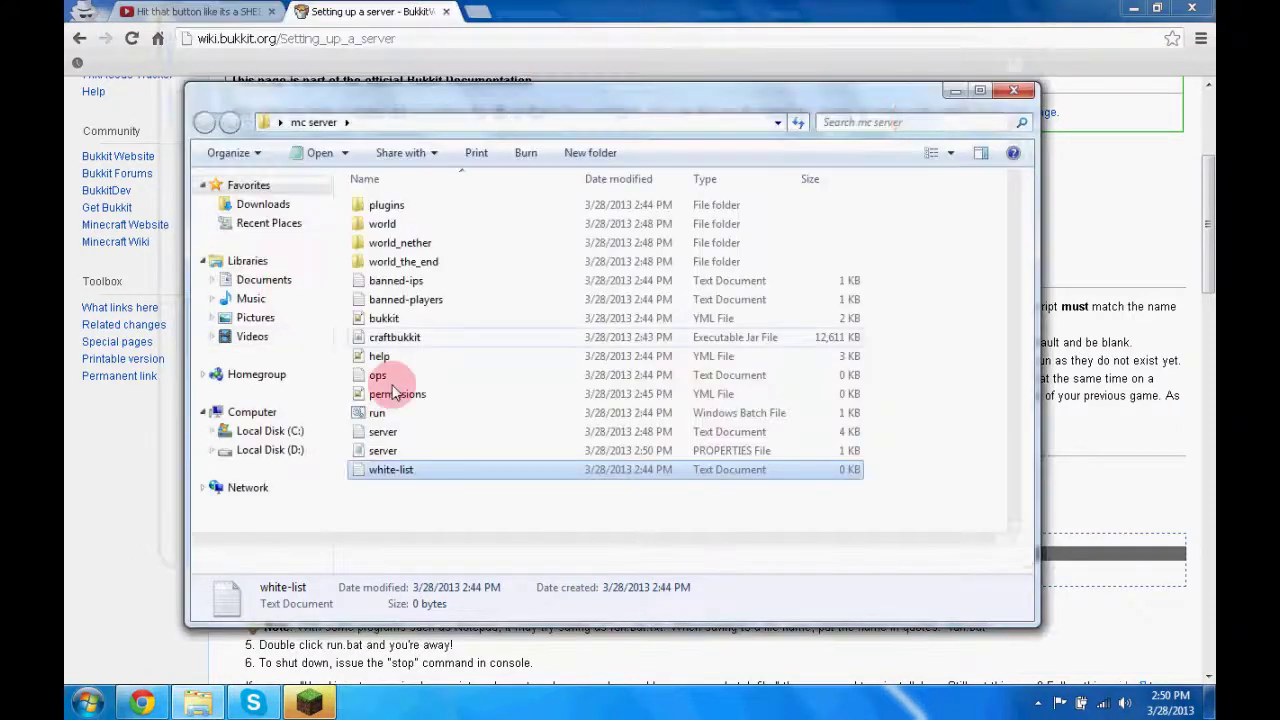
double_click(380, 415)
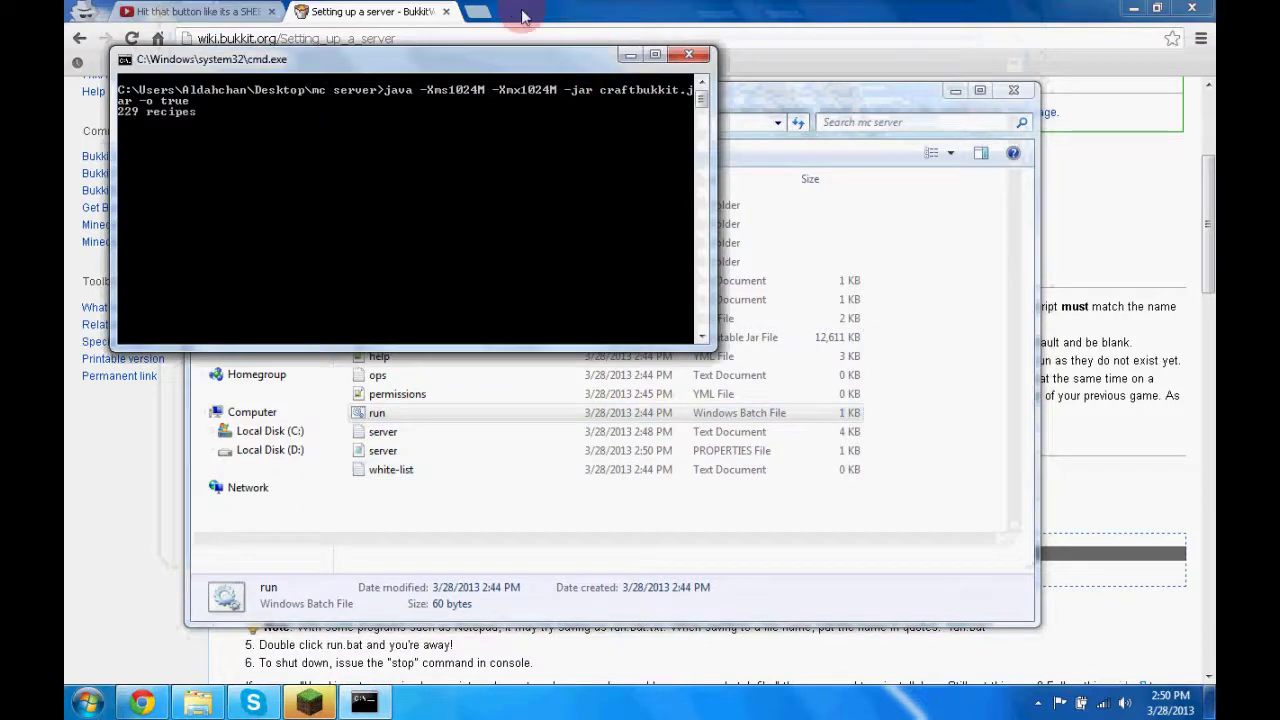
left_click(518, 16)
left_click(479, 12)
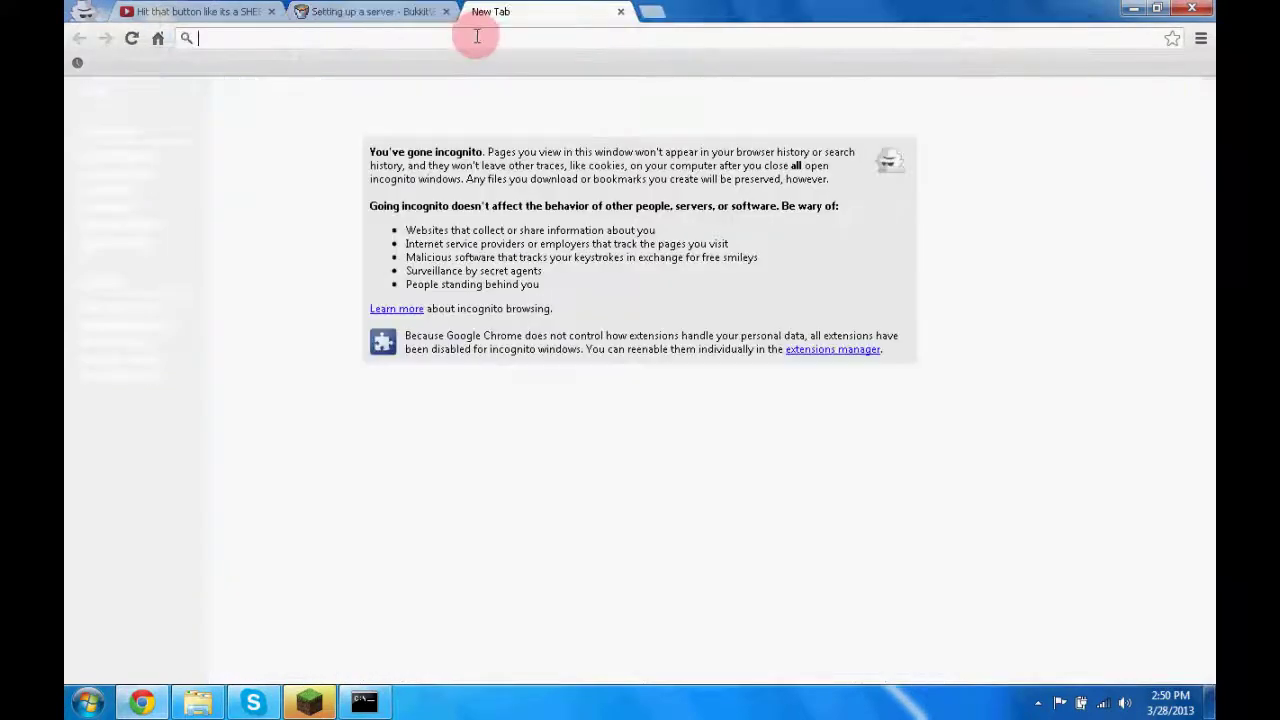
type("what")
key("Return")
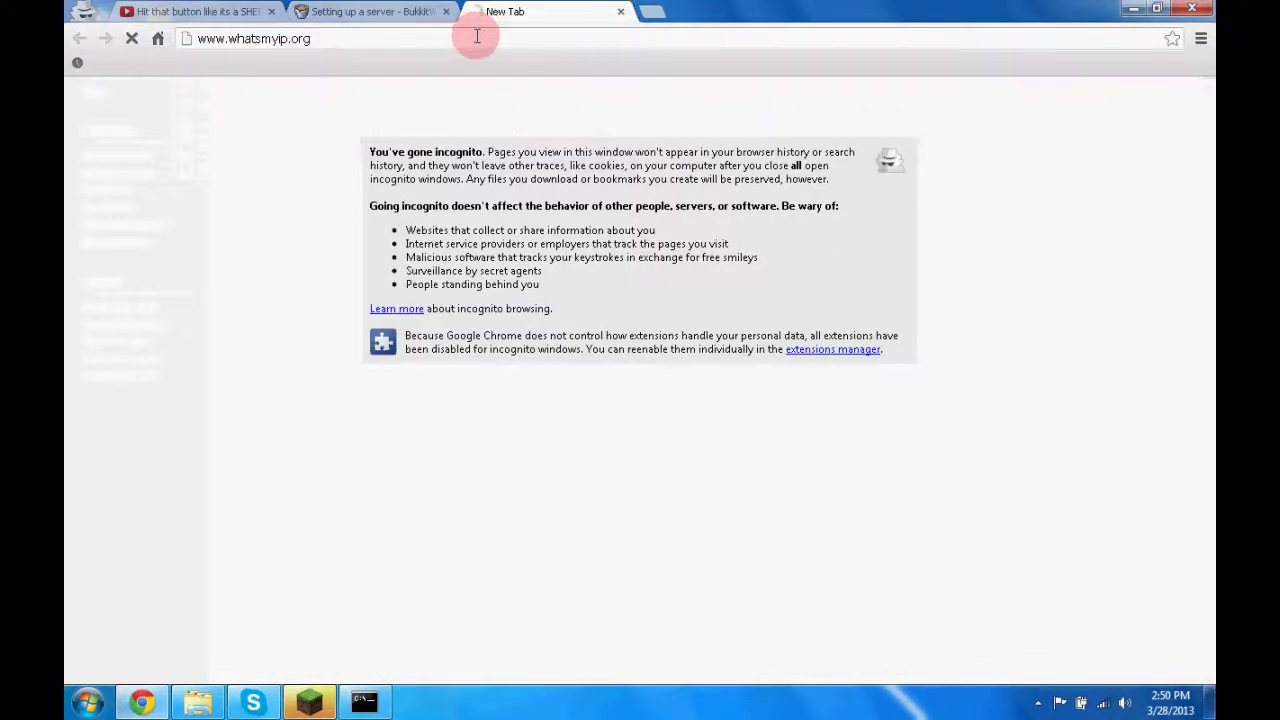
left_click_drag(477, 36, 80, 40)
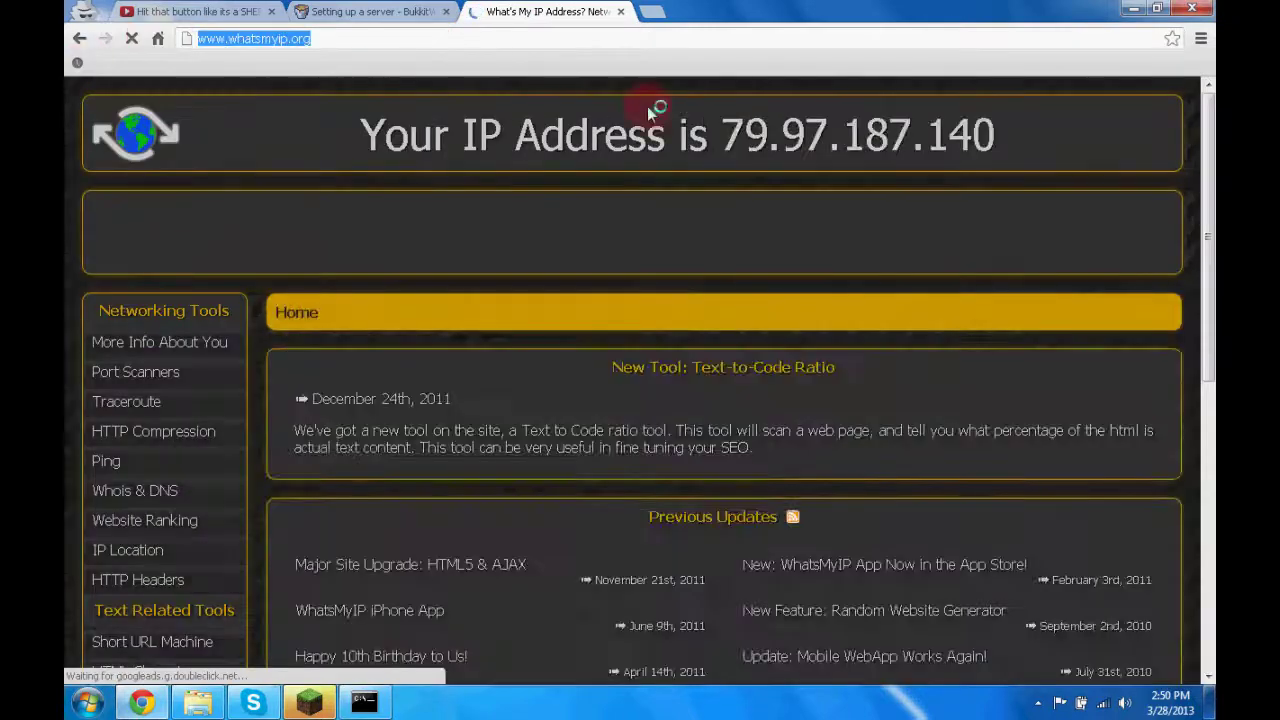
left_click_drag(1037, 146, 715, 140)
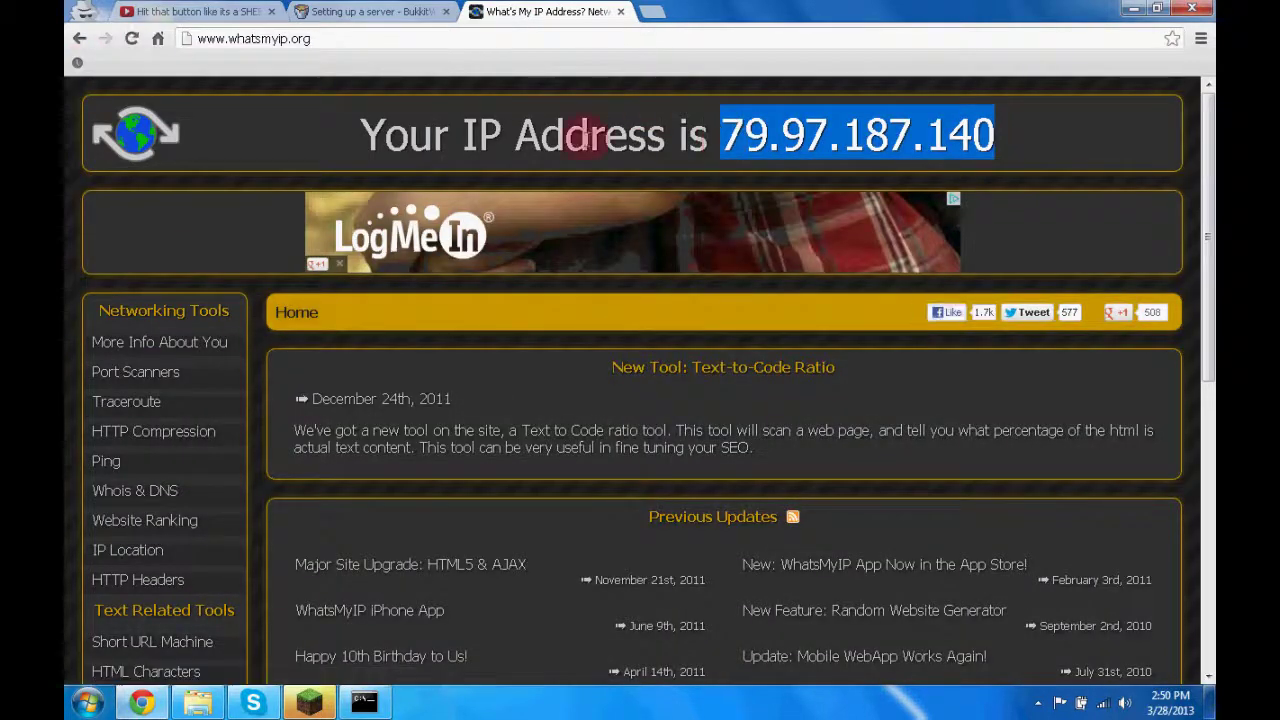
right_click(891, 146)
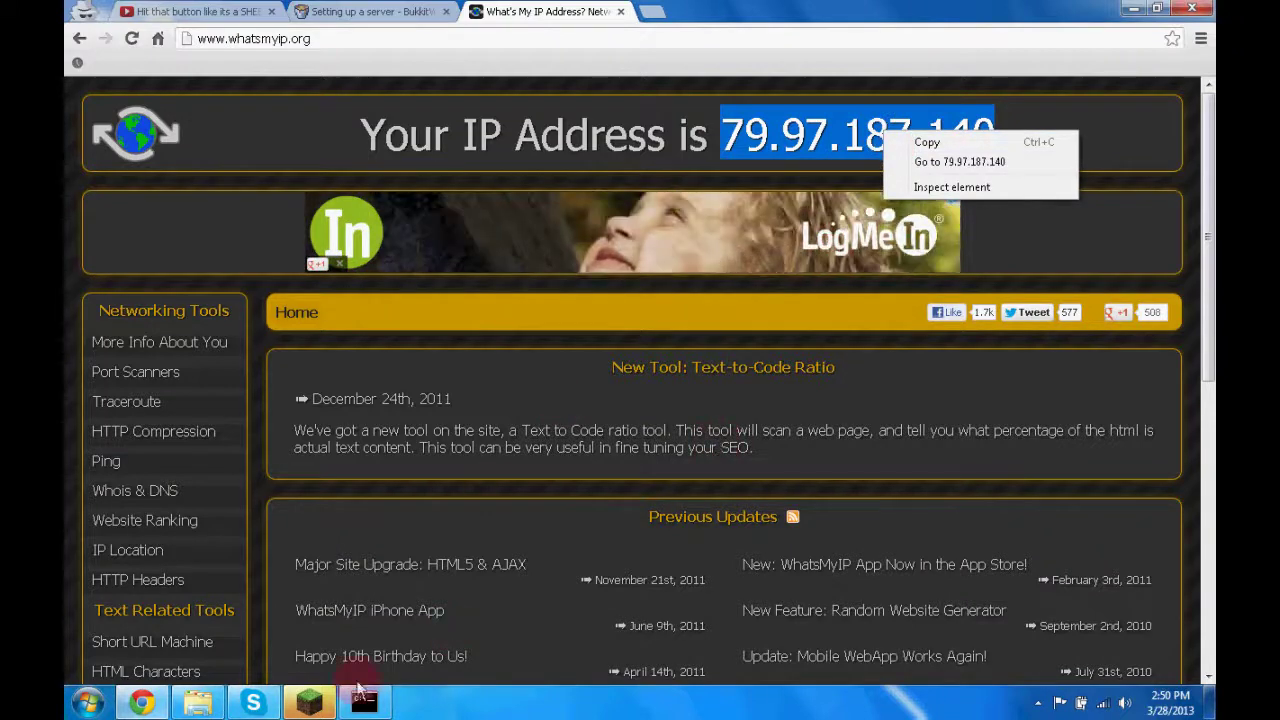
Step: Switch to the Minecraft Launcher, enter the account password and log in
left_click(310, 703)
left_click(915, 522)
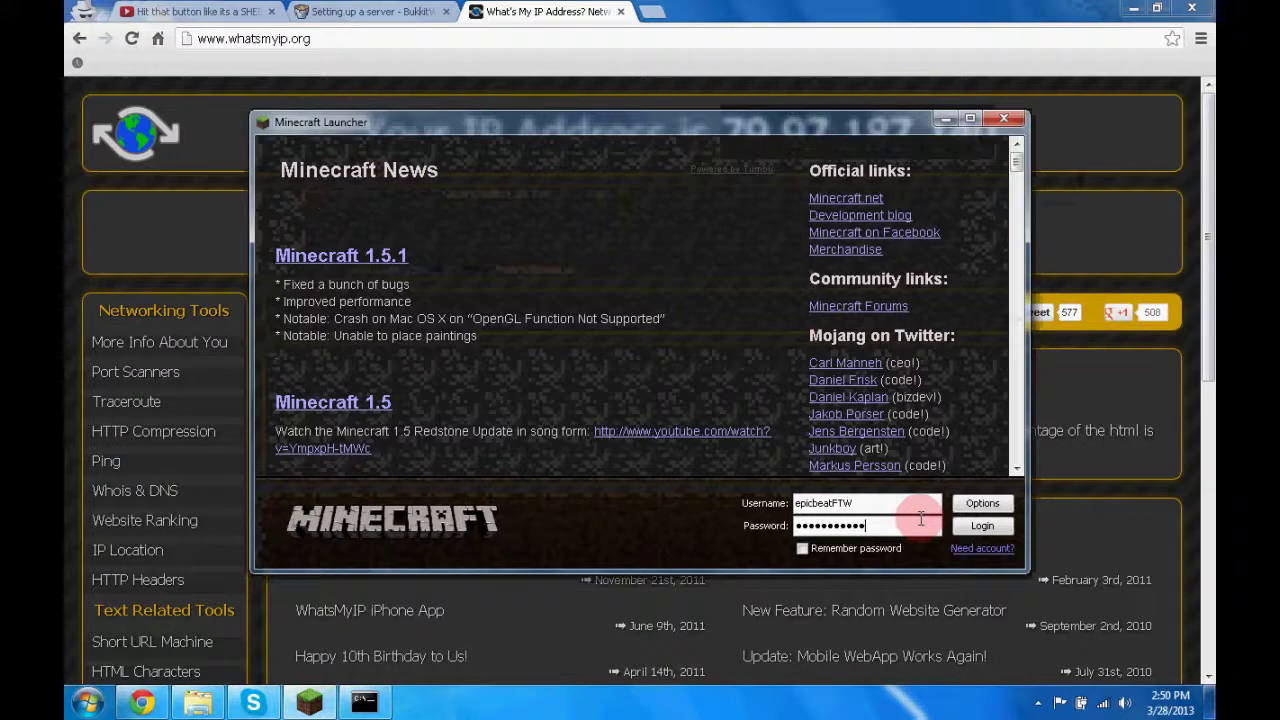
type("••")
key("Return")
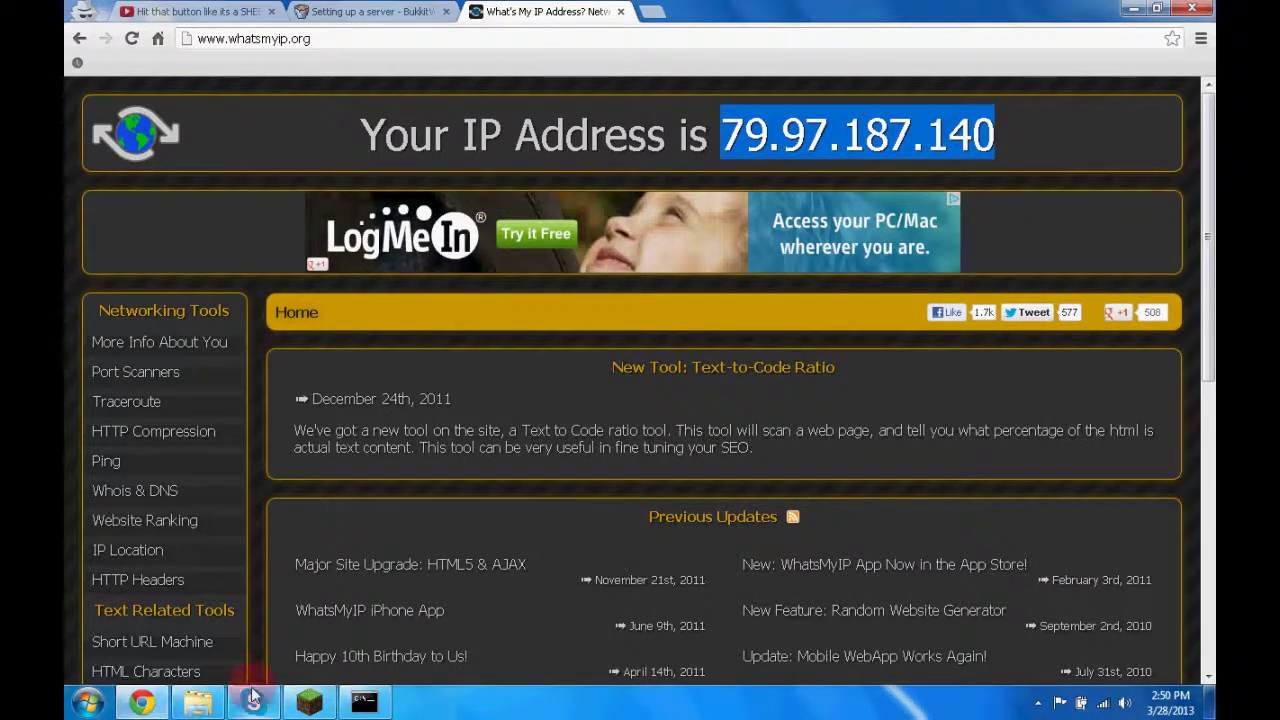
Step: Reopen the server properties file and compare its server-ip value with the public IP address on the website, then close the file
left_click(197, 703)
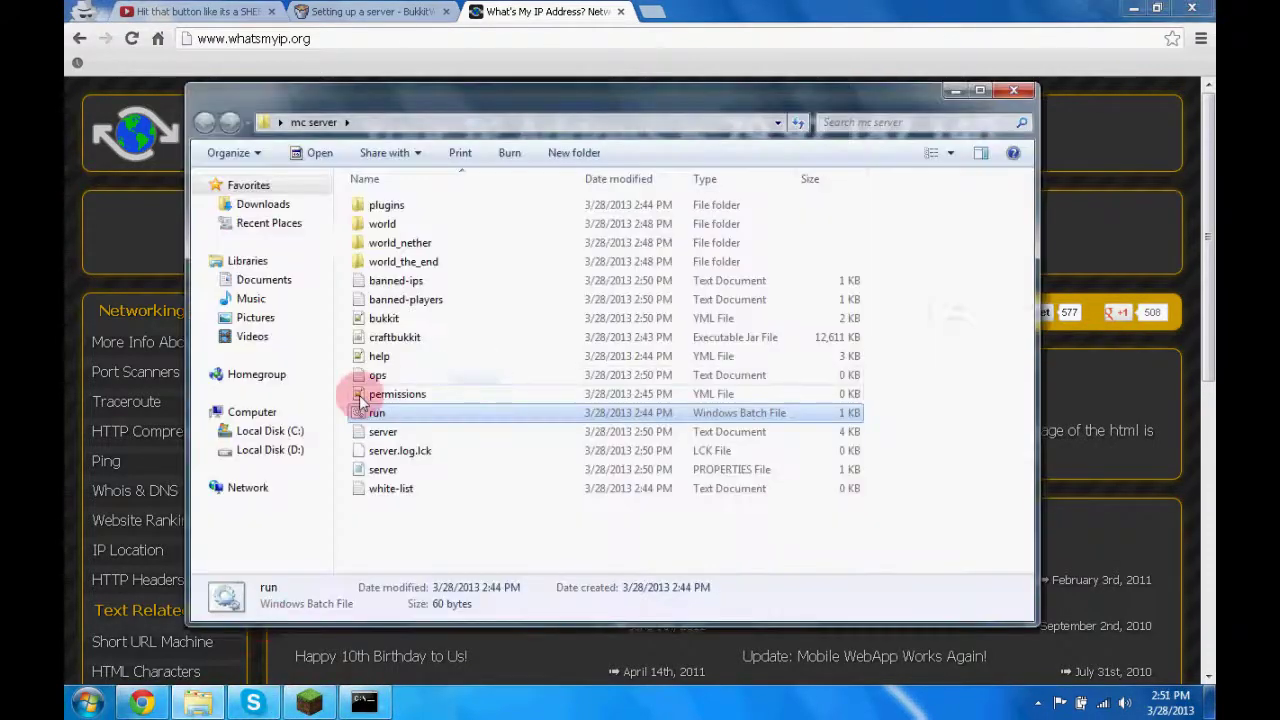
double_click(385, 467)
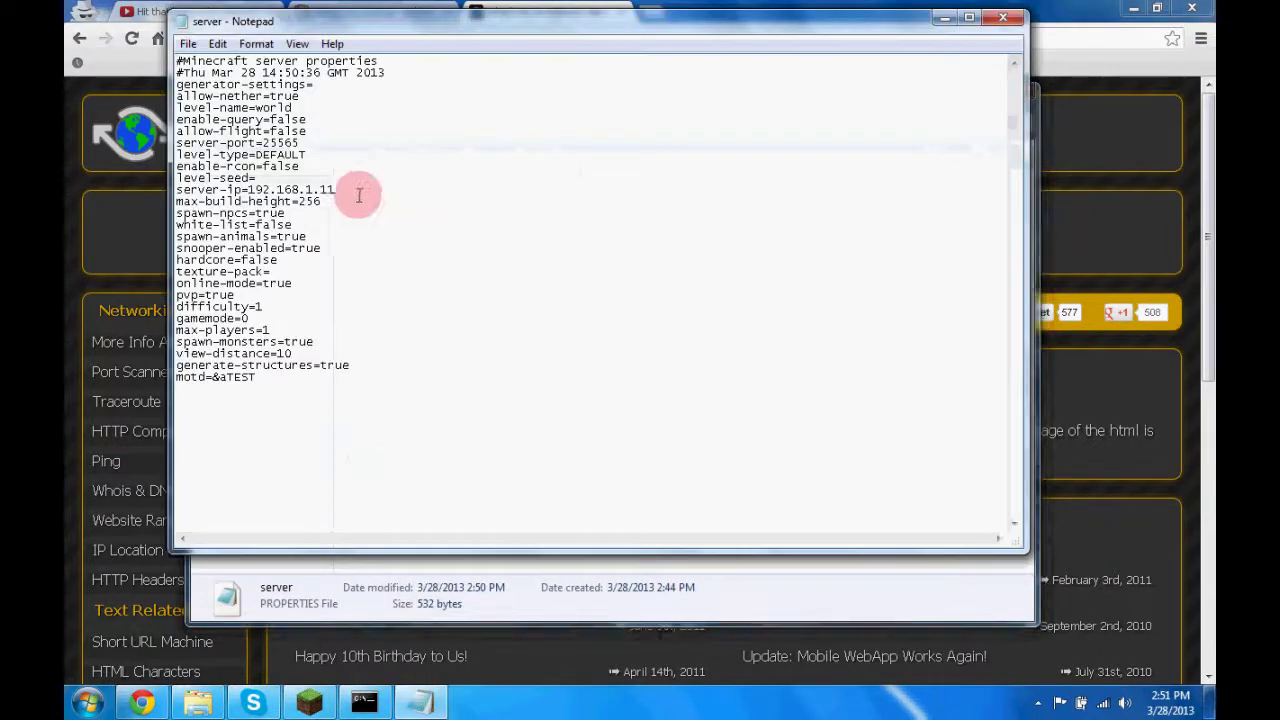
left_click_drag(336, 189, 248, 189)
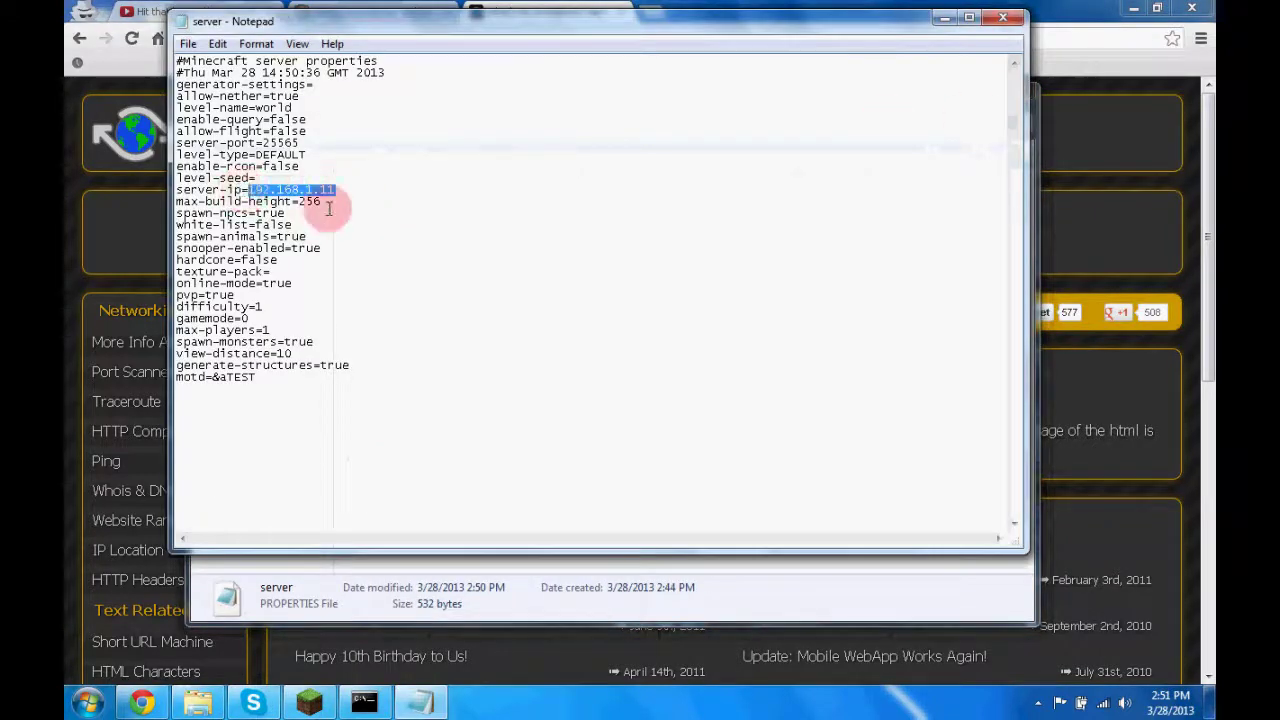
left_click(1063, 129)
left_click_drag(994, 131, 720, 131)
left_click(420, 703)
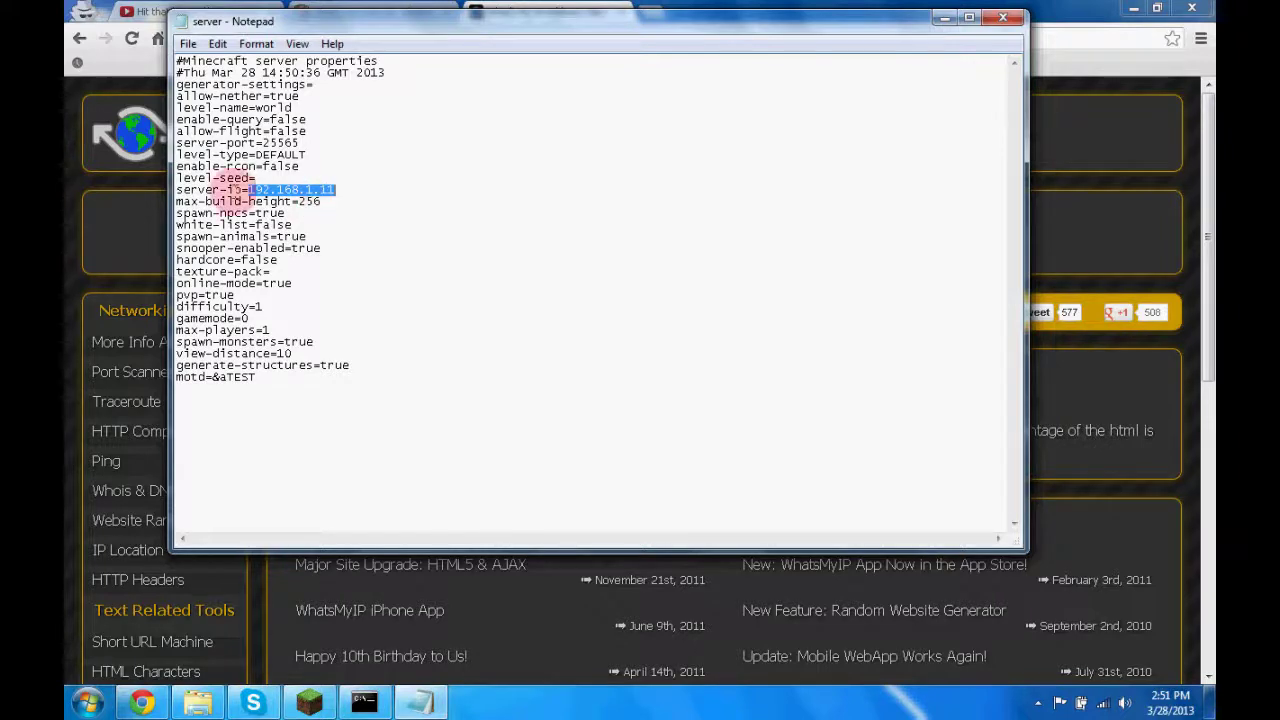
left_click(1004, 18)
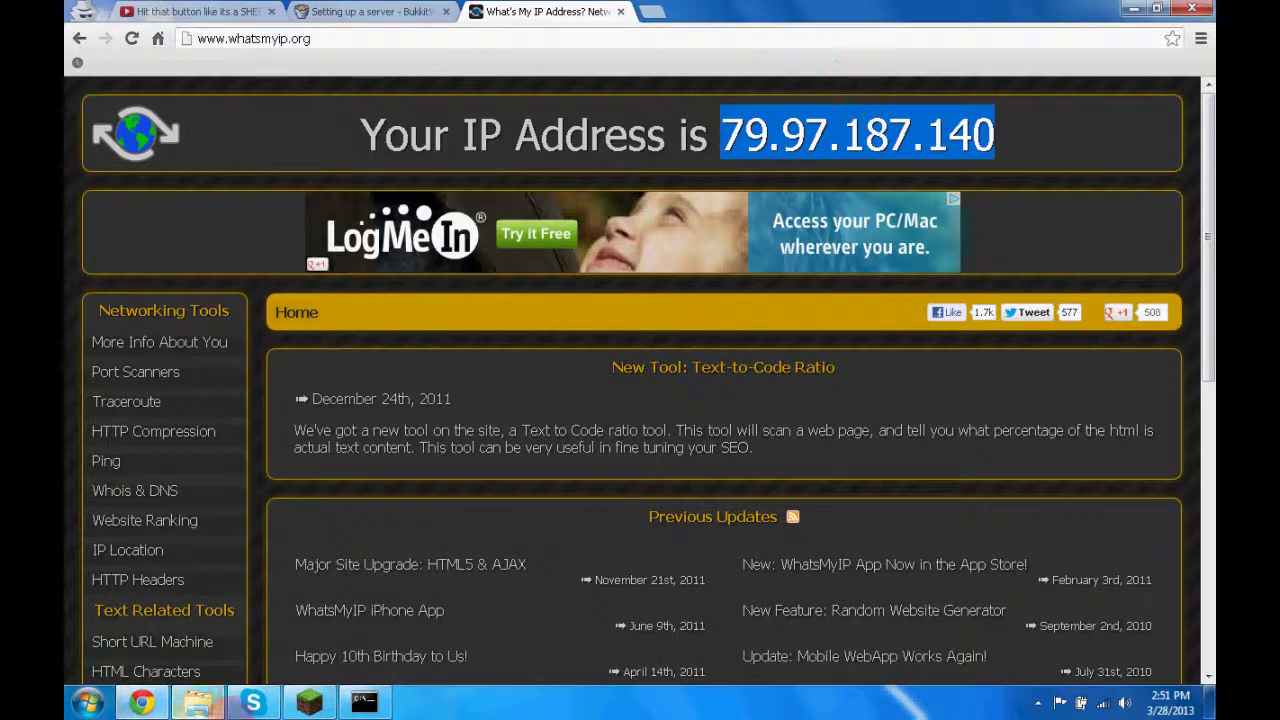
Step: Bring up the server console and join the server in Minecraft through Direct Connect at 192.168.1.11
left_click(360, 704)
left_click(322, 706)
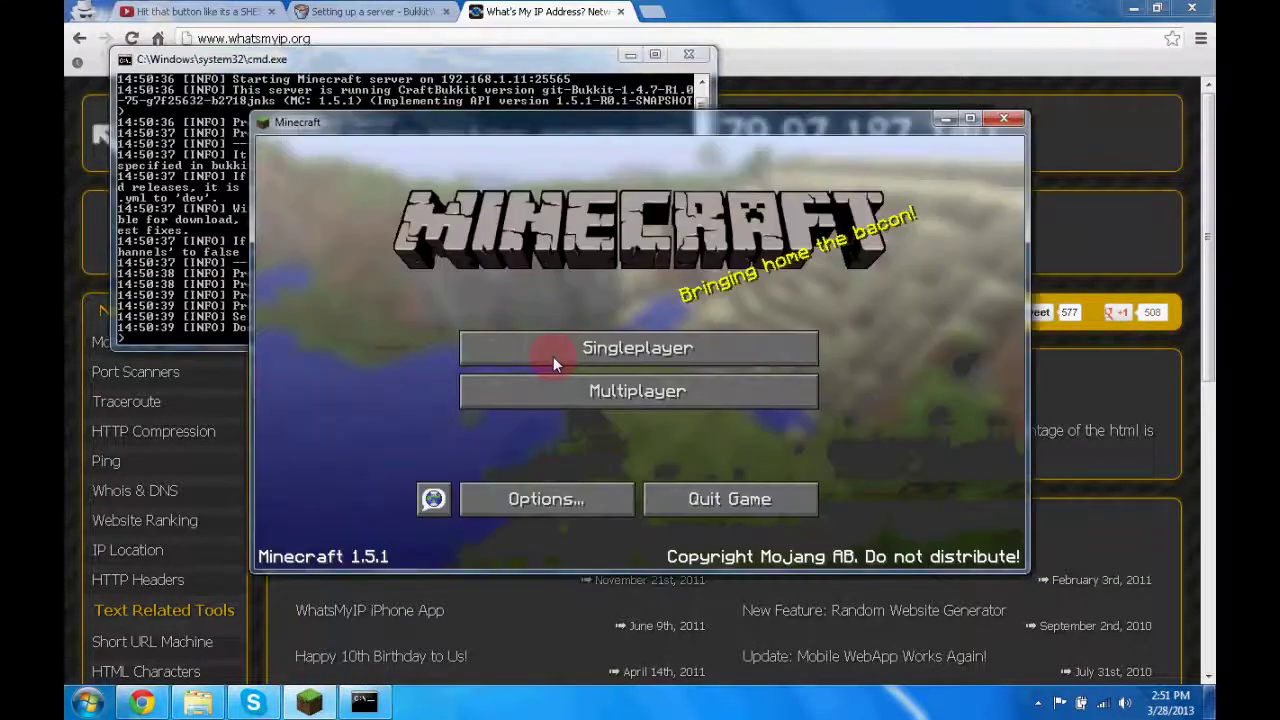
left_click(672, 462)
left_click(640, 491)
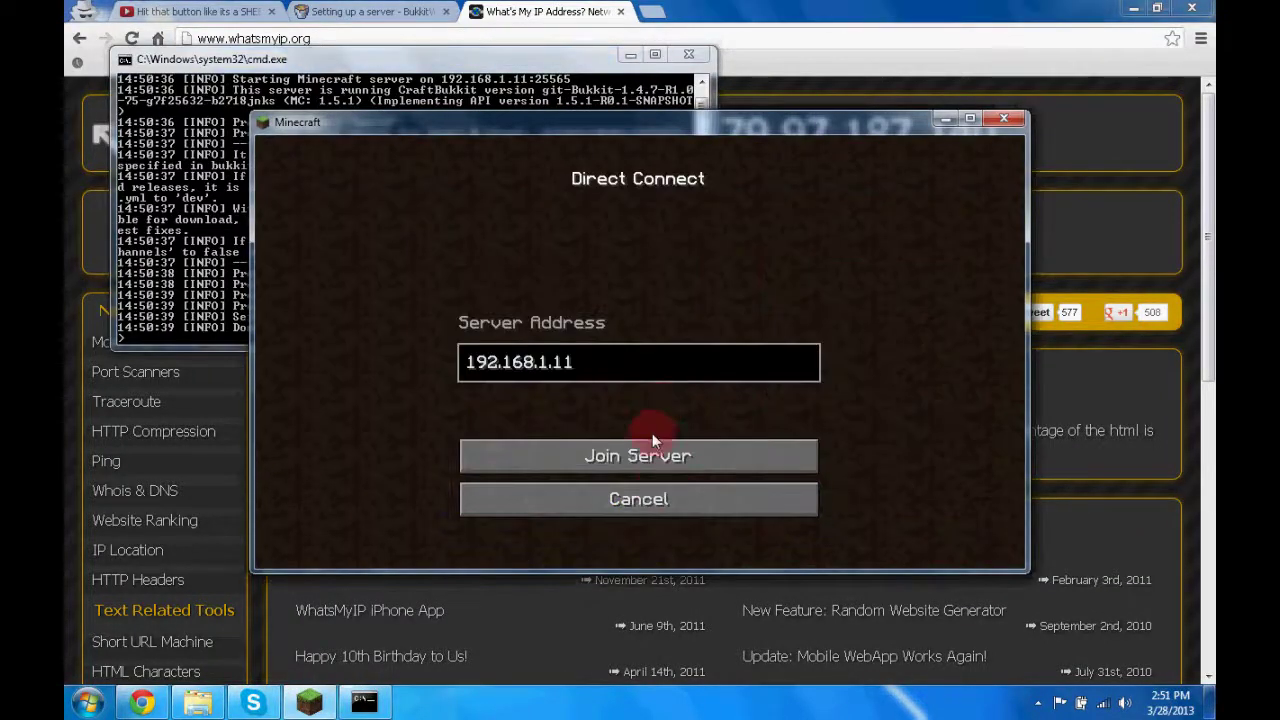
left_click(636, 455)
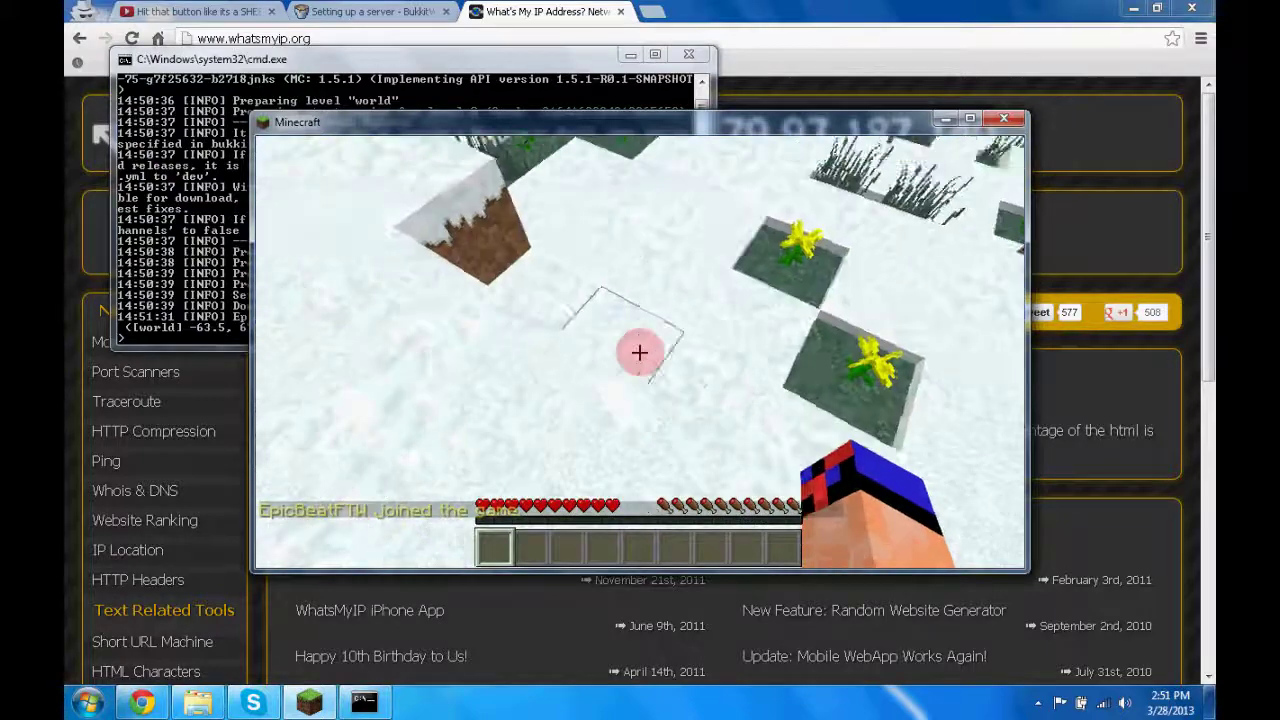
Step: Test the server world by digging at the snowy ground and walking past the sheep into the ravine
left_click(640, 352)
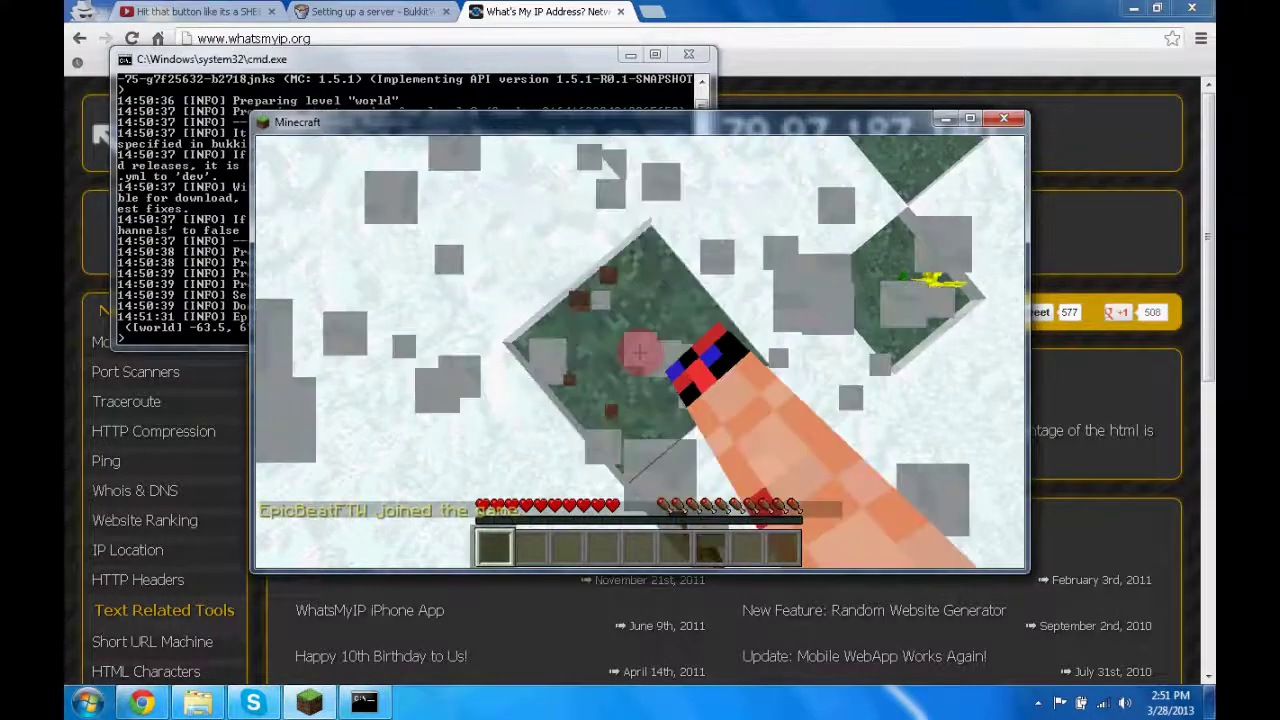
left_click(640, 352)
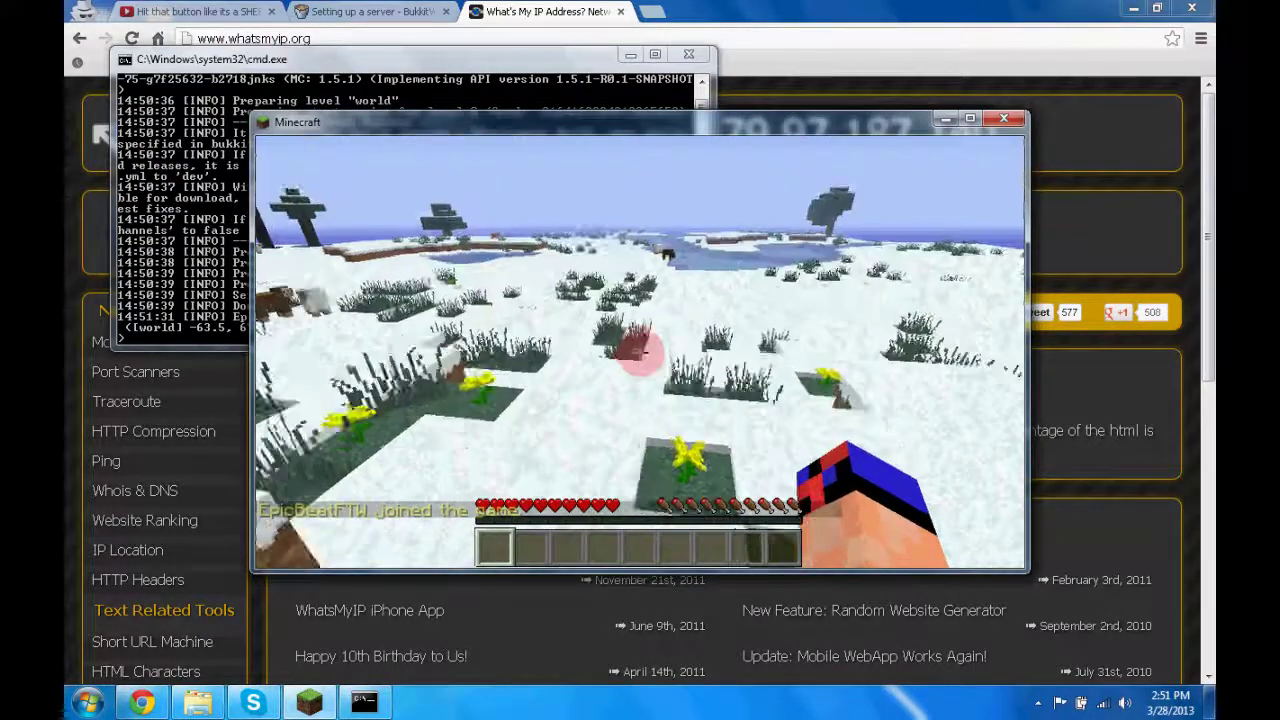
left_click(640, 352)
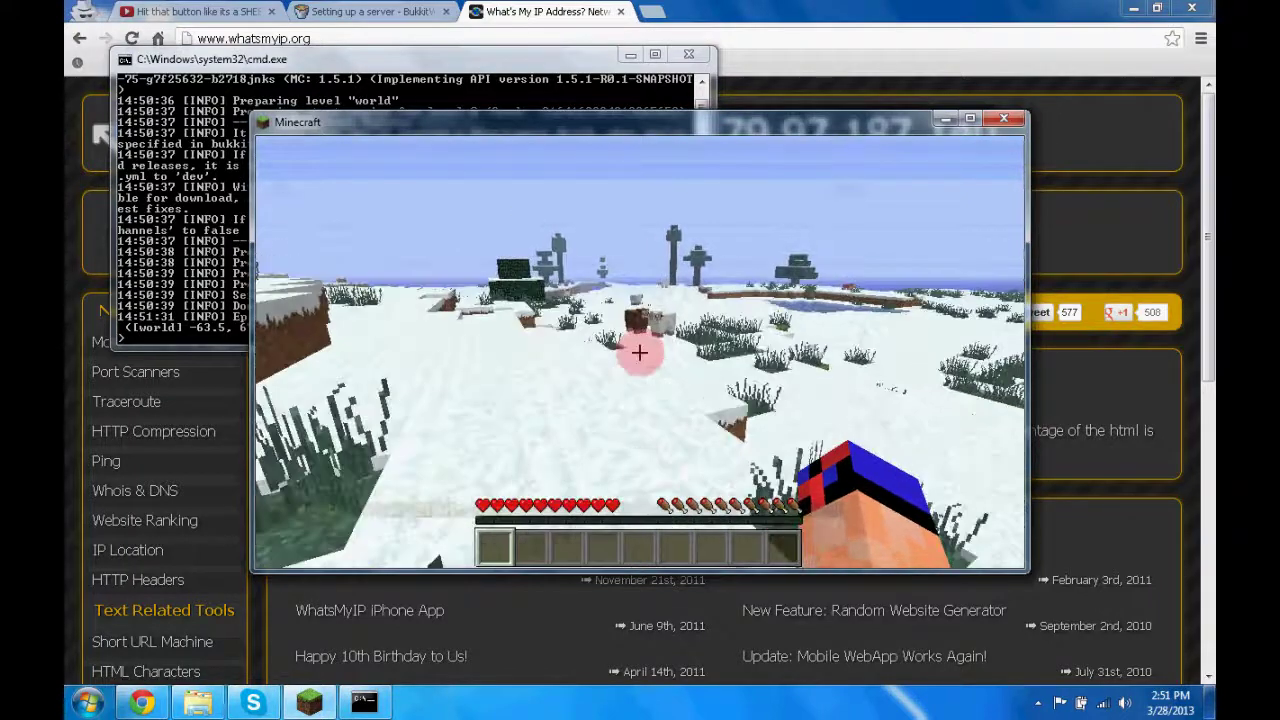
key("w")
left_click(640, 352)
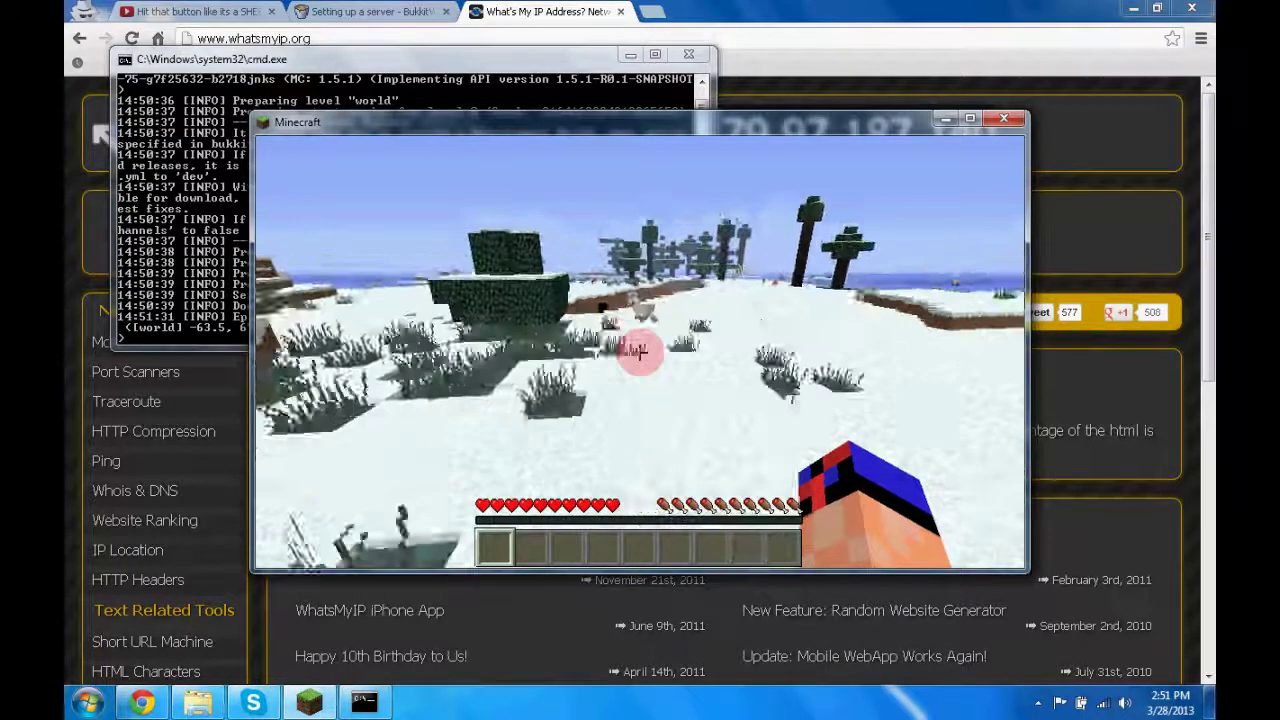
key("w")
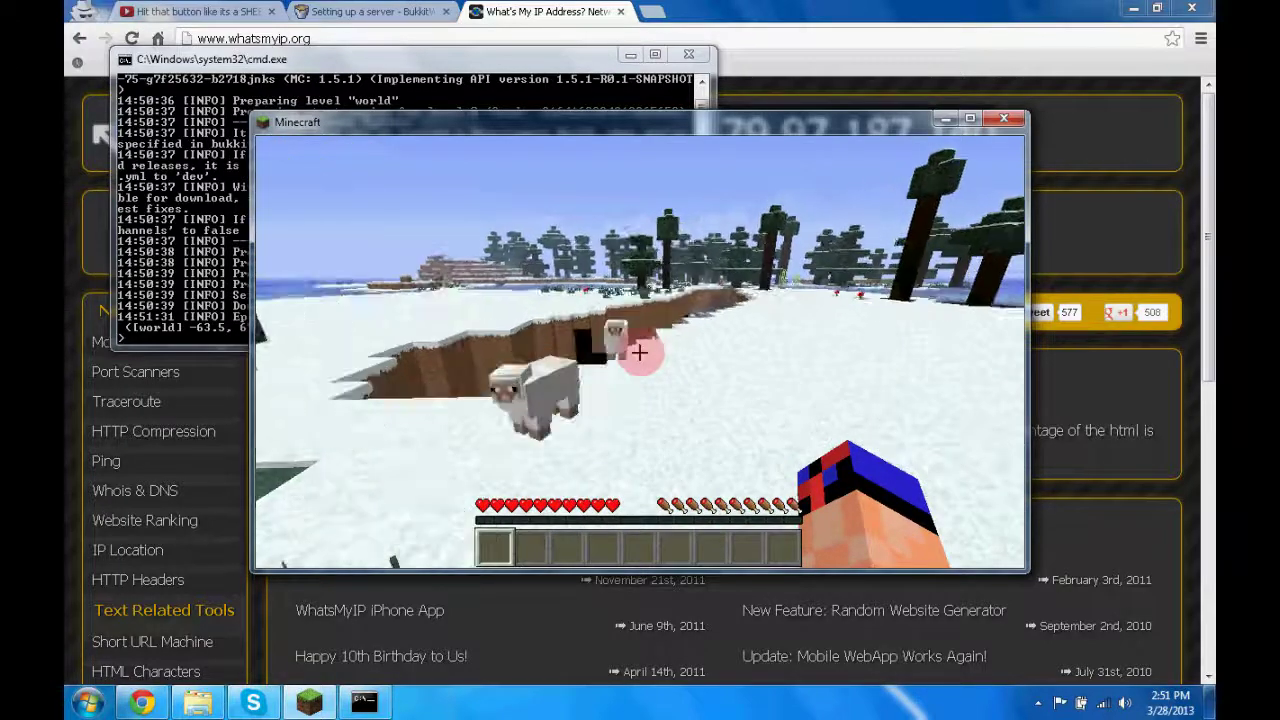
key("w")
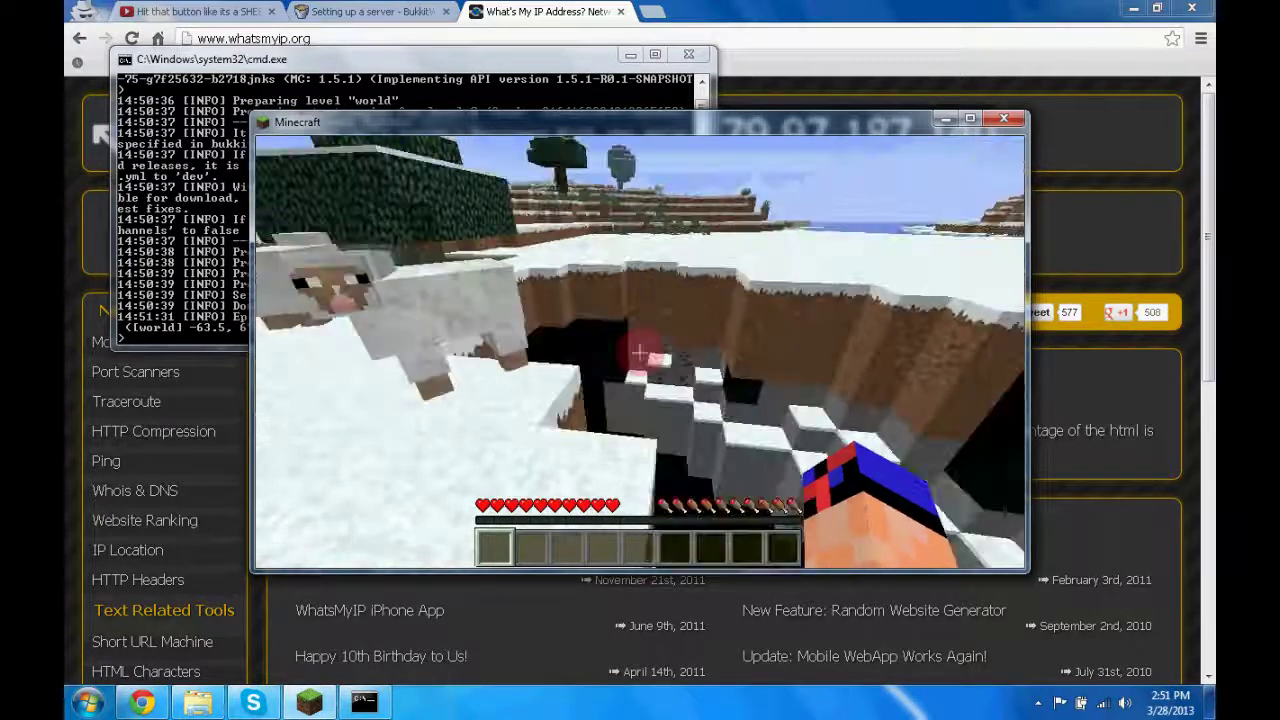
key("w")
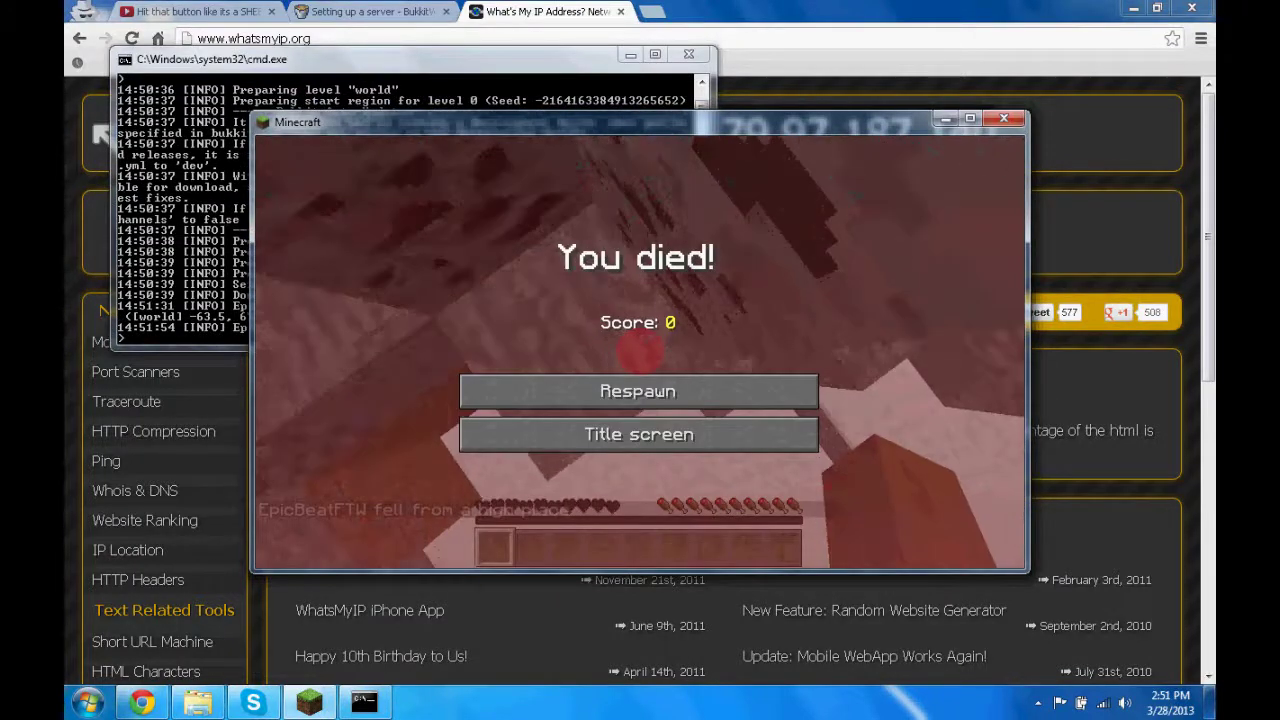
Step: Respawn the player and explore the snowy terrain by walking and jumping over the ledges
left_click(633, 382)
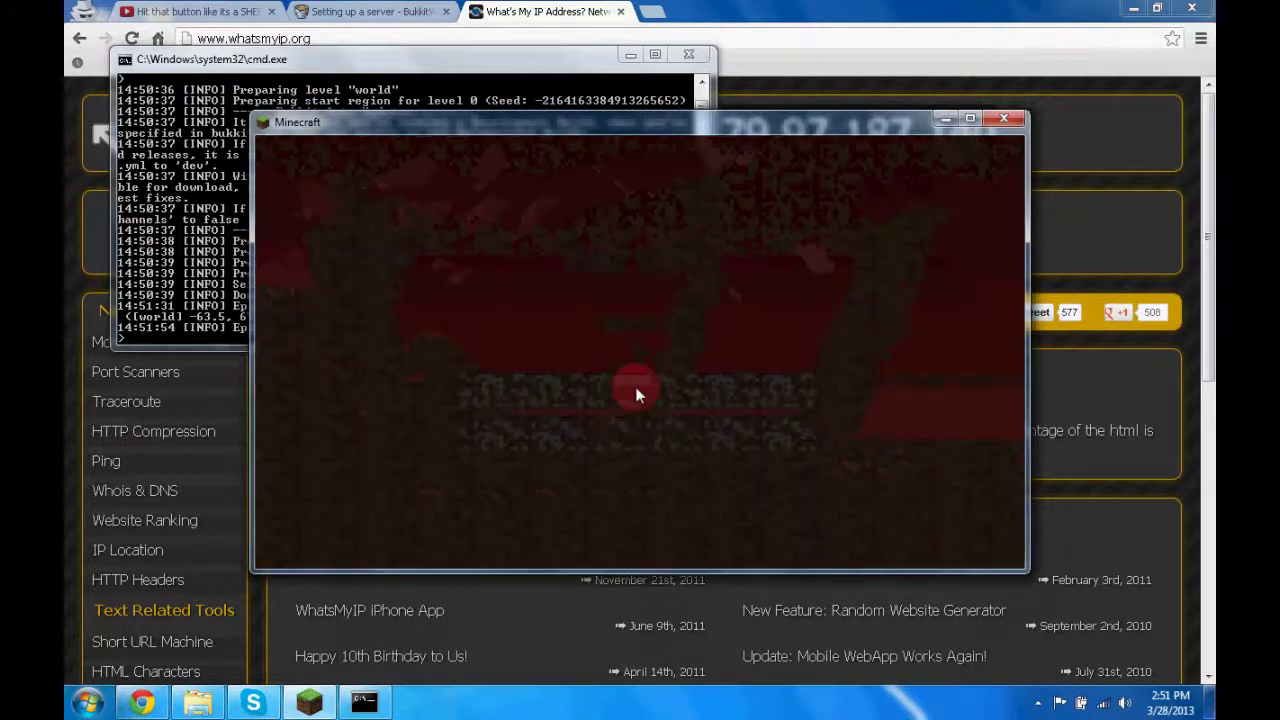
key("w")
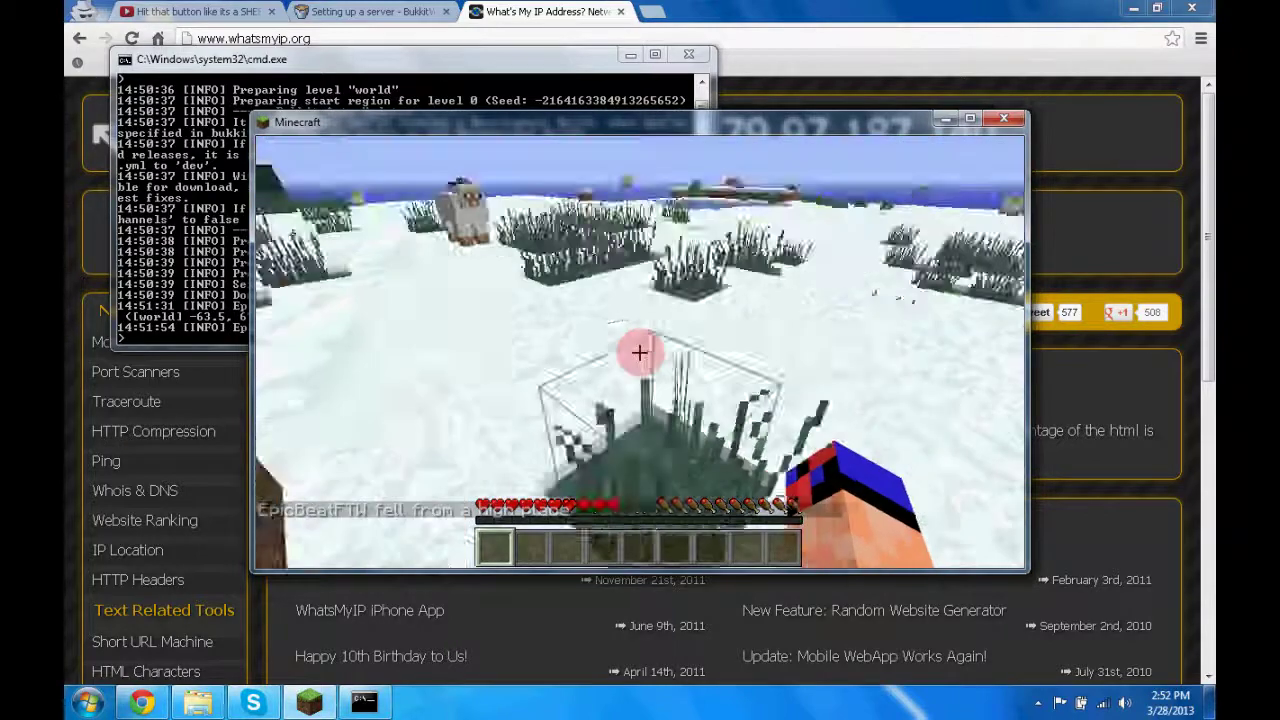
key("w")
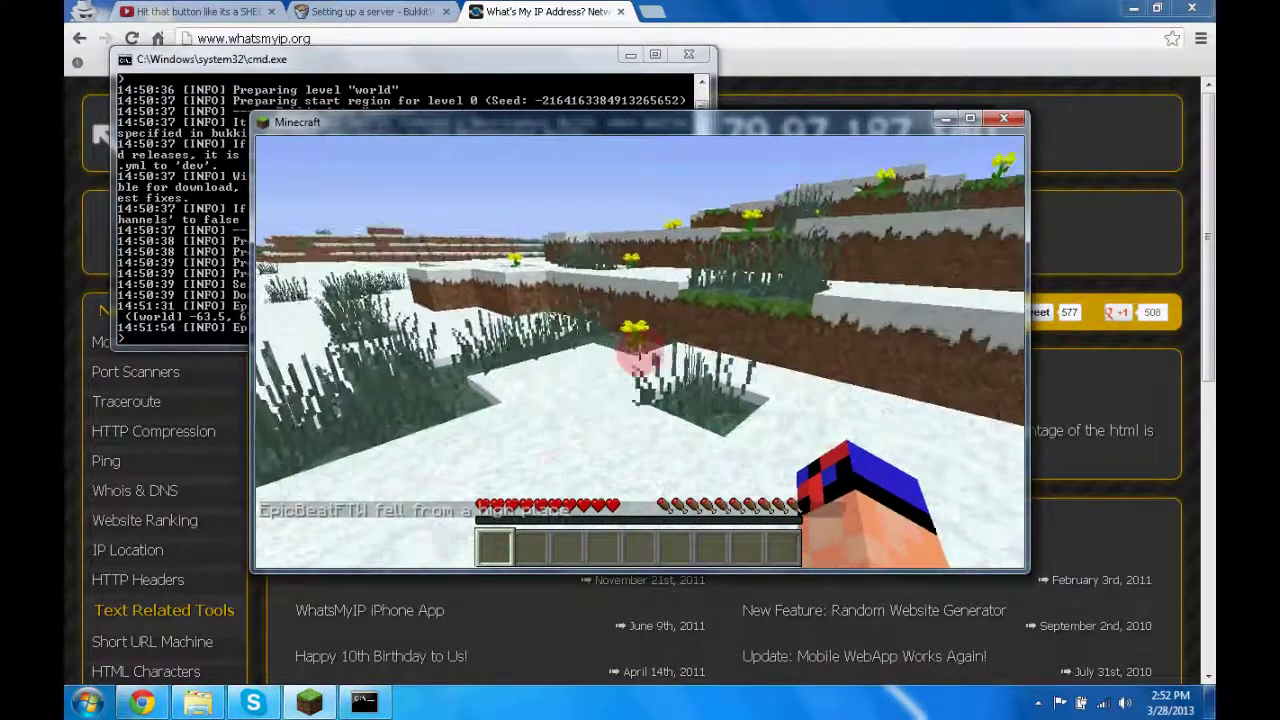
key("w")
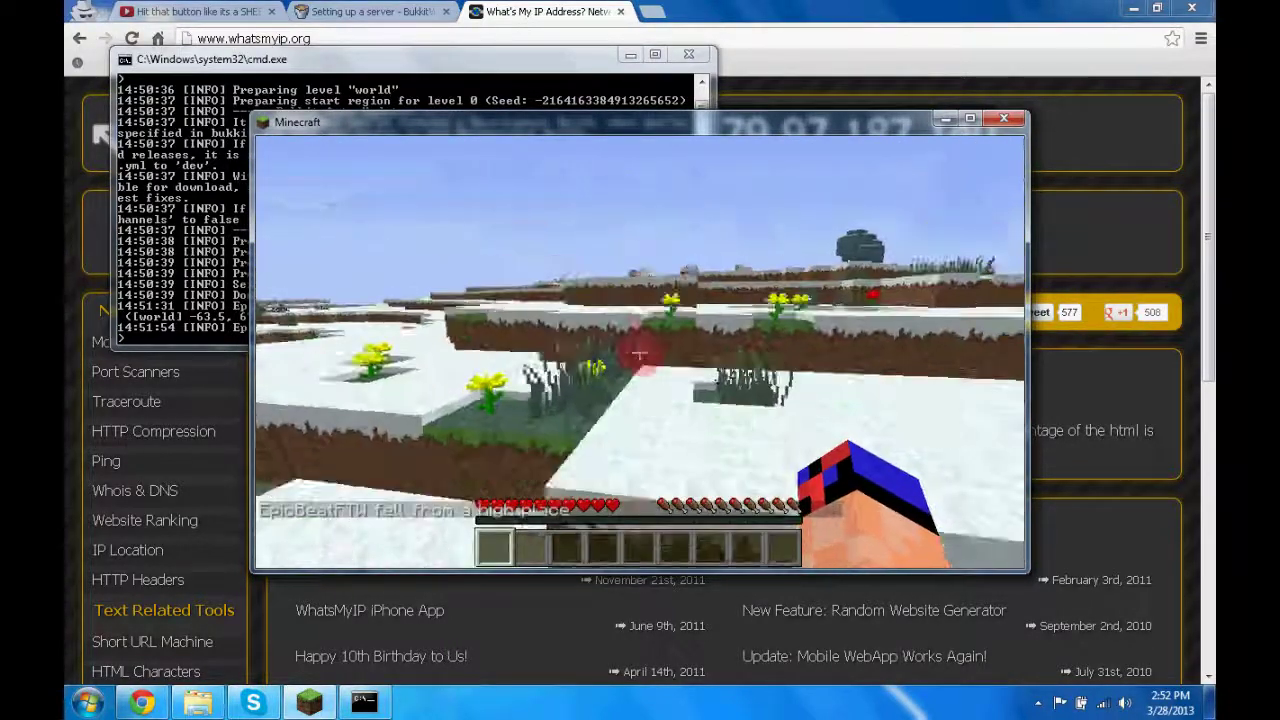
key("w")
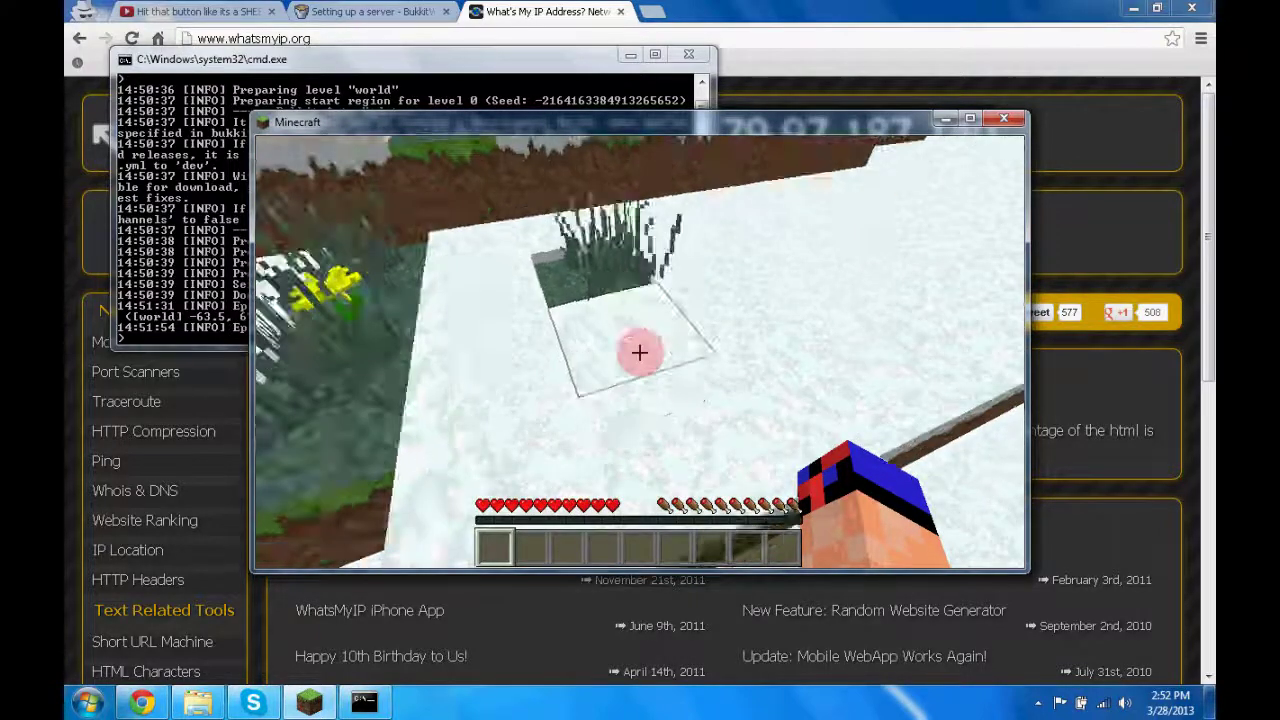
key("w")
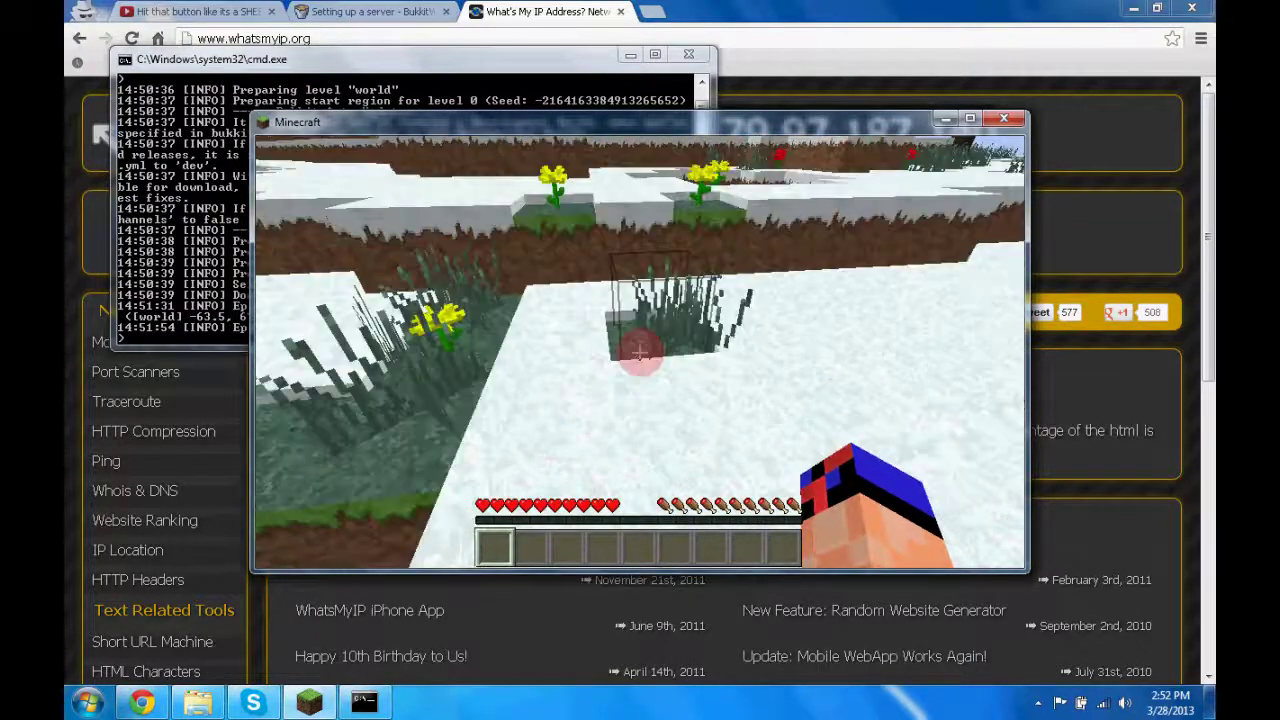
key("space")
key("w")
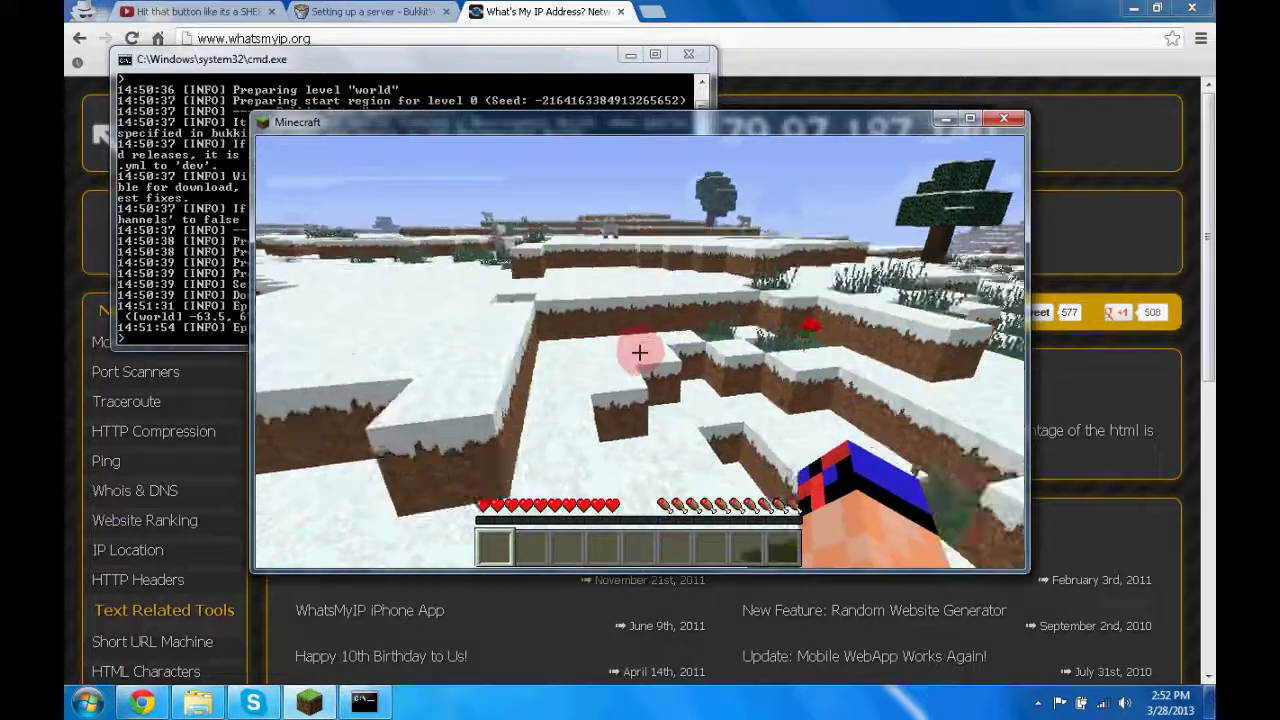
key("space")
key("space")
key("space")
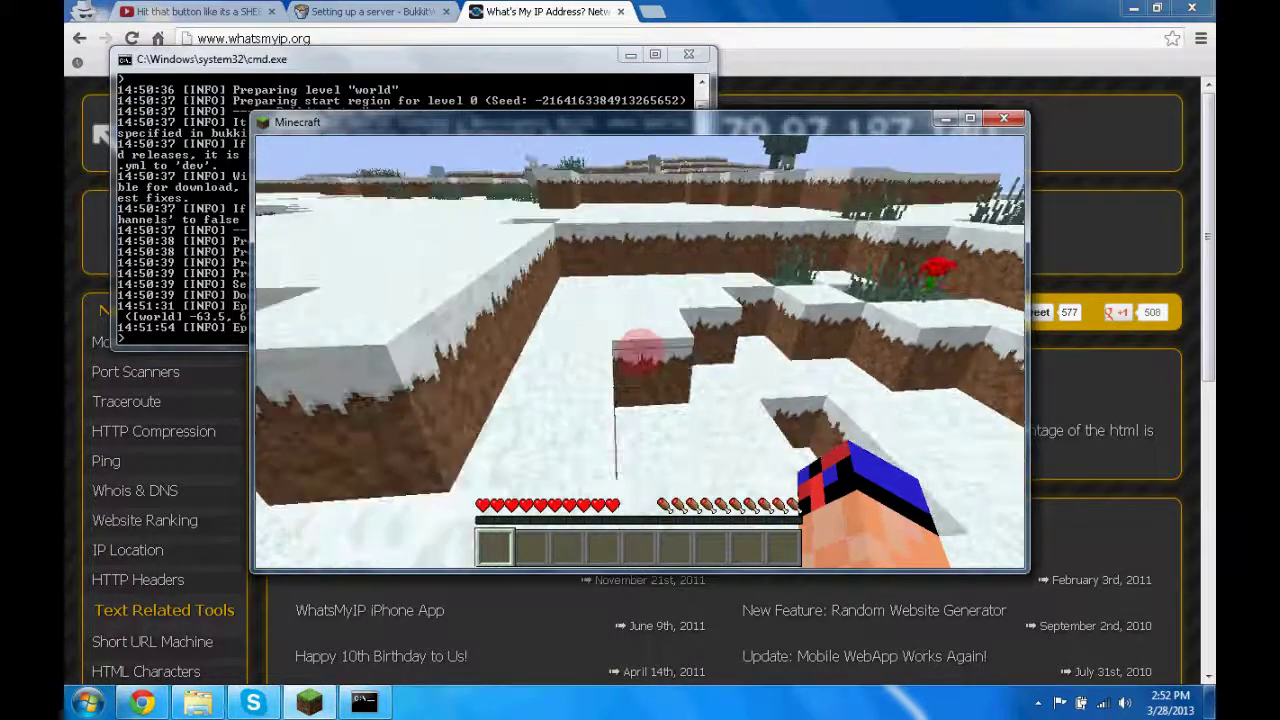
key("space")
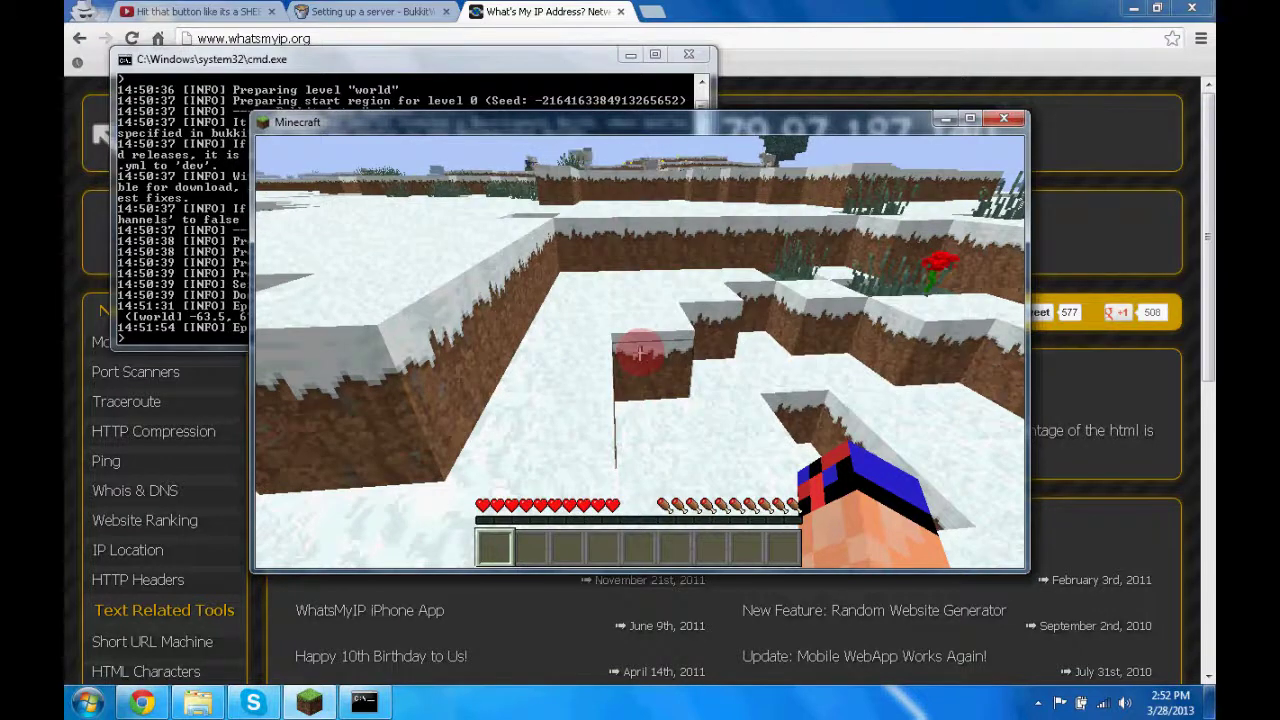
key("space")
key("w")
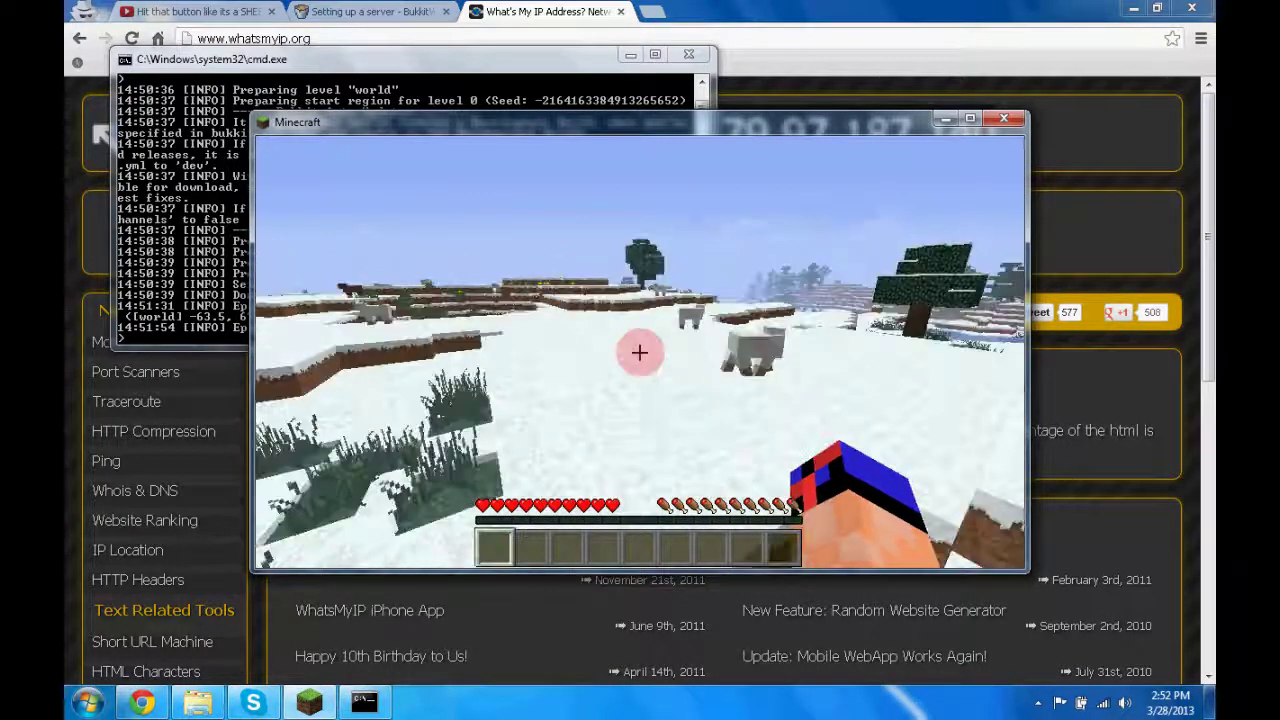
Step: Try to run the /killall command from the in-game chat on the server
left_click(640, 351)
key("t")
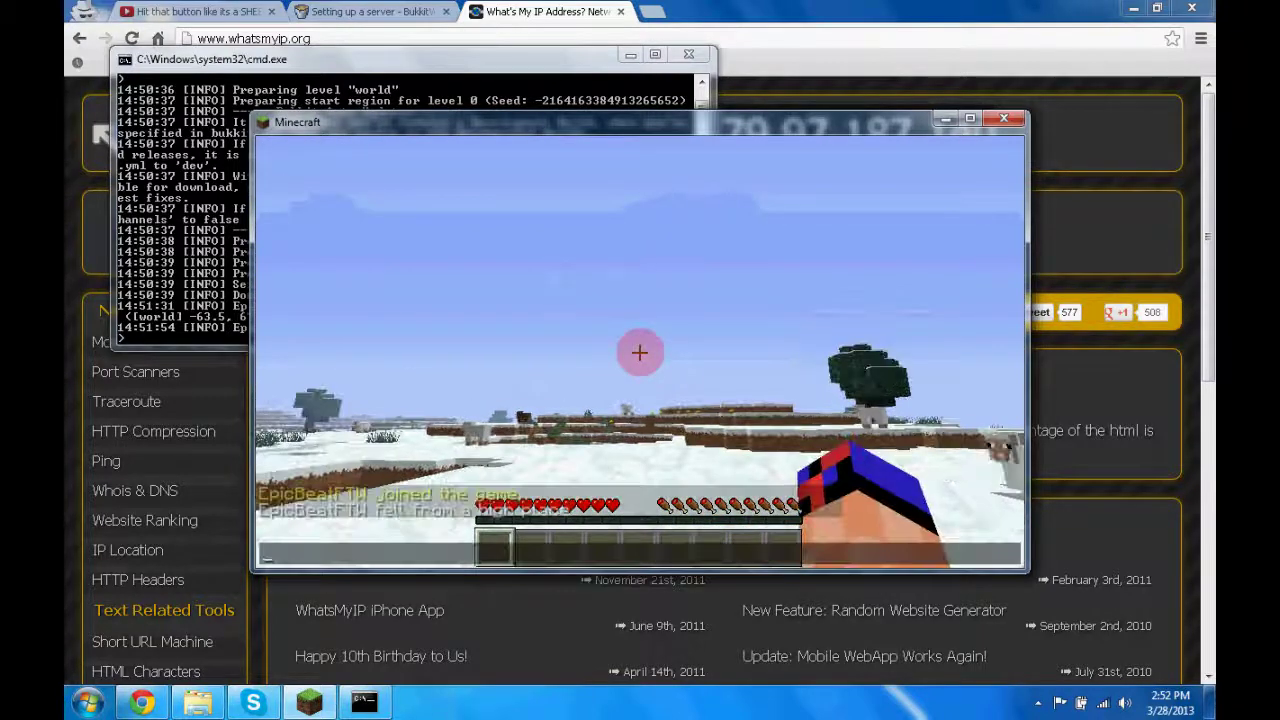
key("Return")
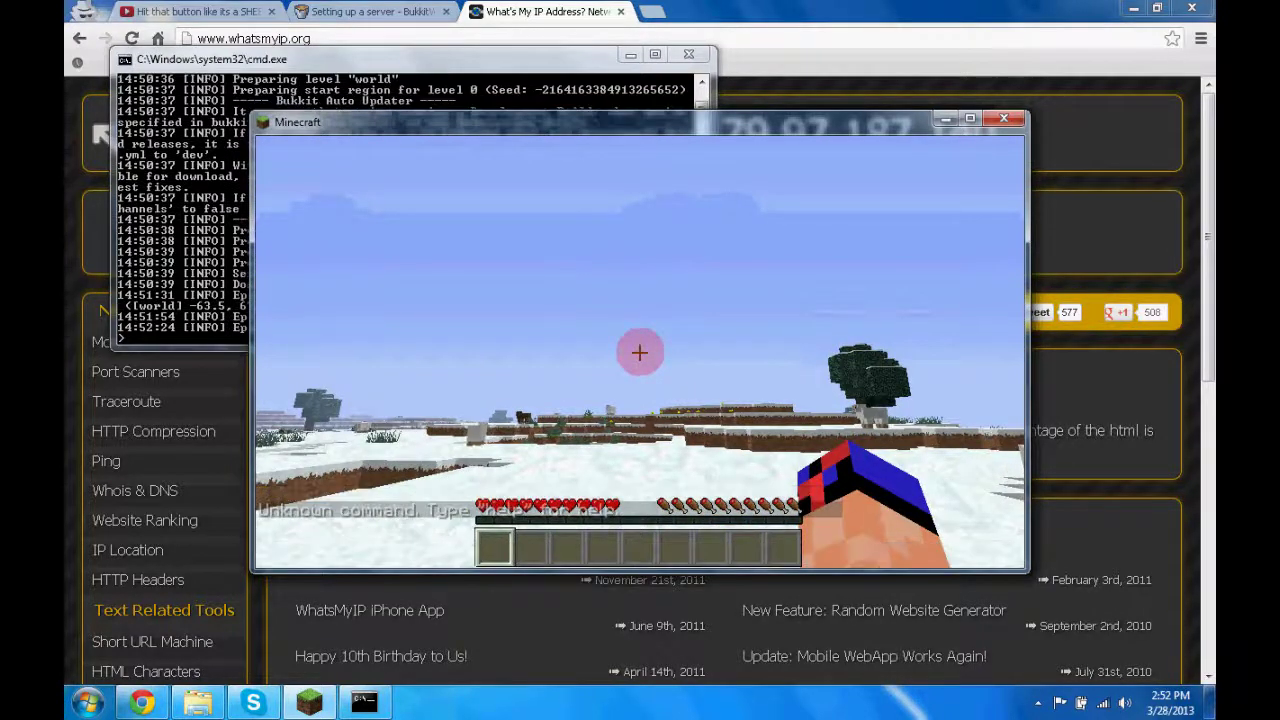
Step: Disconnect from the server in Minecraft and bring the server console to the front to check its log
key("Escape")
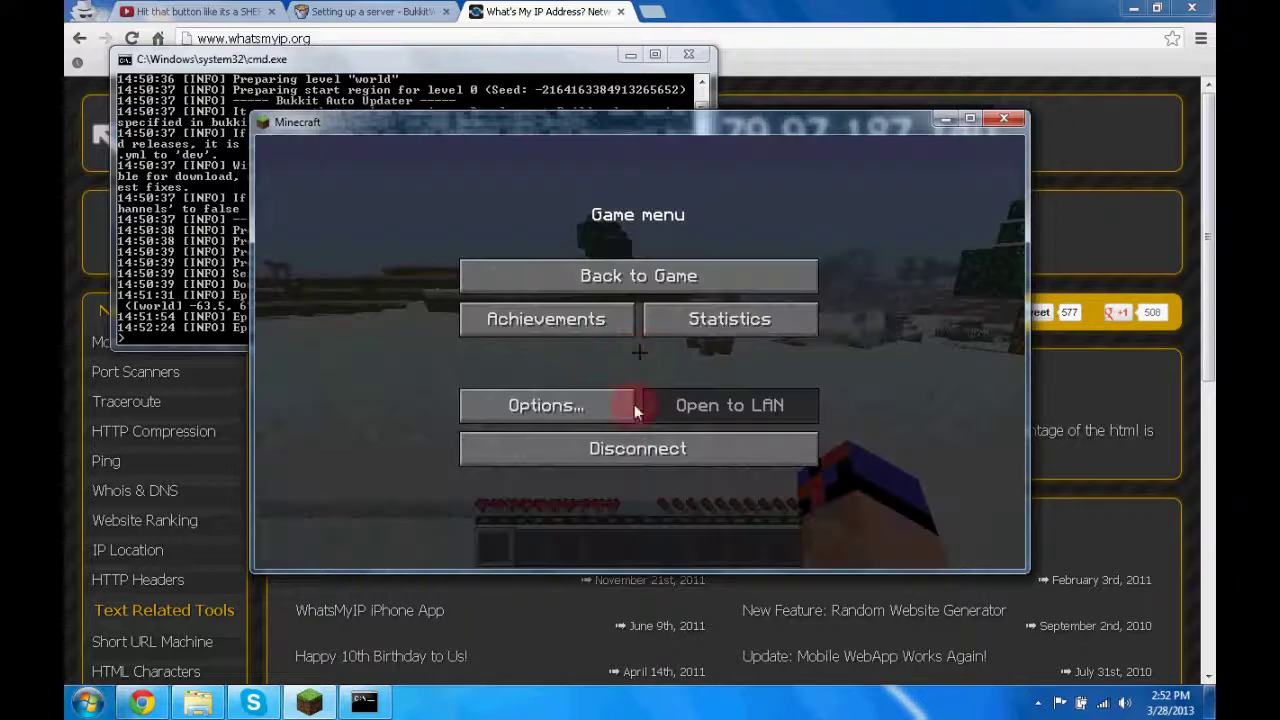
left_click(634, 449)
left_click(178, 231)
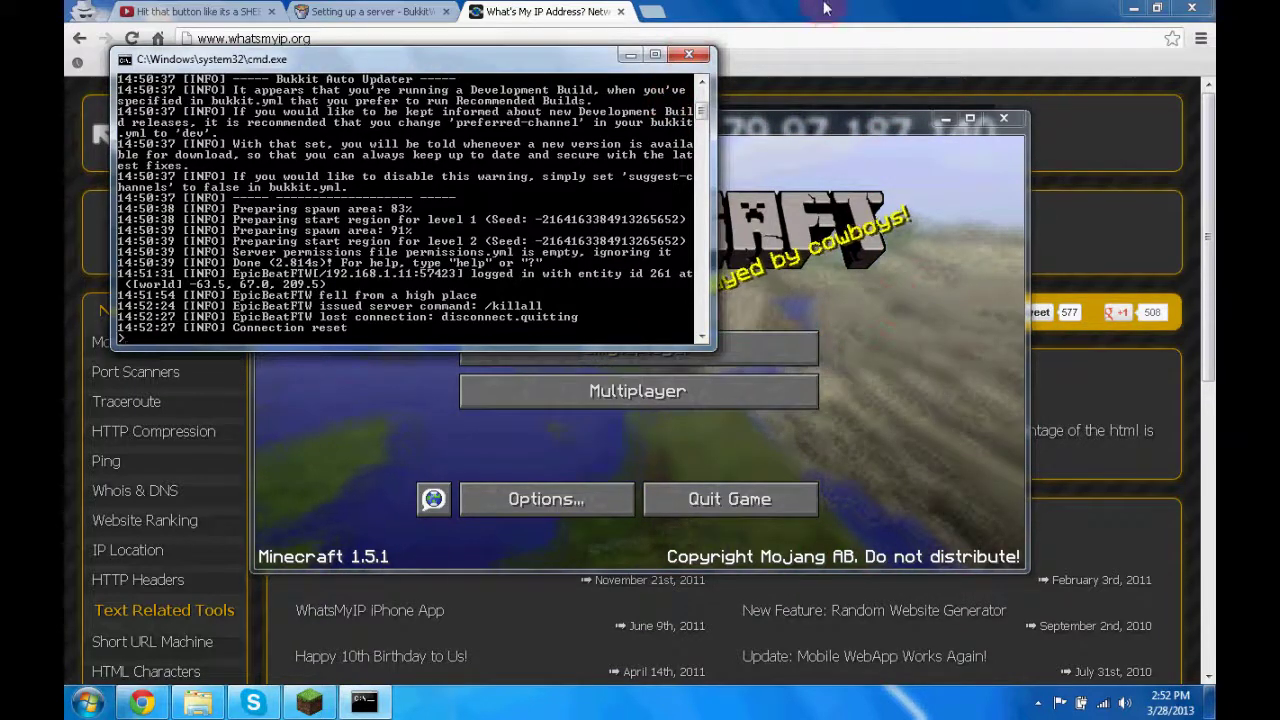
left_click(727, 10)
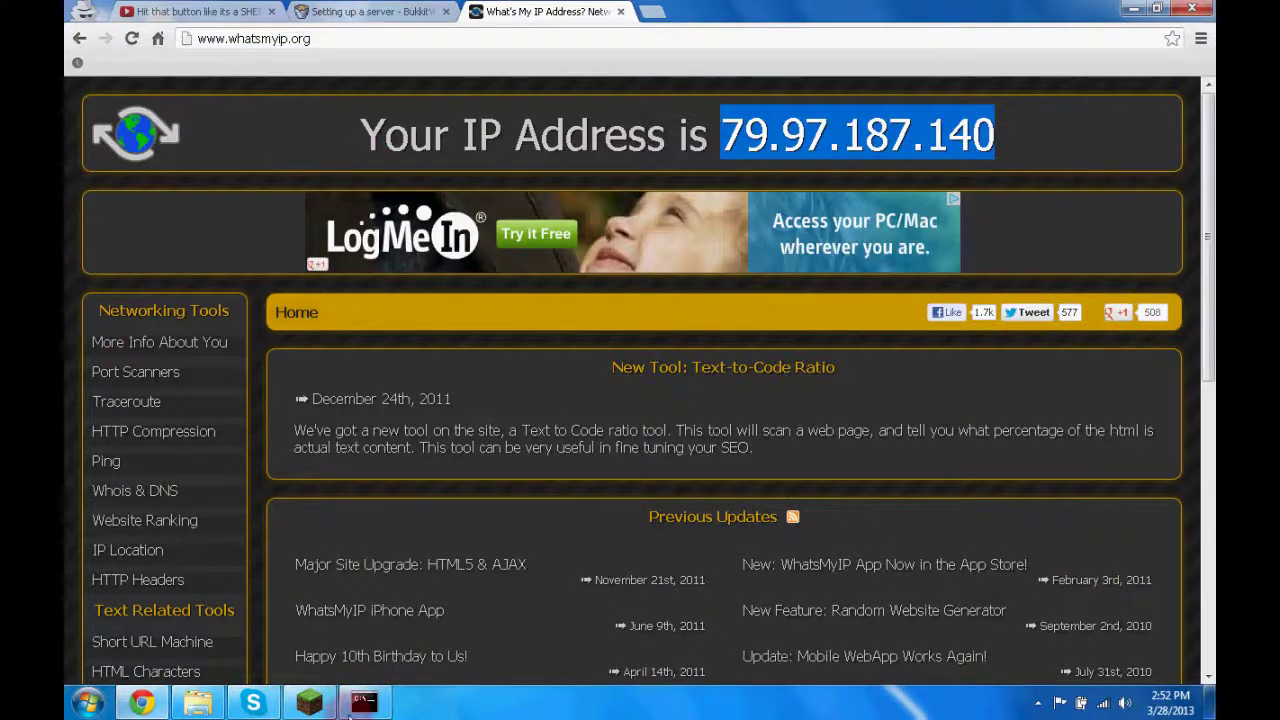
left_click(200, 11)
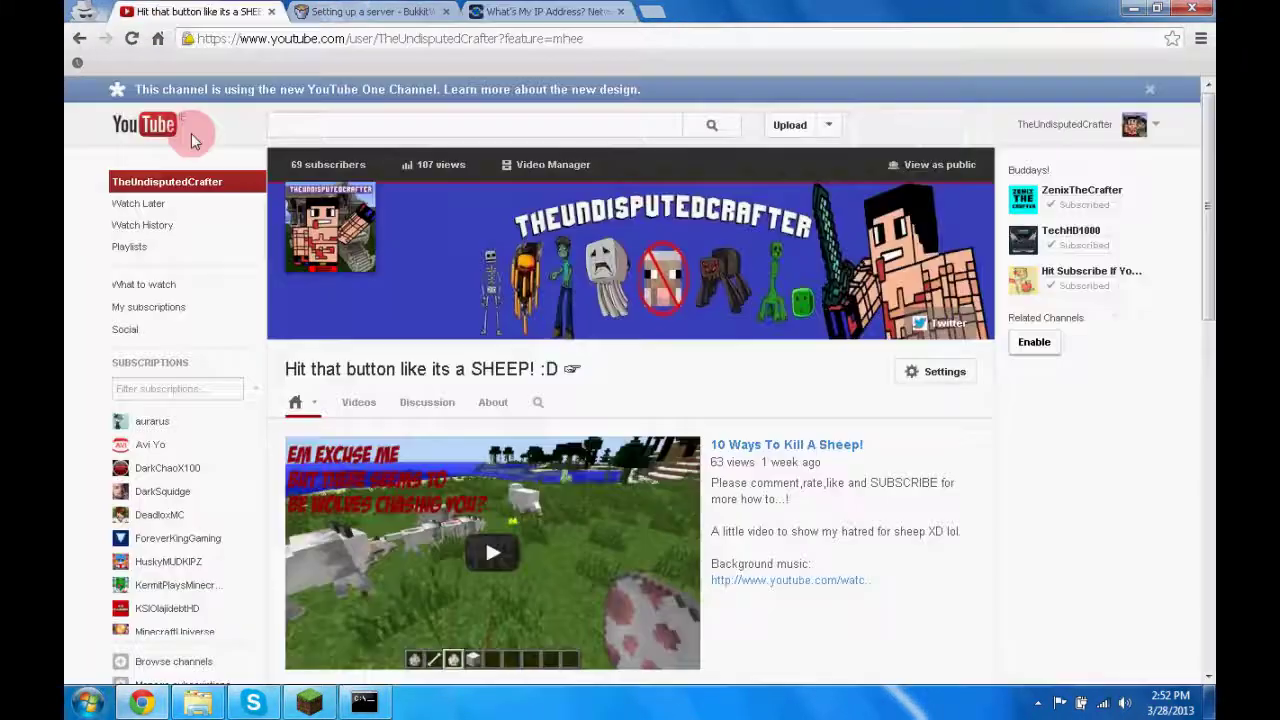
left_click(87, 703)
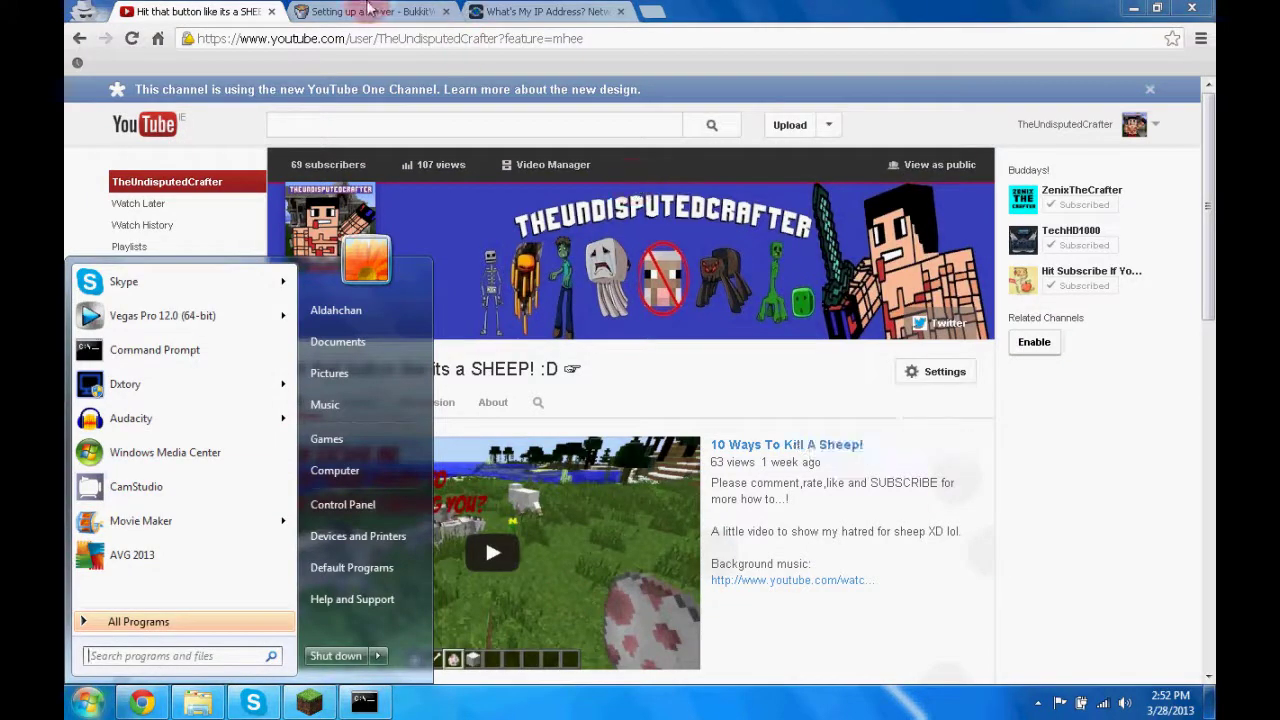
left_click(370, 10)
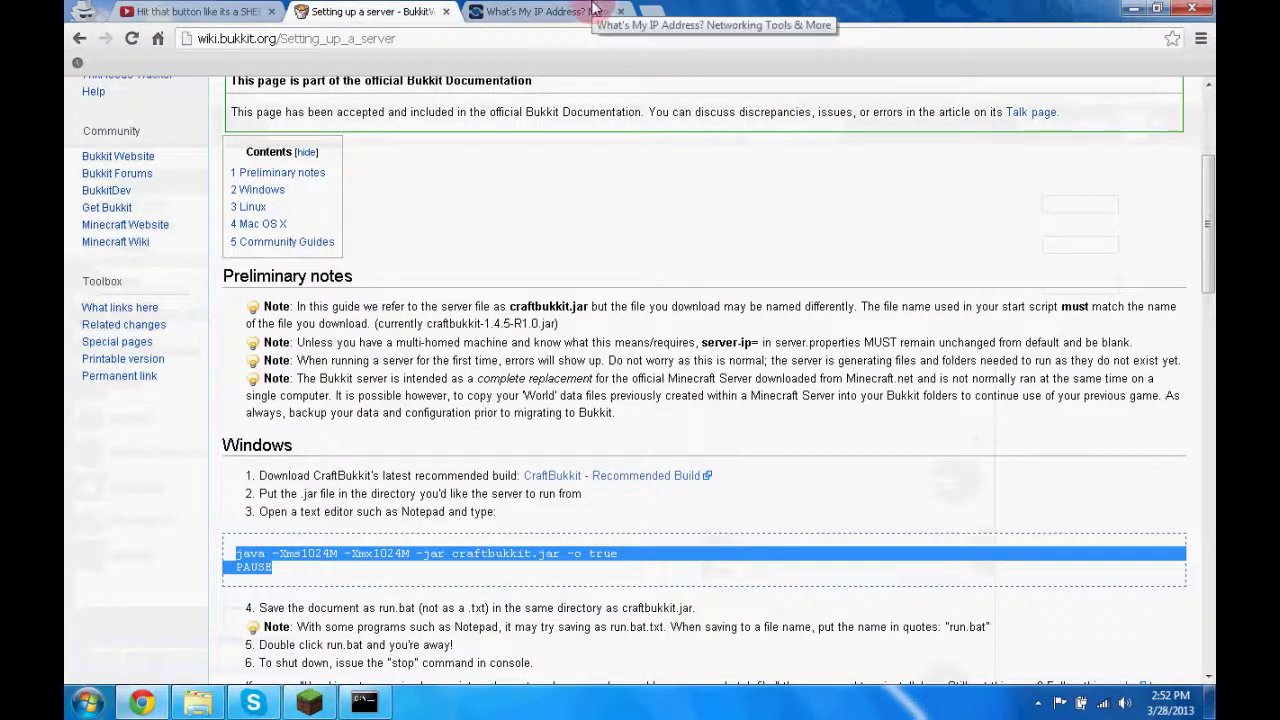
left_click(545, 11)
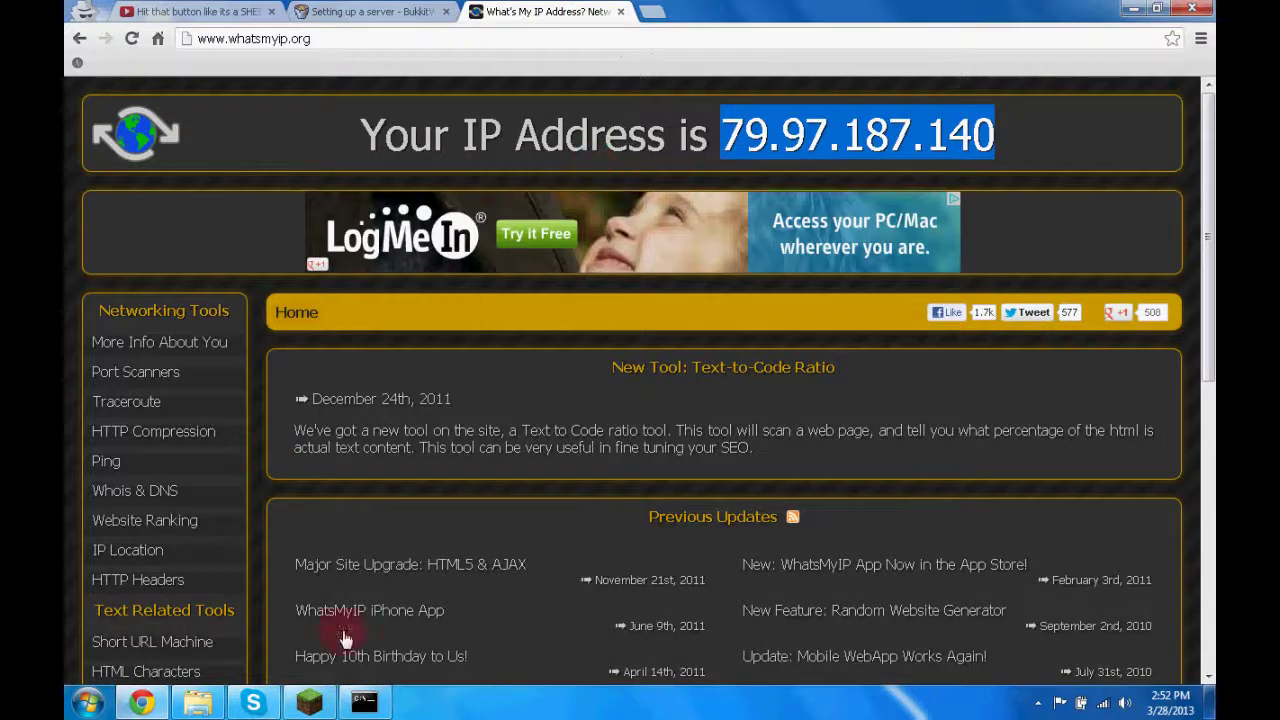
left_click(82, 697)
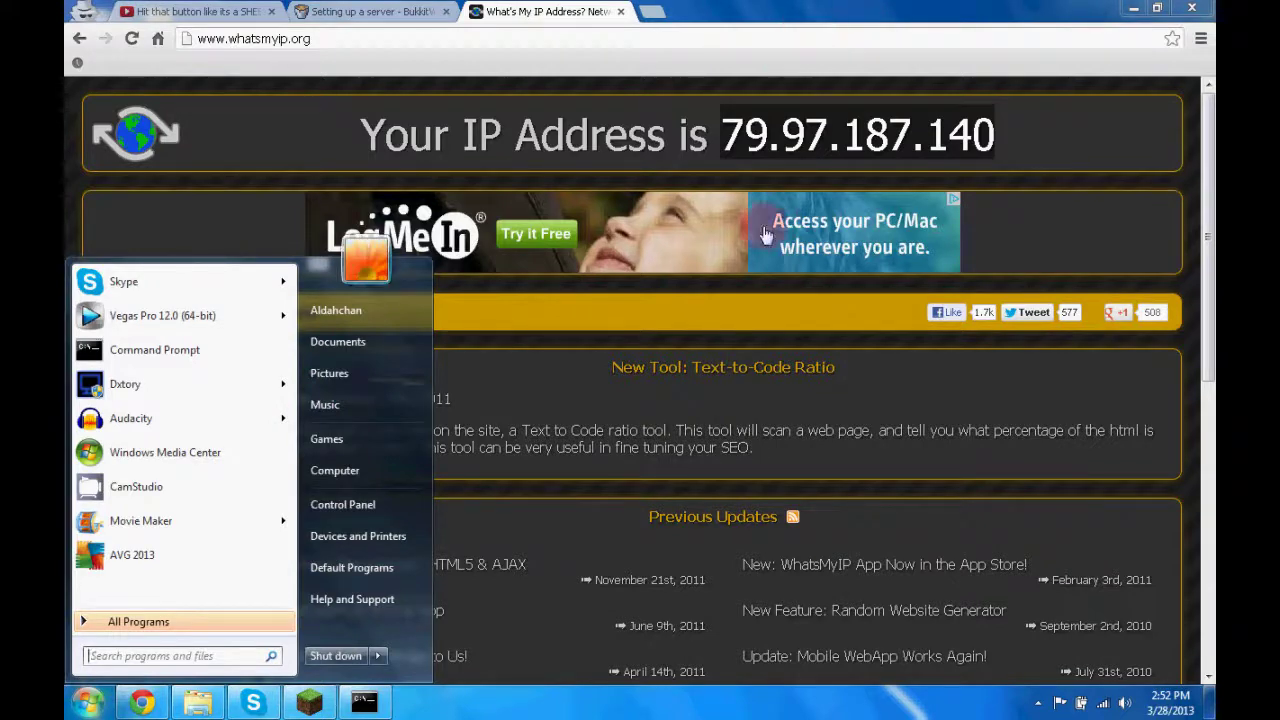
left_click(909, 453)
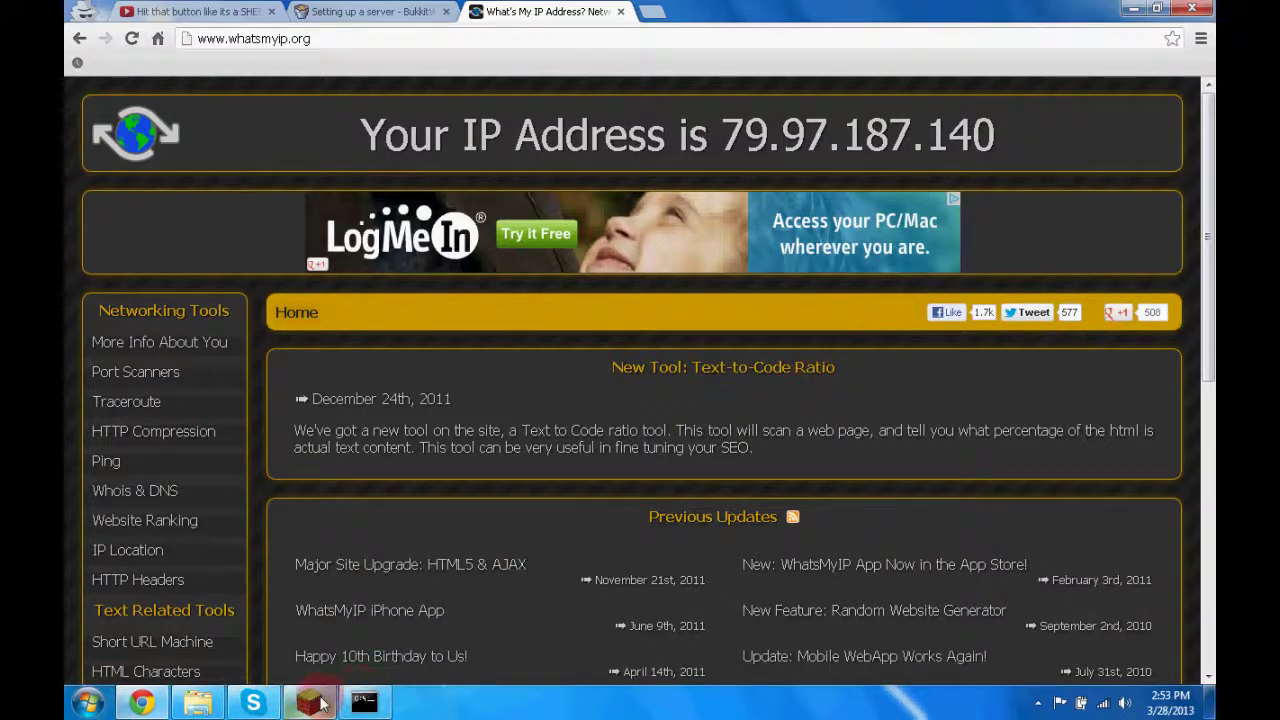
mouse_move(322, 705)
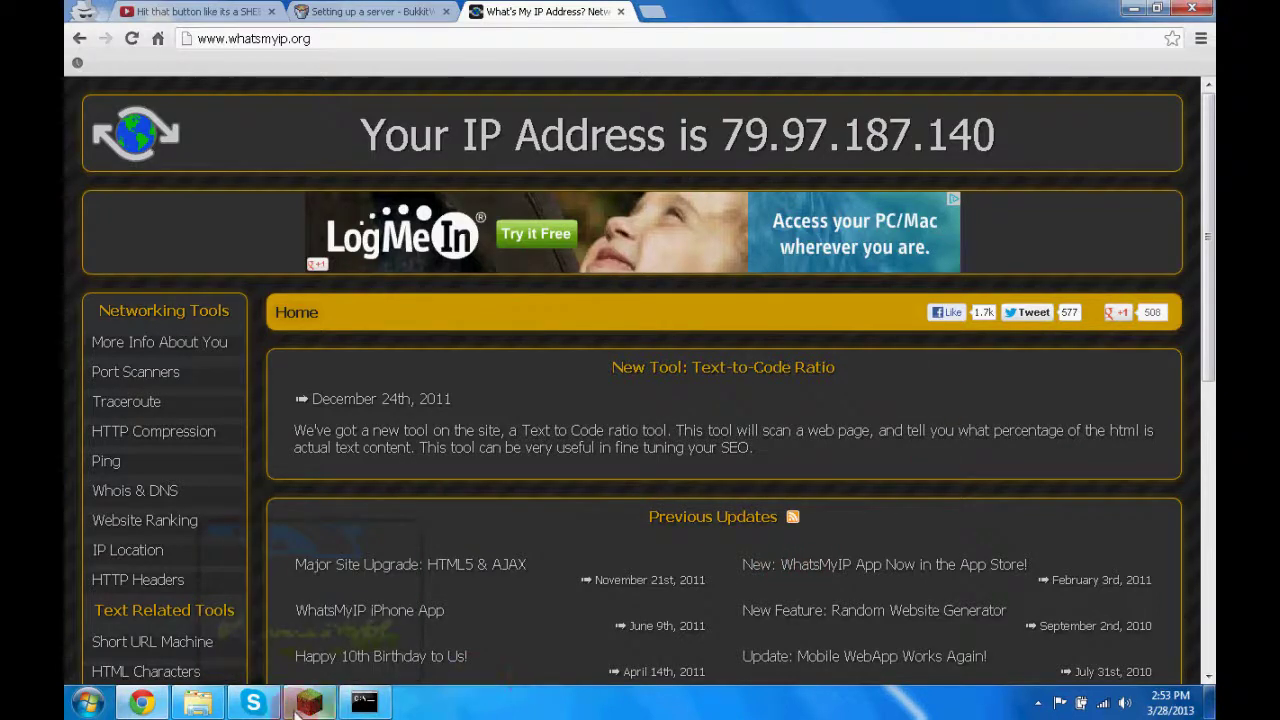
mouse_move(383, 576)
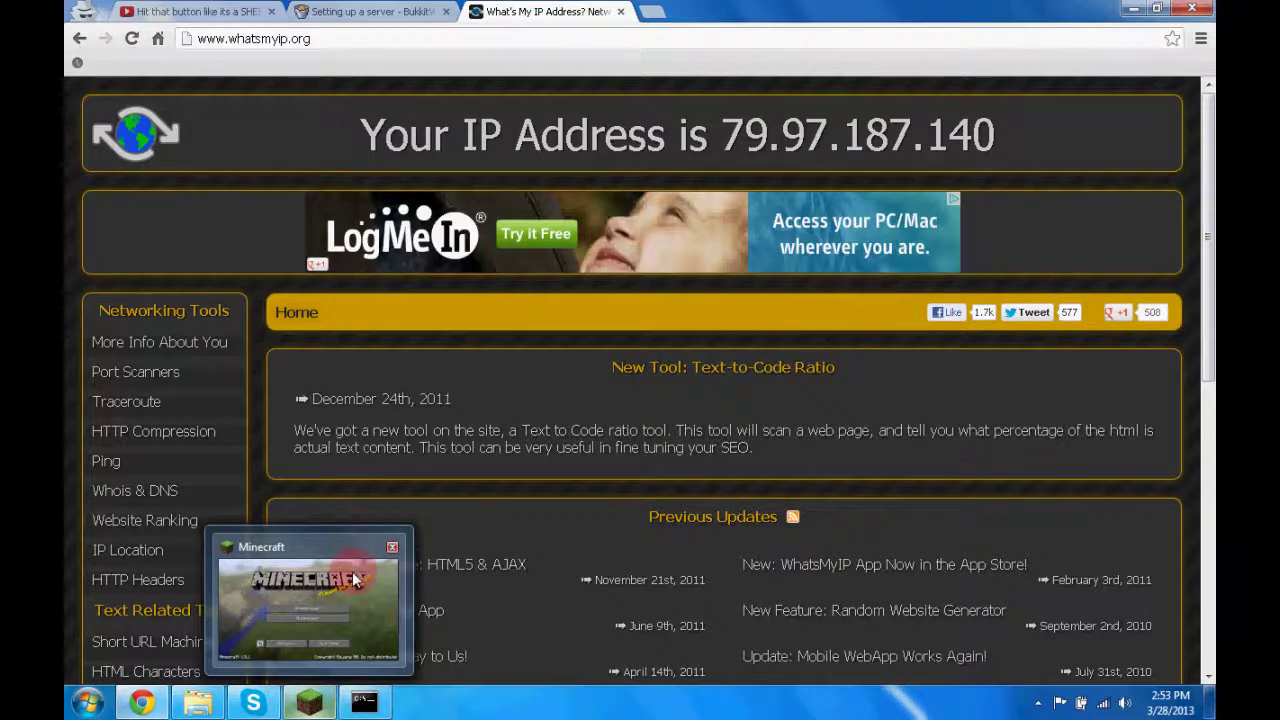
left_click(350, 590)
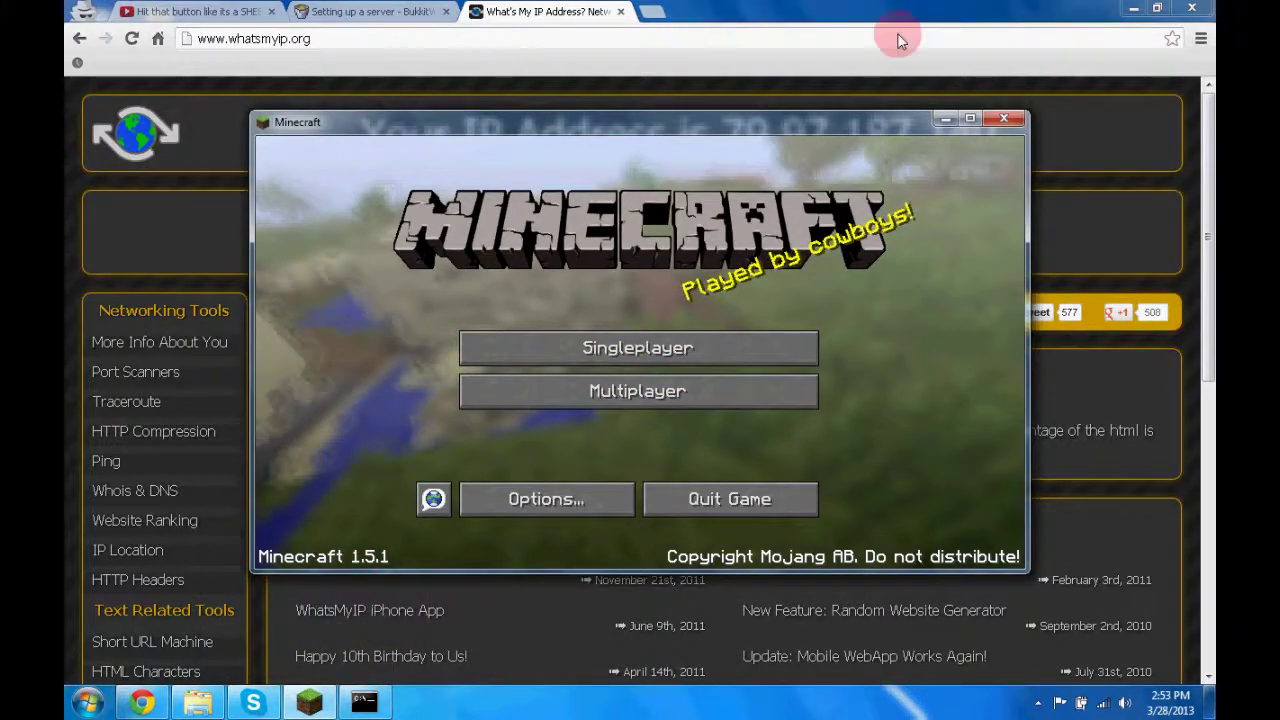
left_click(855, 28)
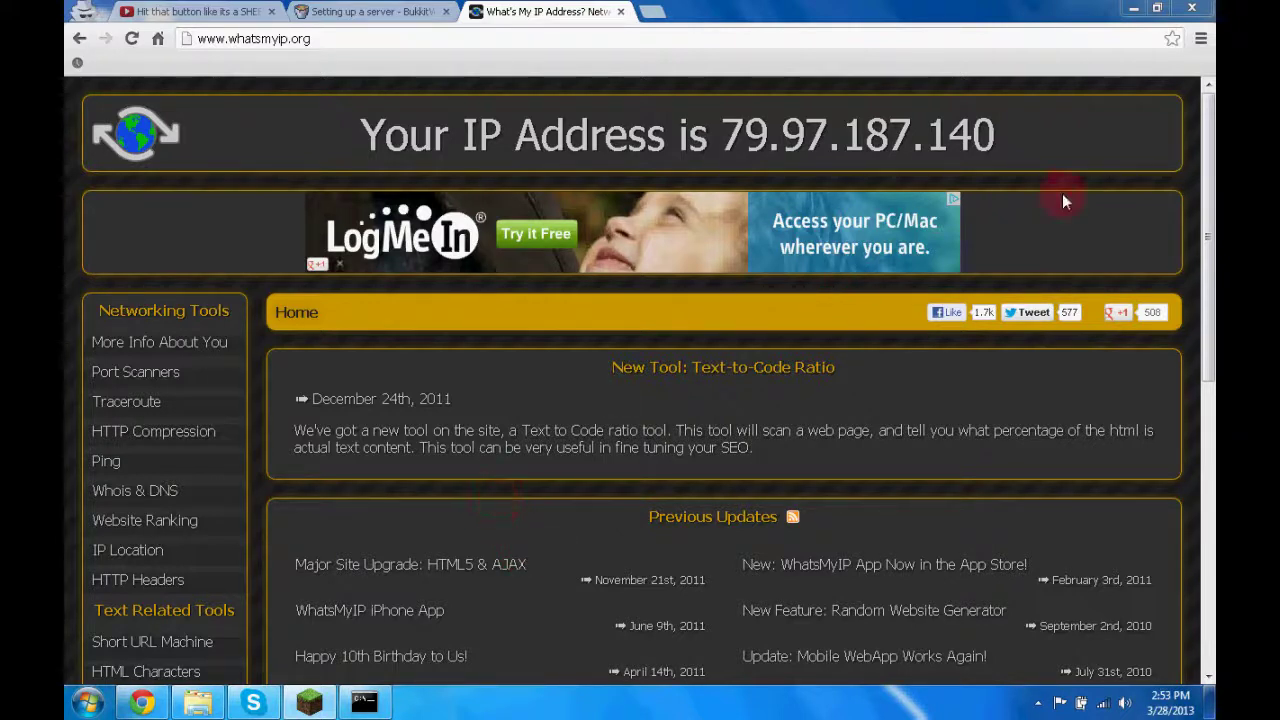
Step: Highlight the public IP address on the What's My IP page, then clear the selection
left_click_drag(1035, 138, 744, 135)
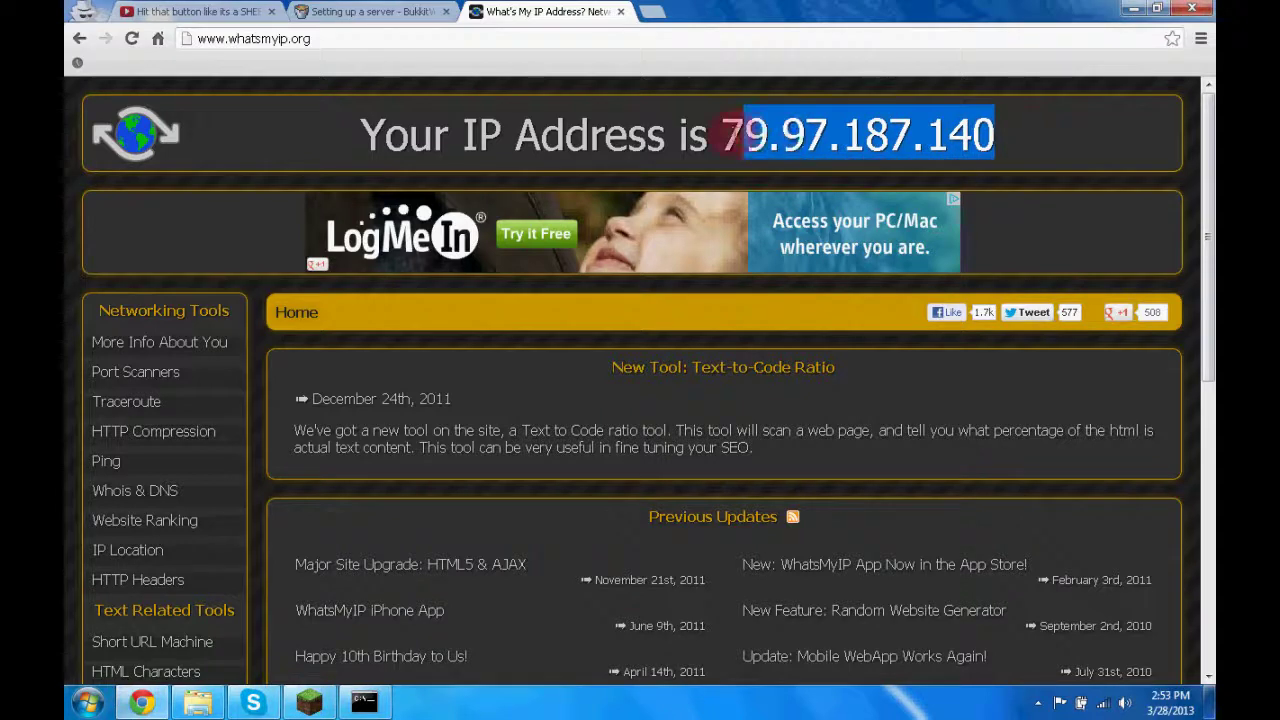
left_click(1024, 137)
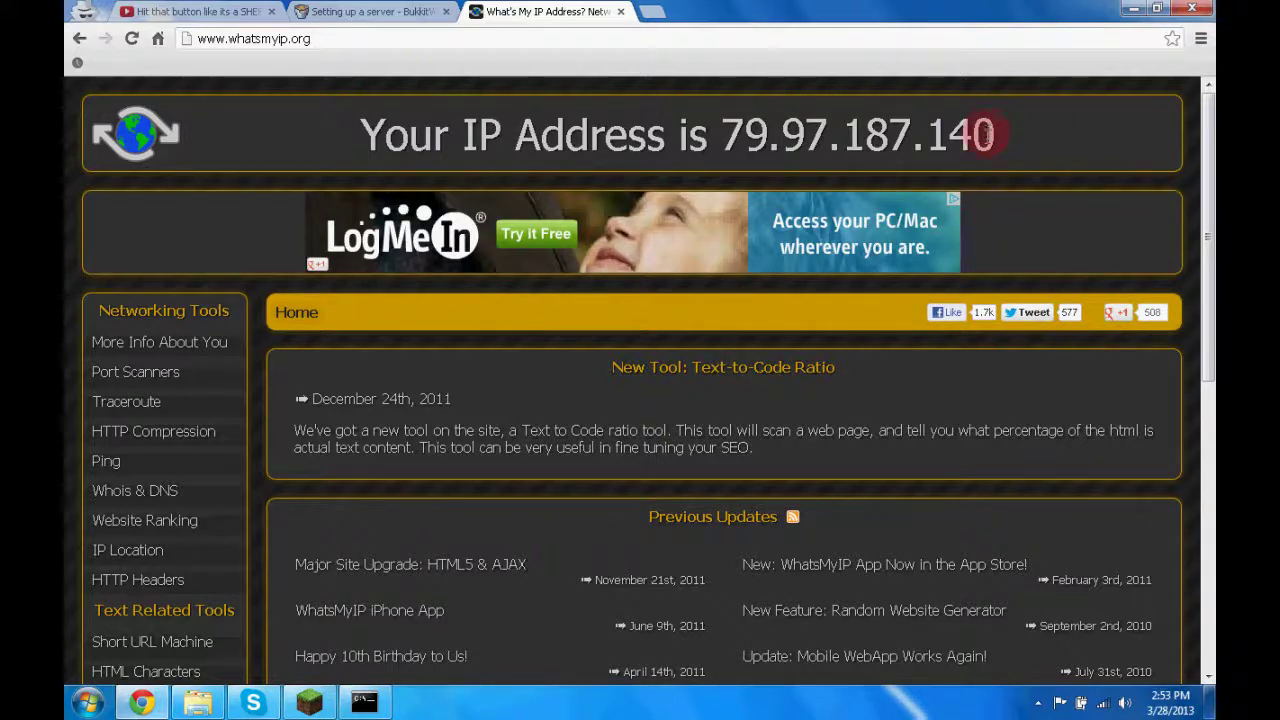
left_click(1038, 705)
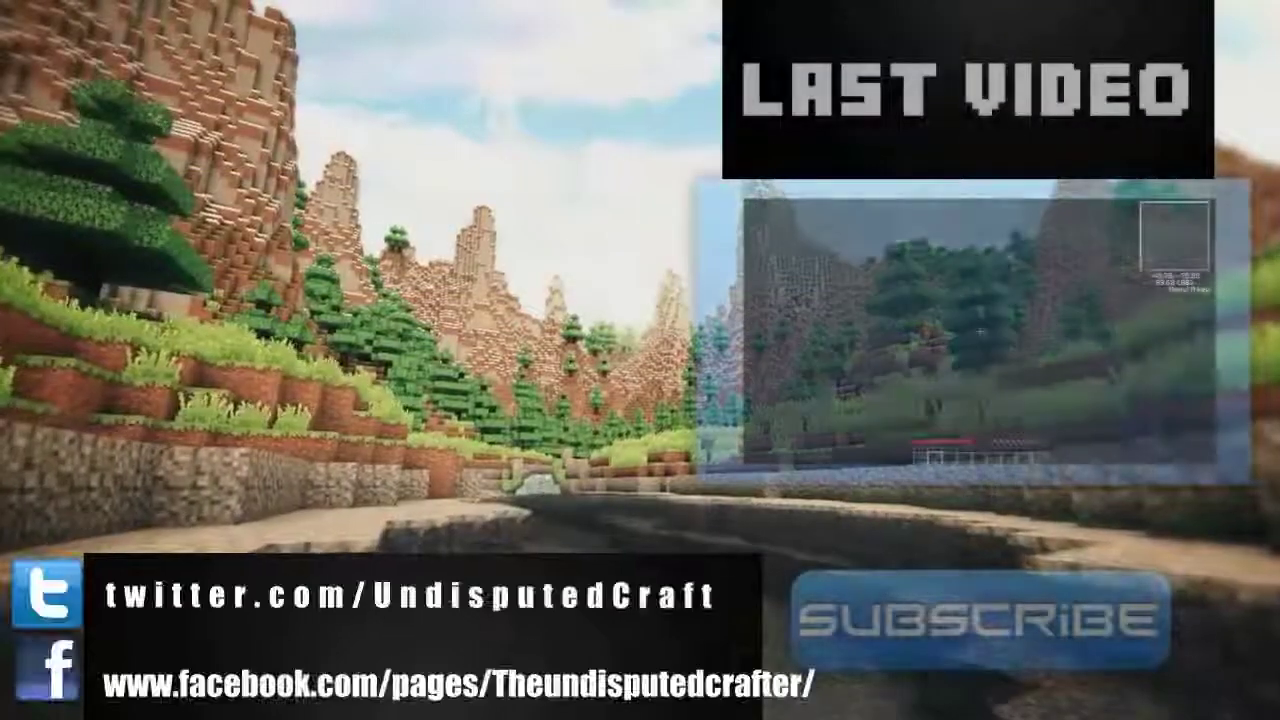